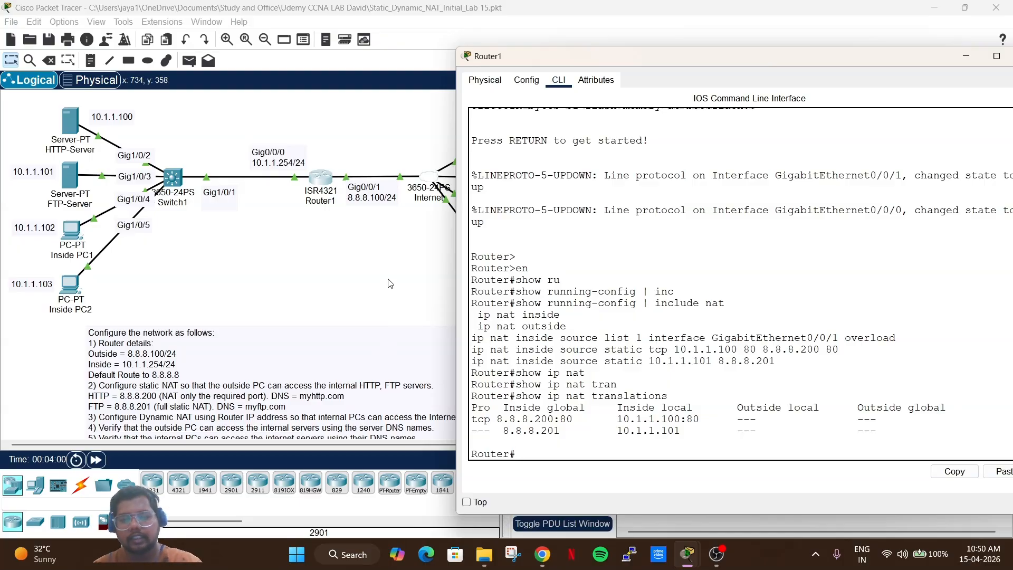
Ping 8.8.8.8 from Router1's CLI (80 percent success) and return to the topology view.
click(320, 247)
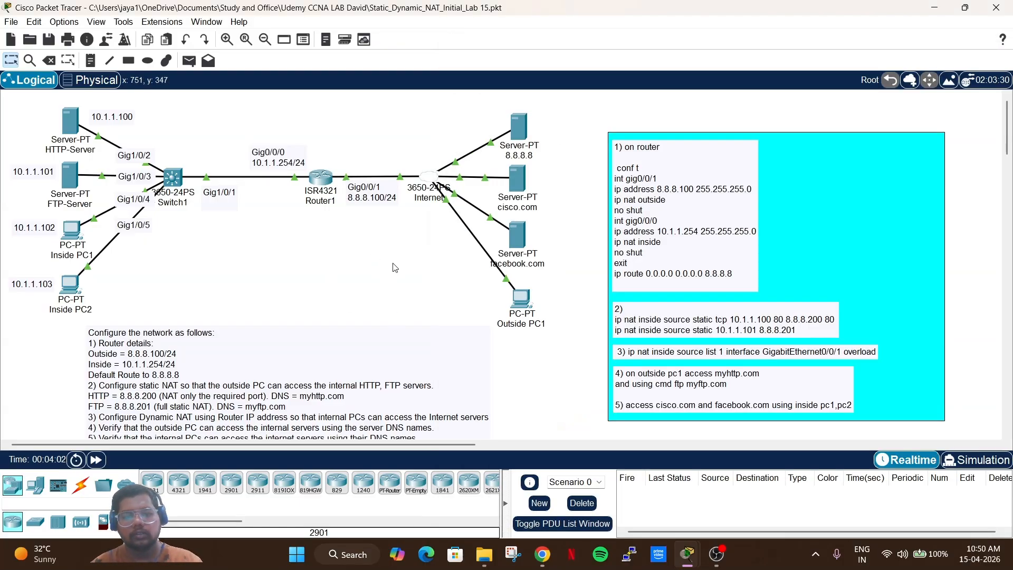
click(321, 176)
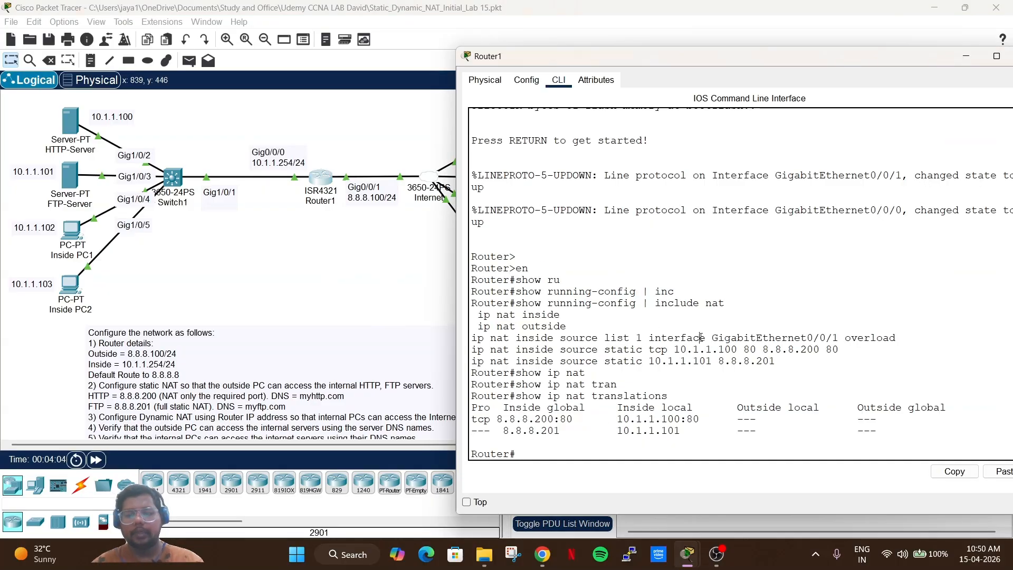
text(ping 8.8.8.8)
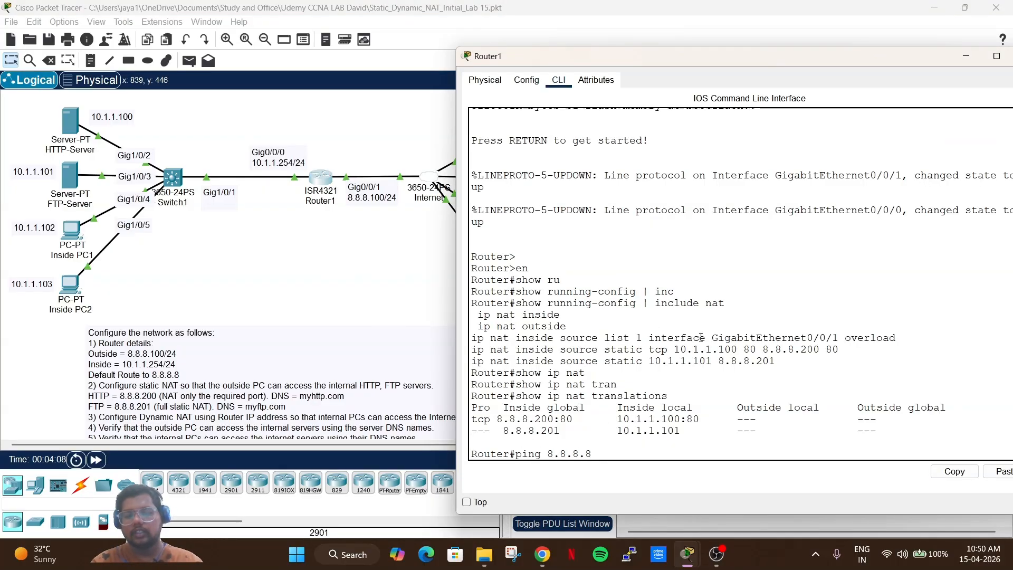
key(Return)
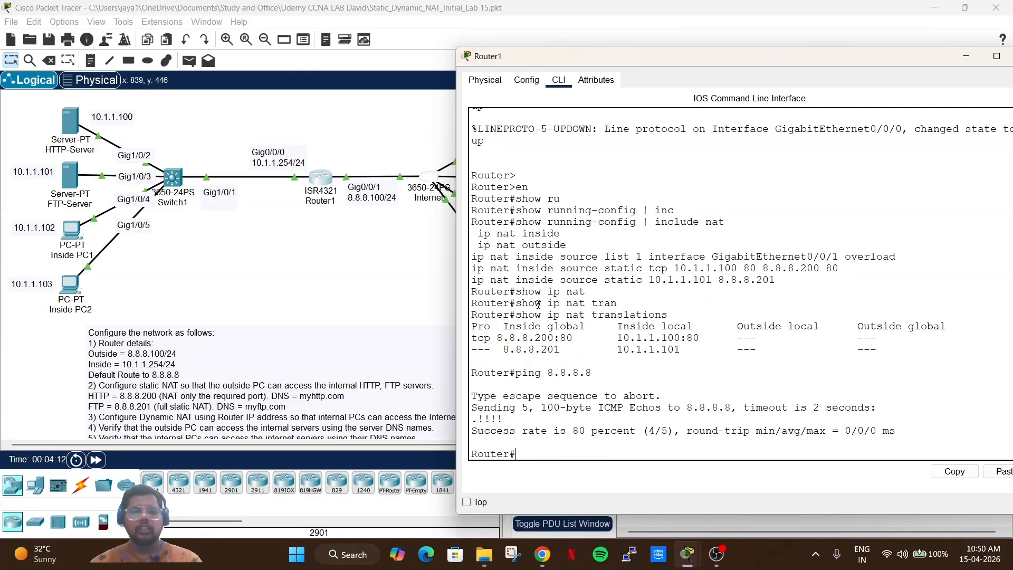
click(282, 251)
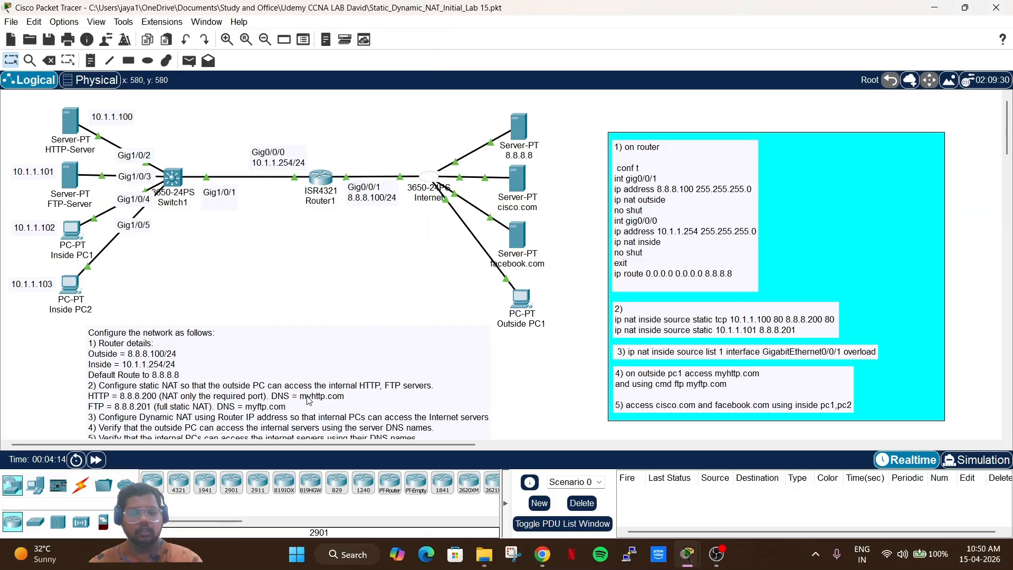
Load cisco.com in Inside PC1's web browser, then close the PC's window.
scroll(126, 377, down, 2)
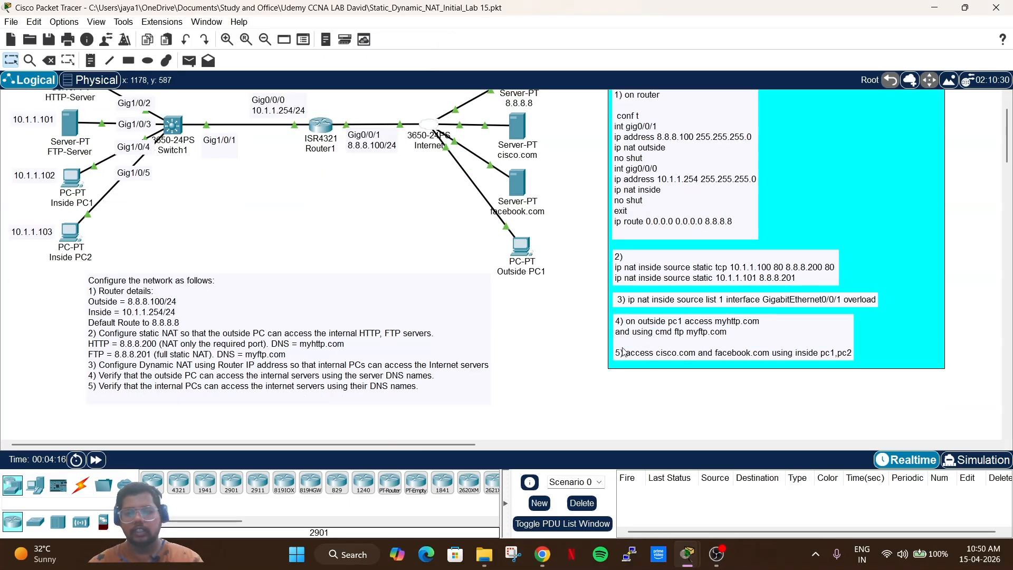
scroll(625, 346, up, 2)
scroll(621, 281, down, 2)
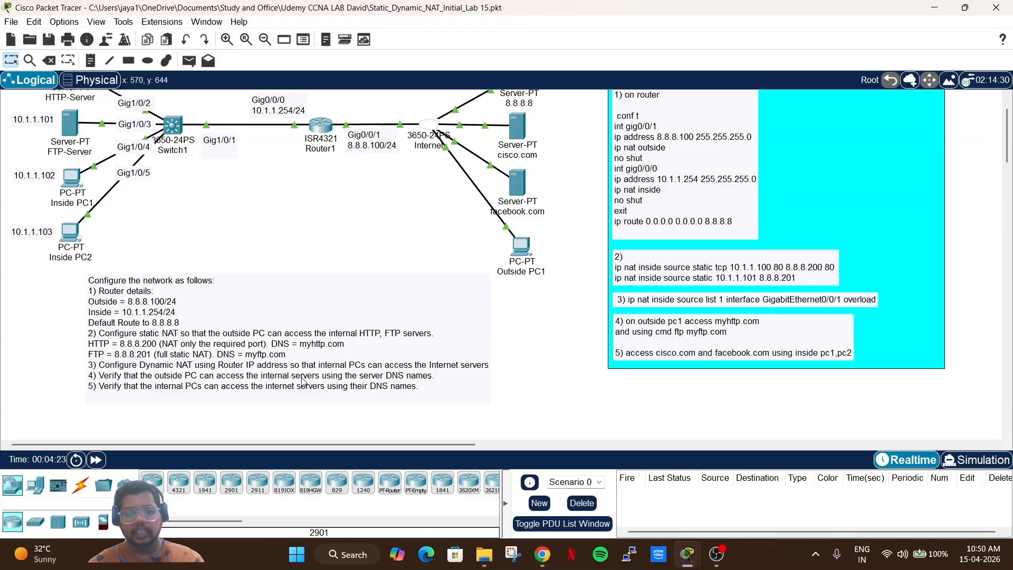
click(72, 179)
click(465, 103)
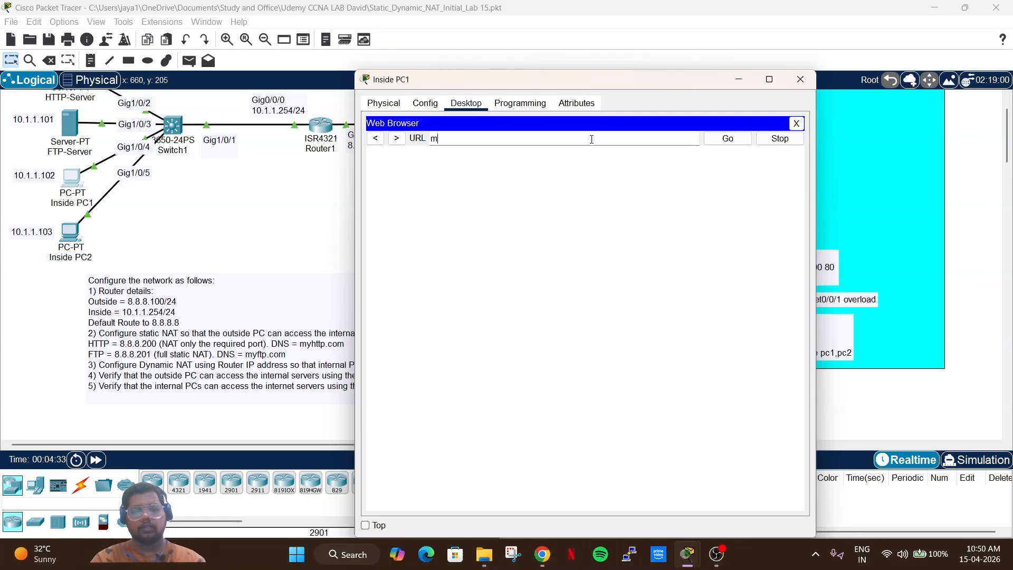
text(csic)
key(BackSpace)
key(BackSpace)
key(BackSpace)
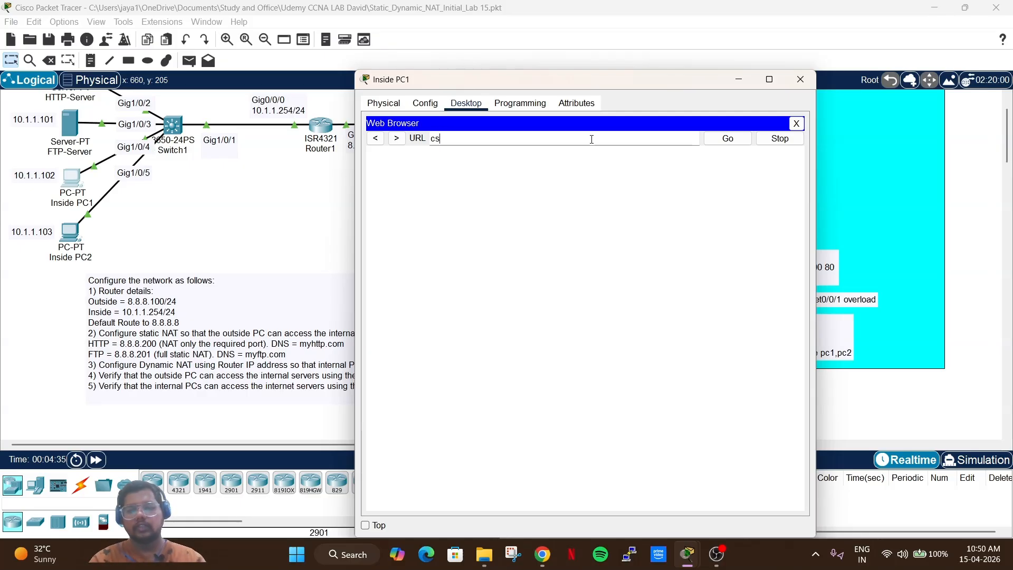
text(isco/)
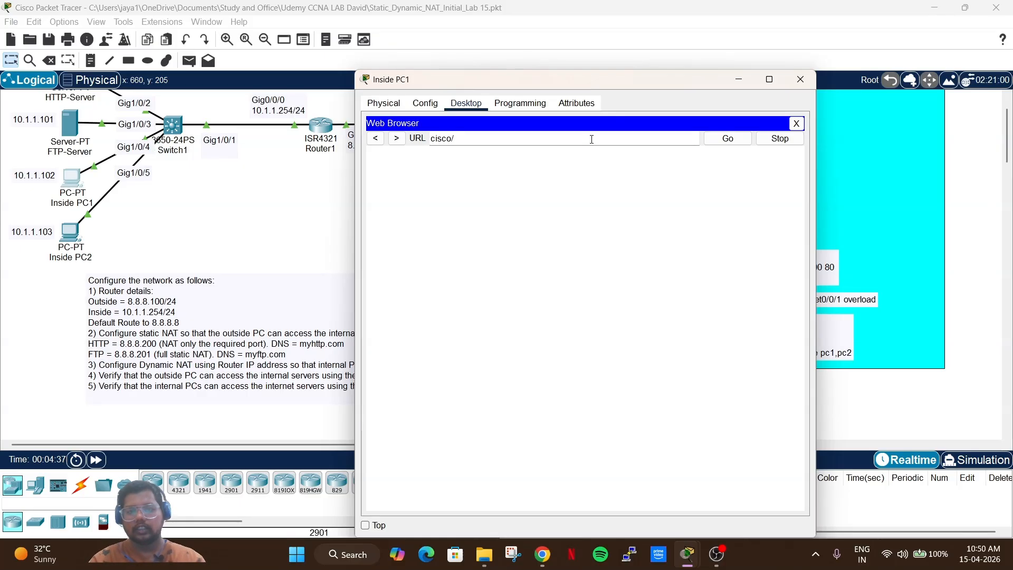
text(.com)
key(Return)
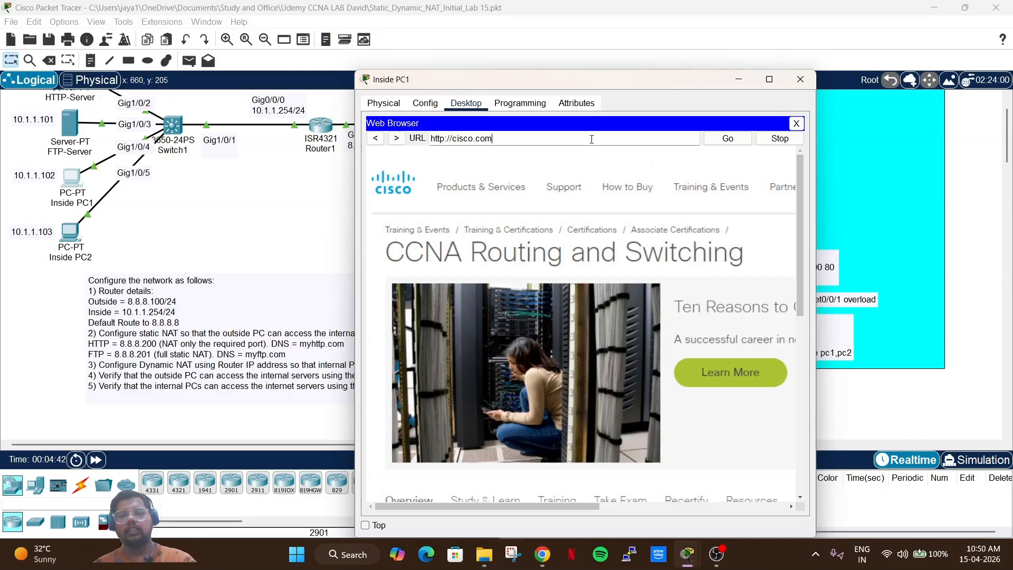
key(BackSpace)
key(BackSpace)
key(BackSpace)
key(BackSpace)
key(BackSpace)
key(BackSpace)
key(BackSpace)
key(BackSpace)
key(BackSpace)
key(BackSpace)
key(BackSpace)
key(BackSpace)
key(BackSpace)
key(BackSpace)
key(BackSpace)
key(BackSpace)
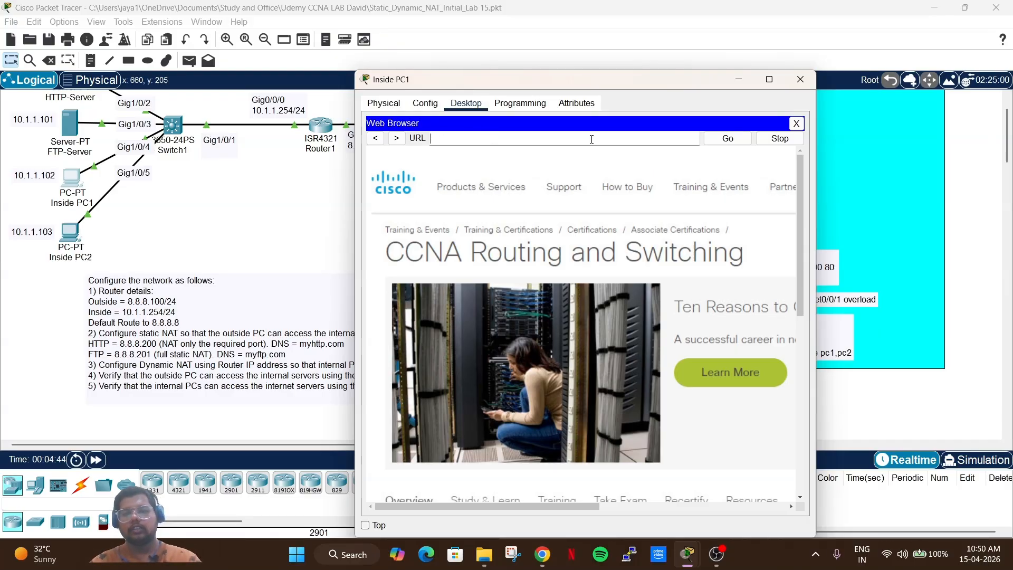
click(801, 79)
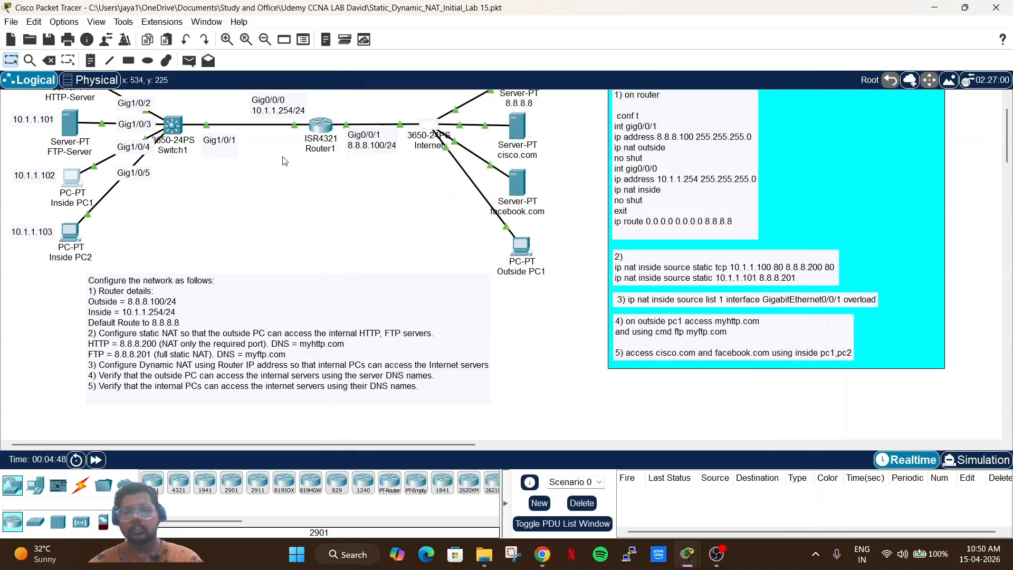
Run show ip nat translations in Router1's CLI.
click(321, 126)
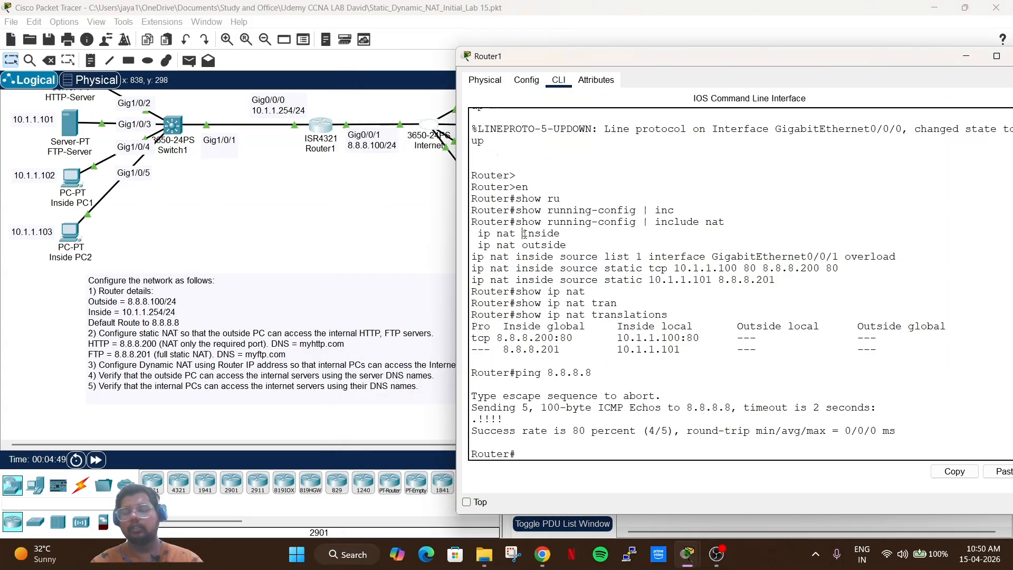
text(show)
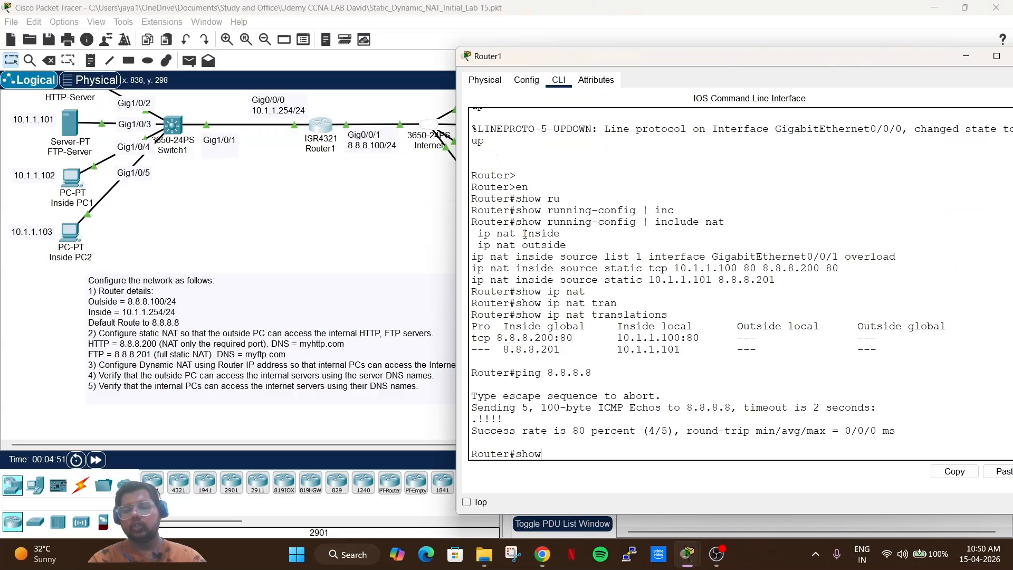
text( ip nat)
key(Tab)
text(tr)
key(Tab)
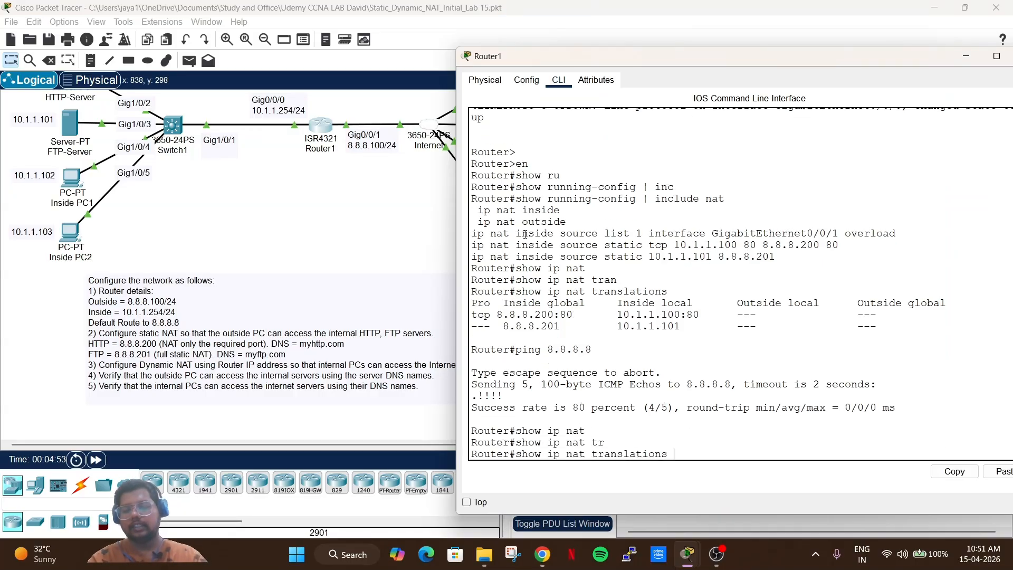
key(Return)
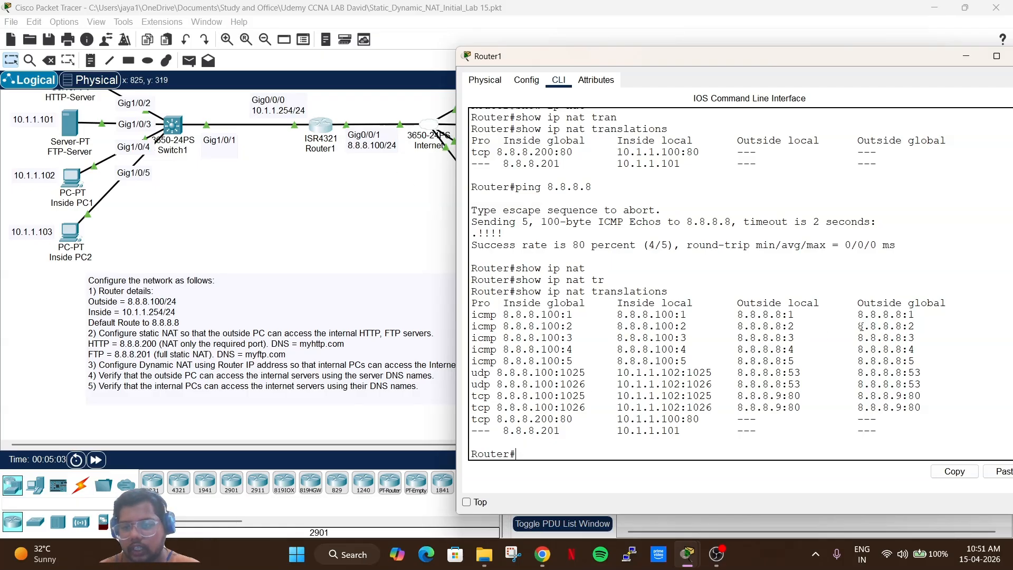
Highlight the icmp rows, then PC1's 10.1.1.102 udp and tcp rows on 8.8.8.100.
drag(716, 314, 903, 349)
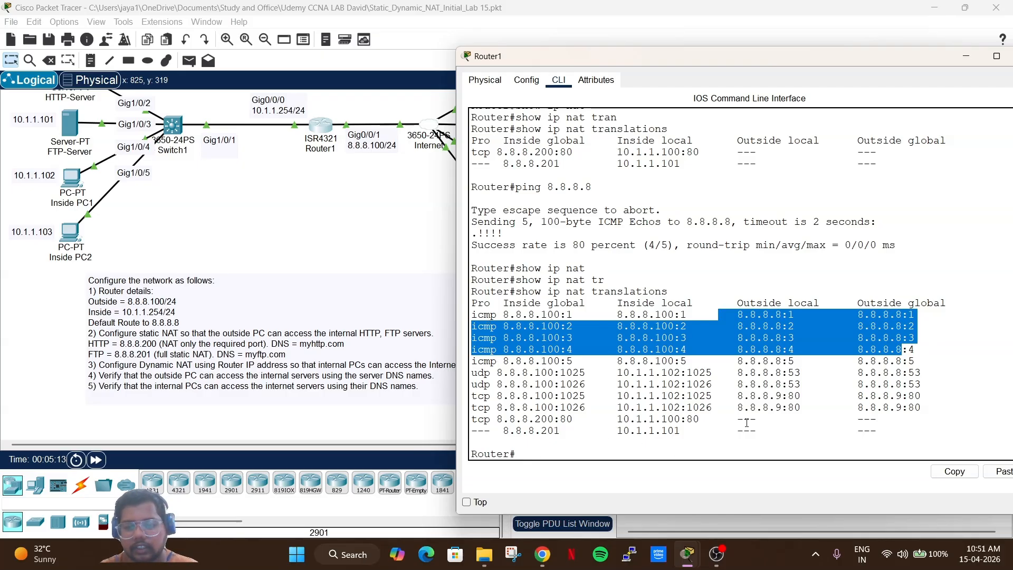
drag(743, 418, 583, 409)
click(765, 398)
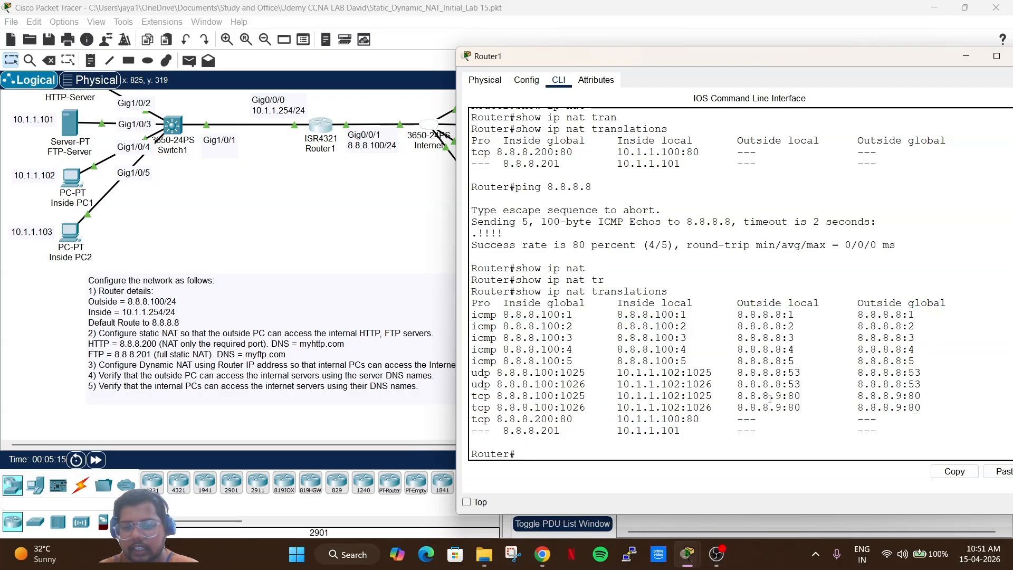
drag(922, 408, 466, 376)
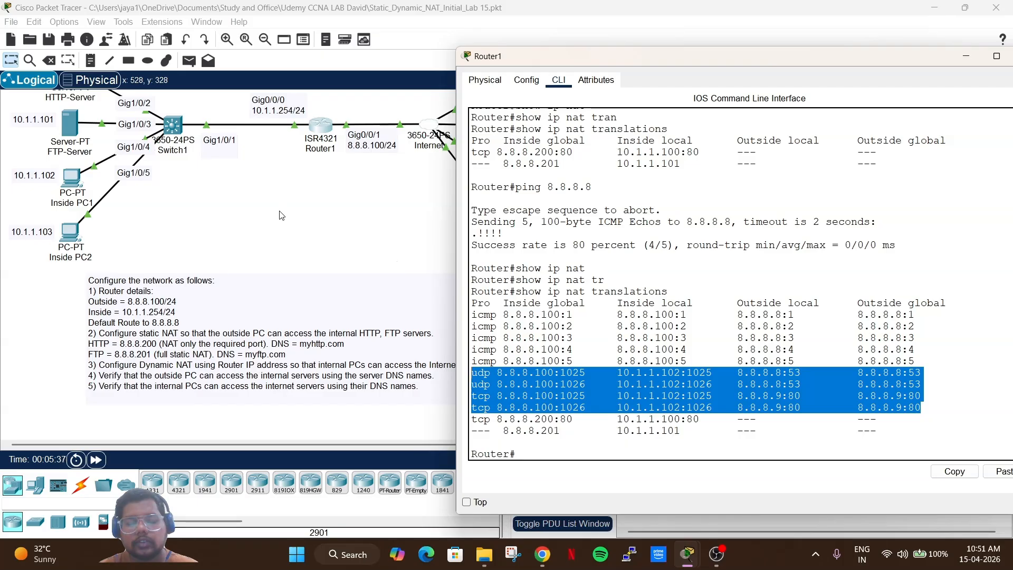
Run nslookup cisco.com on Inside PC1, confirm 8.8.8.9, and return to Router1's table.
click(82, 185)
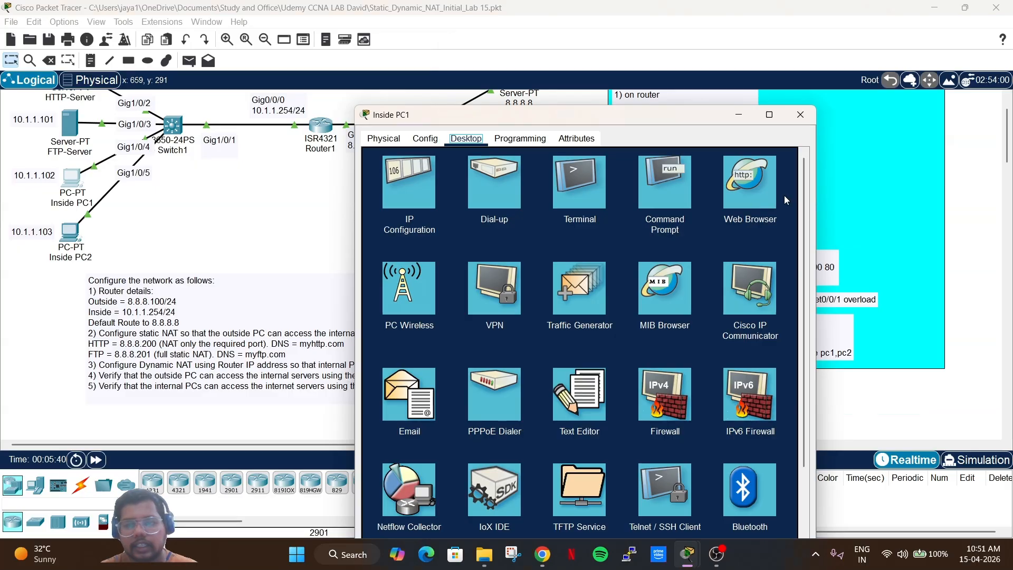
click(661, 161)
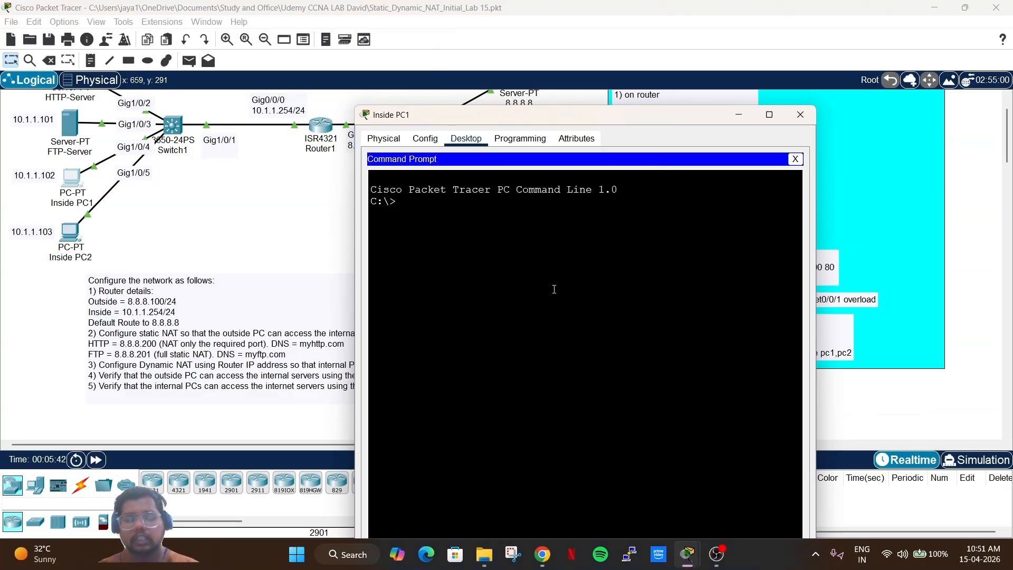
text(nslo)
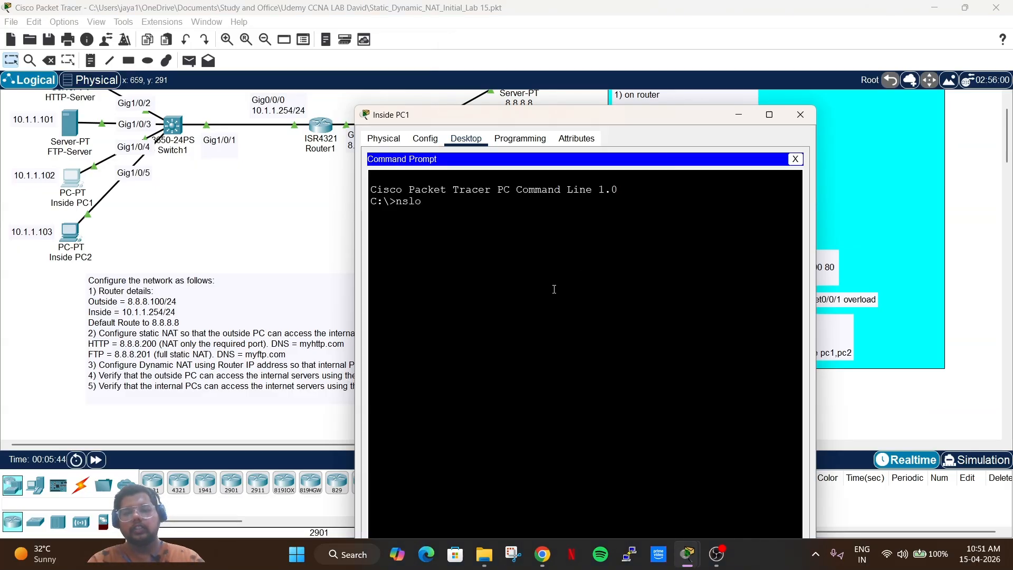
text(okup)
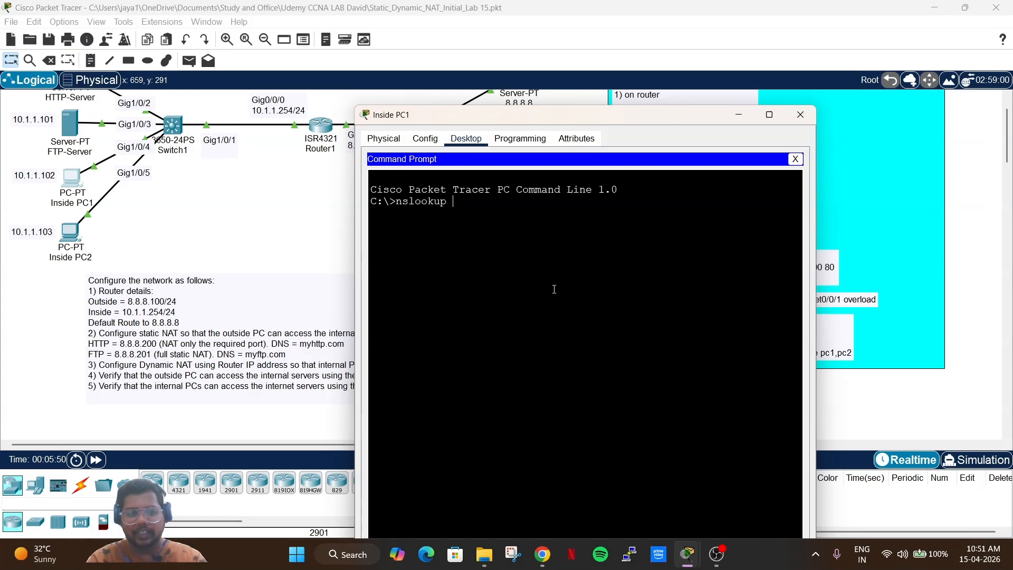
text( cisco.com)
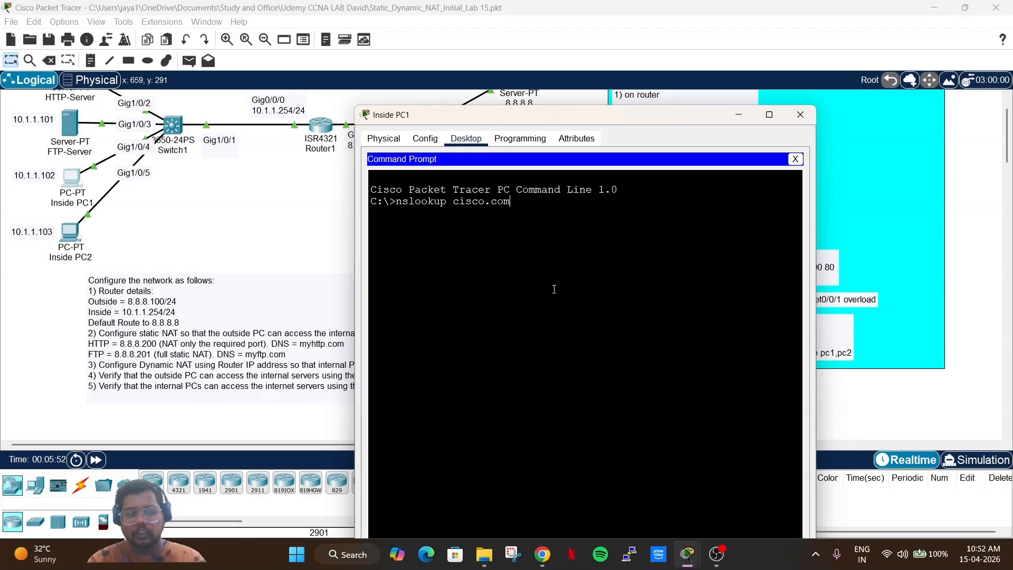
key(Return)
drag(484, 283, 371, 274)
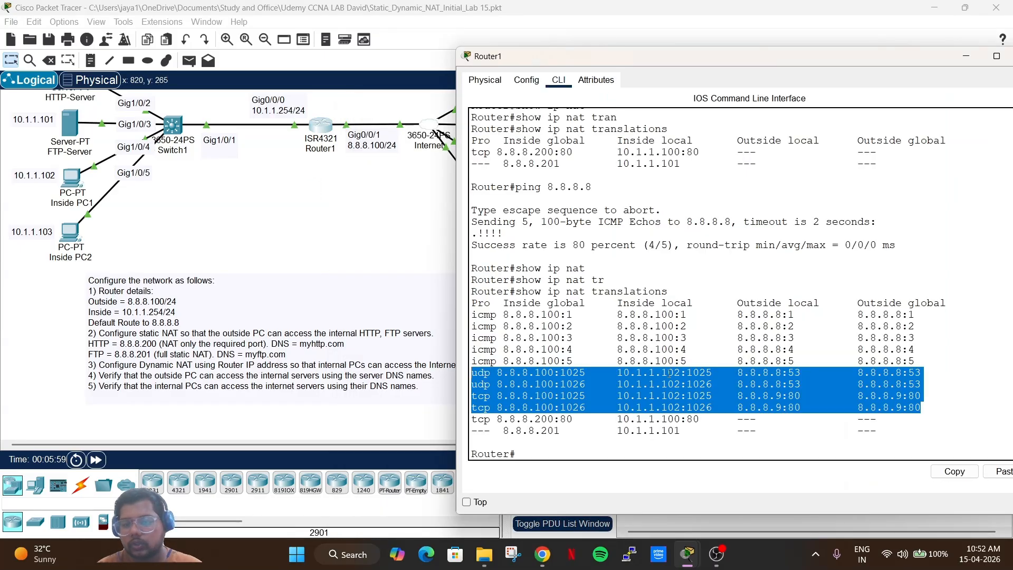
click(669, 373)
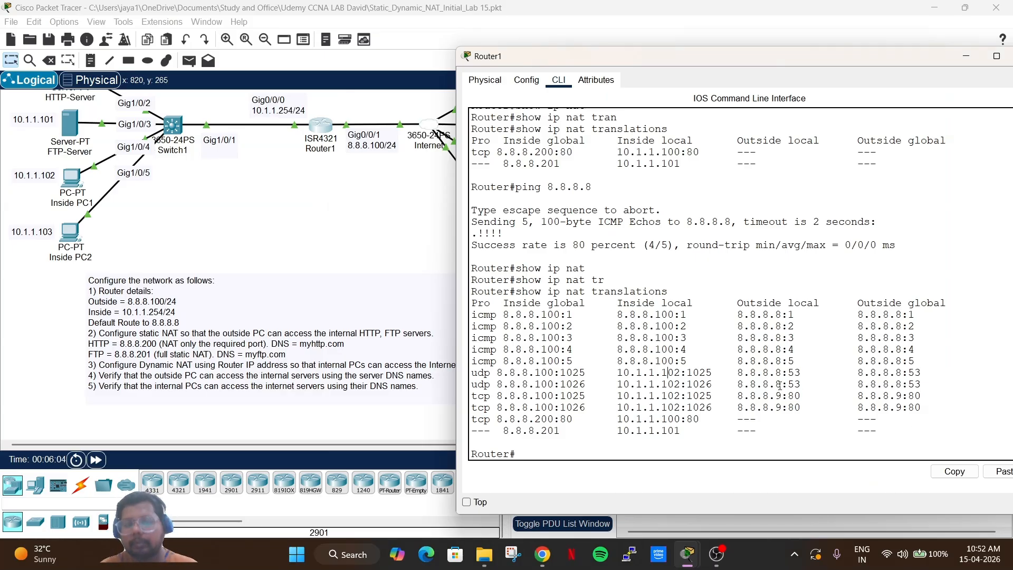
drag(471, 303, 507, 304)
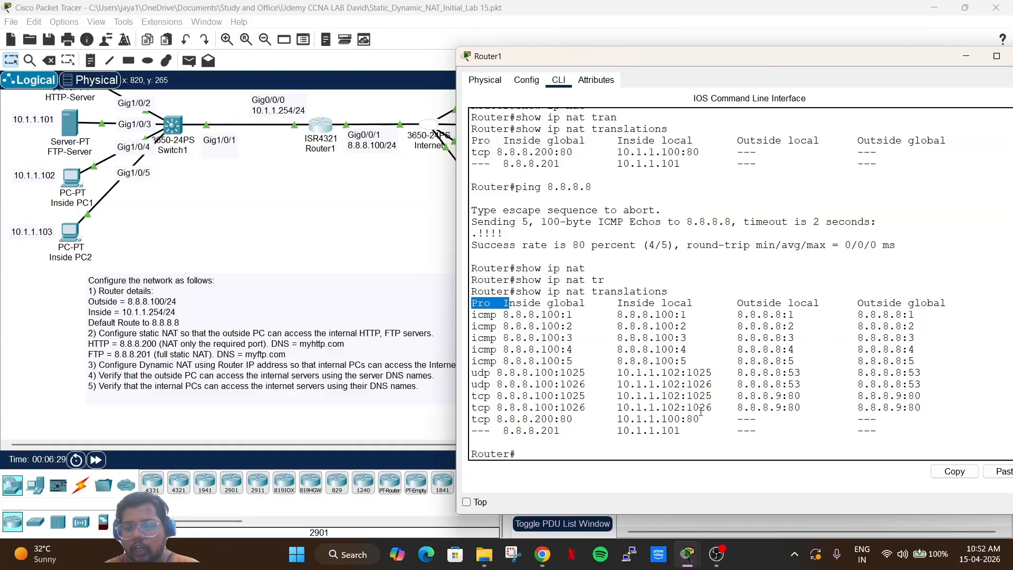
drag(877, 419, 605, 361)
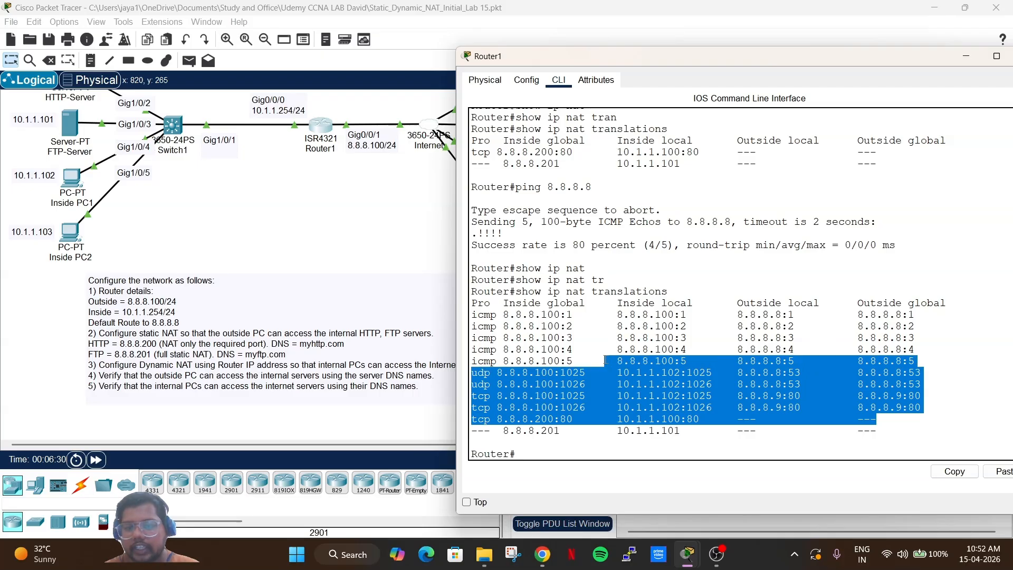
click(708, 342)
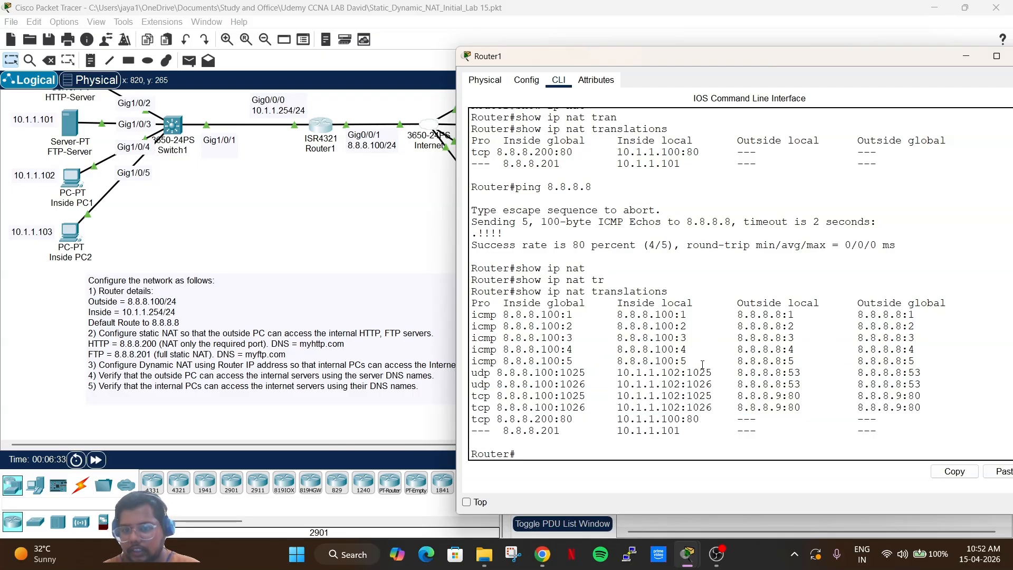
drag(698, 361, 609, 315)
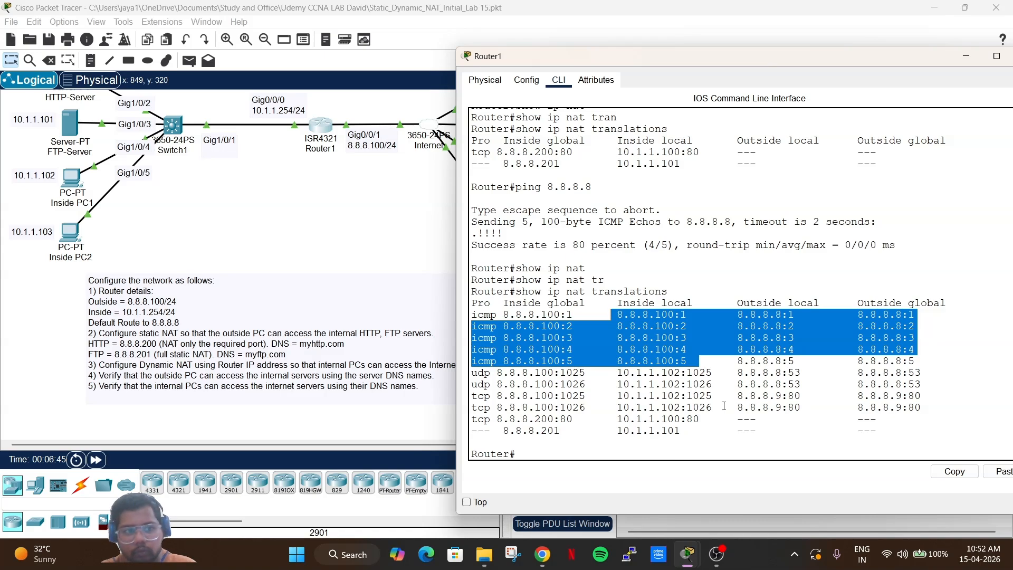
drag(725, 406, 616, 397)
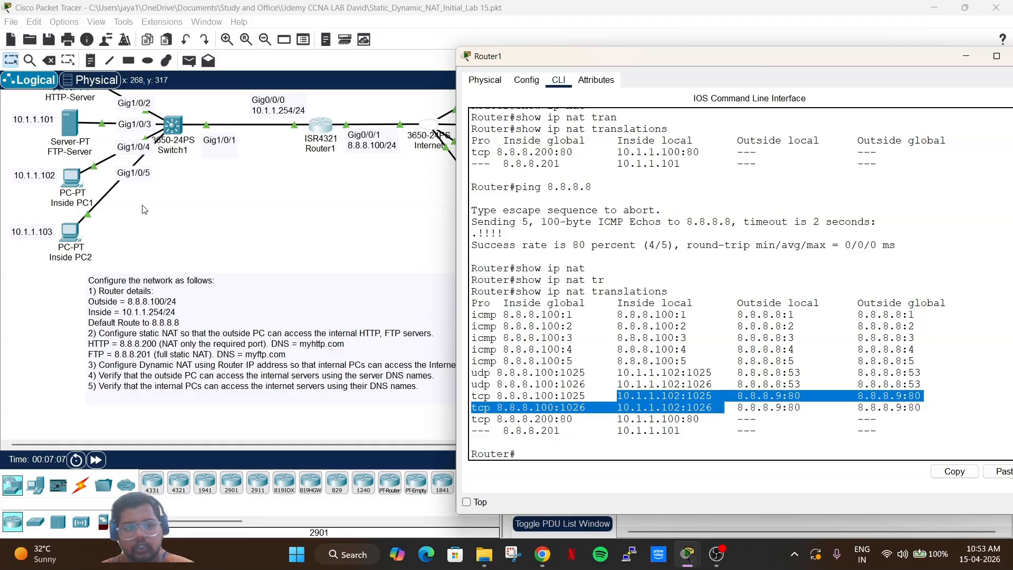
Load facebook.com in Inside PC2's web browser.
click(66, 236)
click(66, 235)
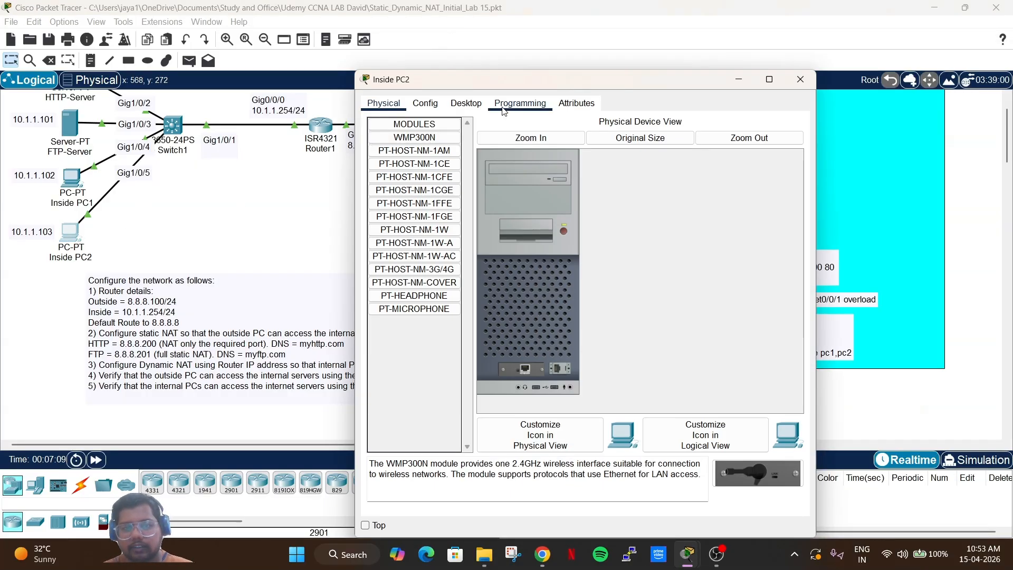
click(466, 102)
click(759, 137)
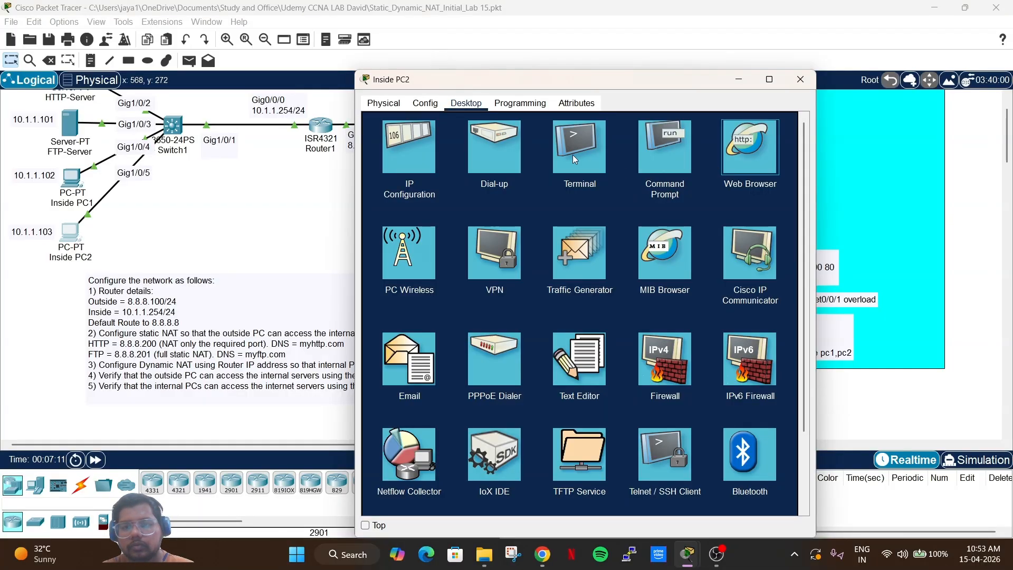
click(737, 141)
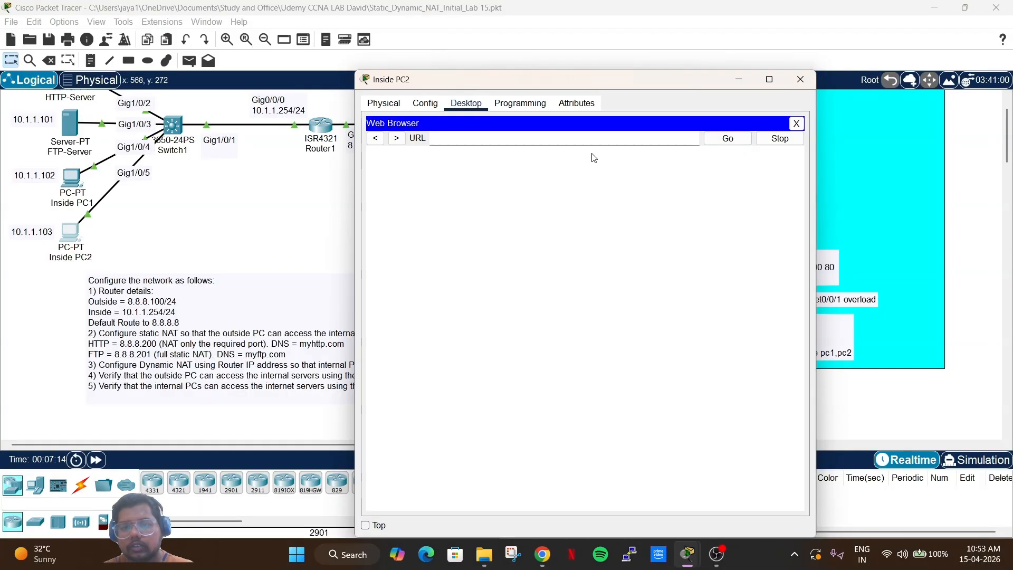
click(576, 140)
text(faceb)
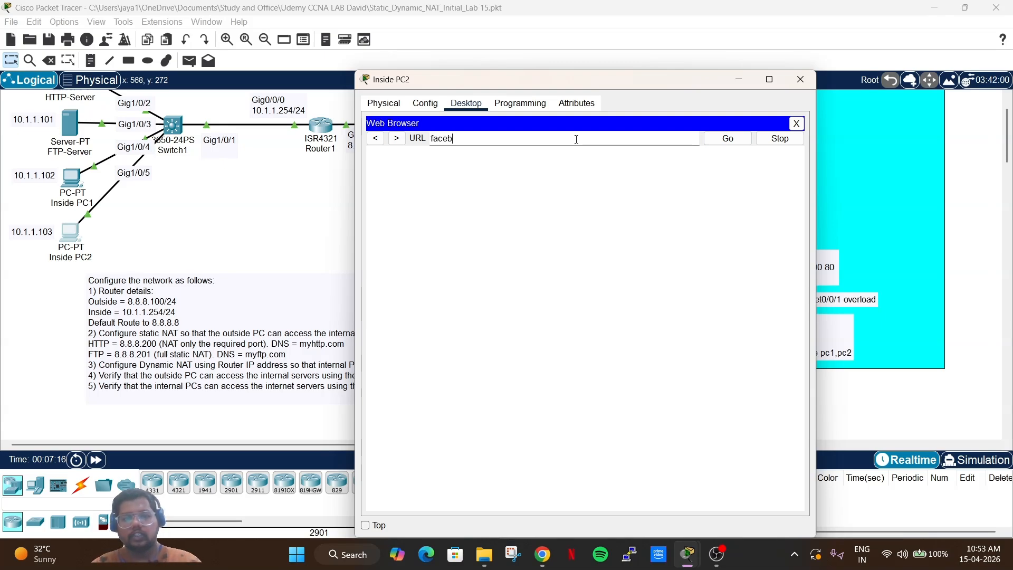
text(ook.com)
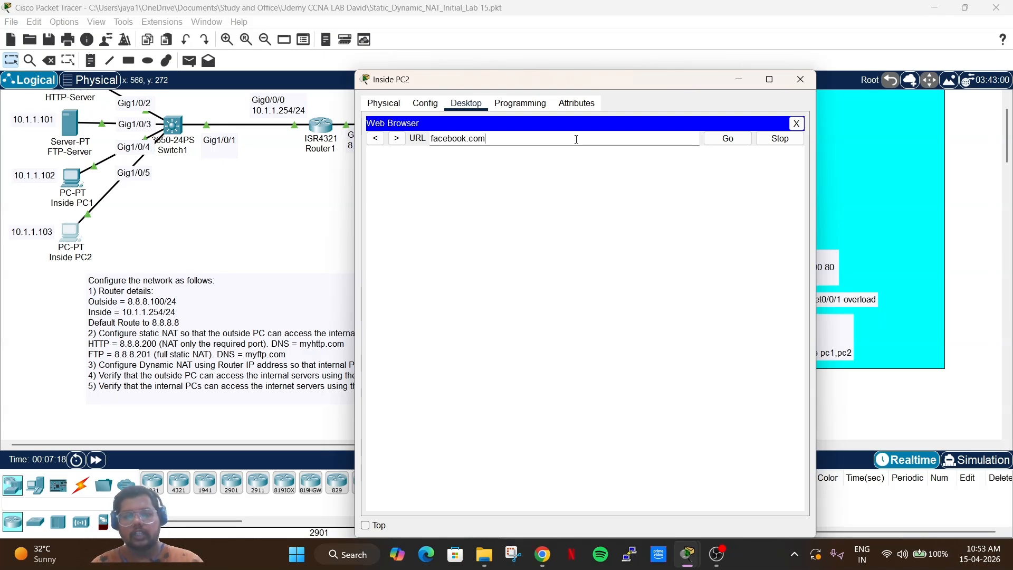
key(Return)
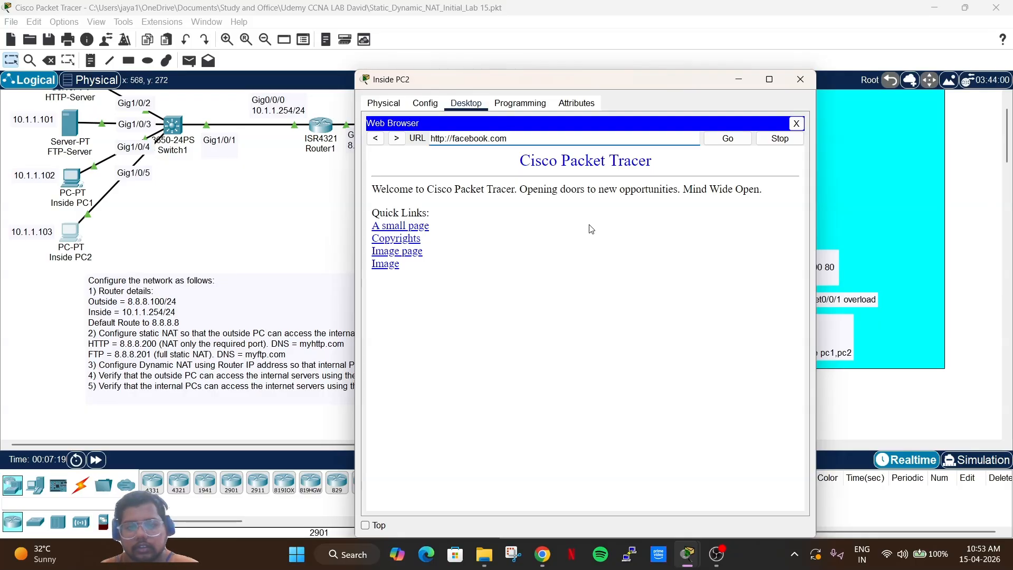
Rerun show ip nat translations on Router1 to list PC2's 10.1.1.103 sessions.
click(323, 124)
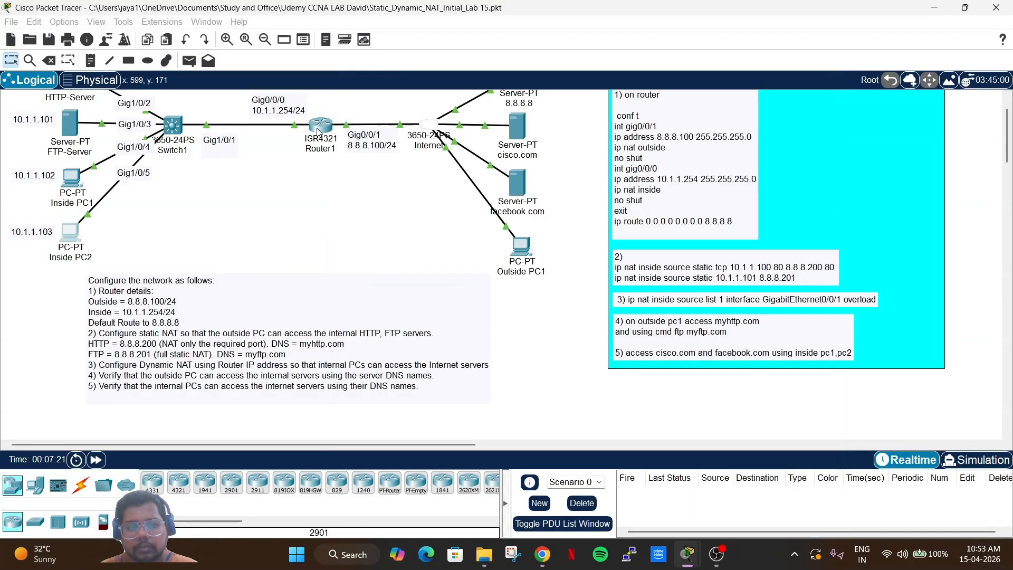
key(Up)
key(Return)
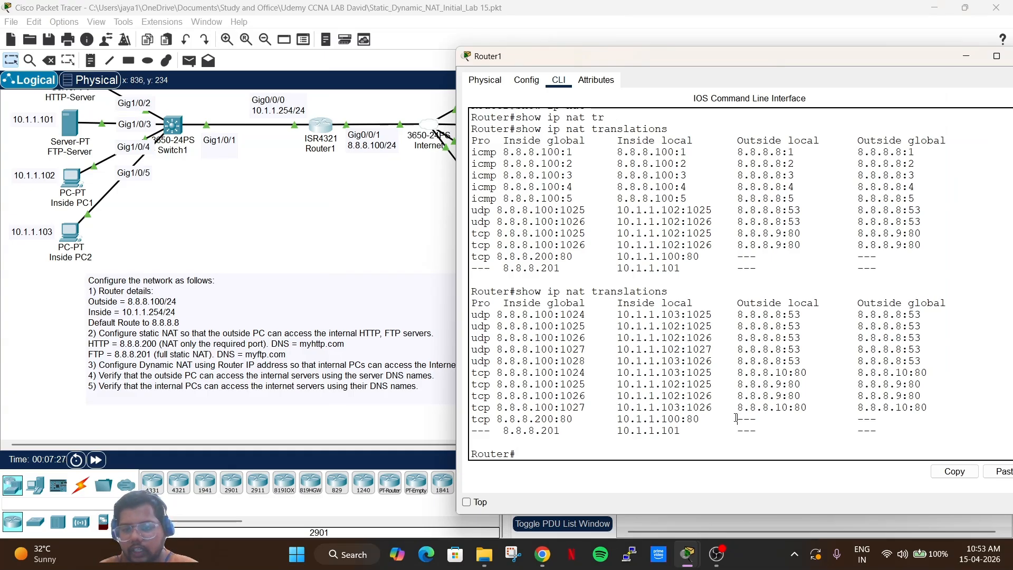
drag(736, 419, 616, 373)
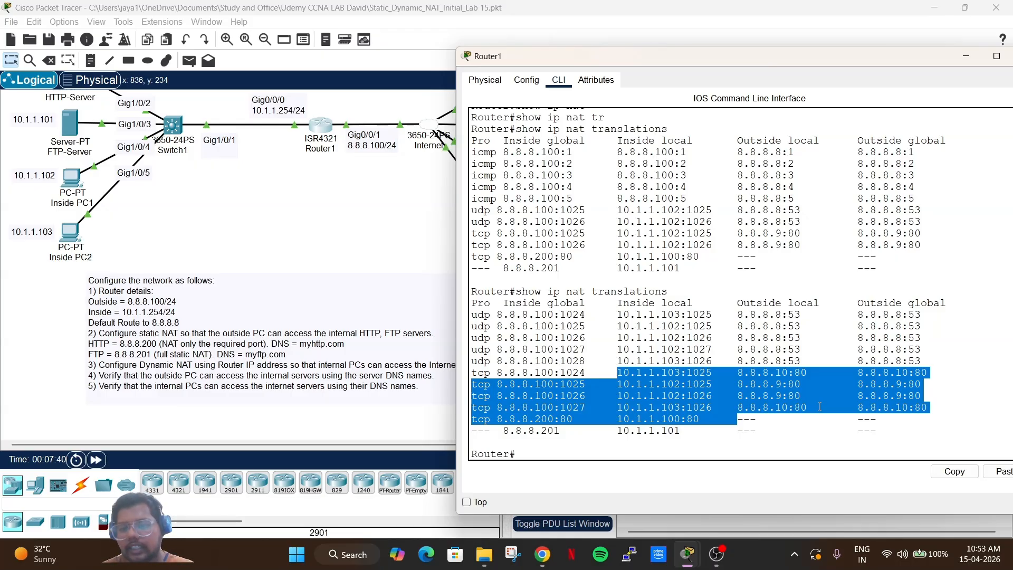
click(626, 412)
drag(617, 407, 485, 372)
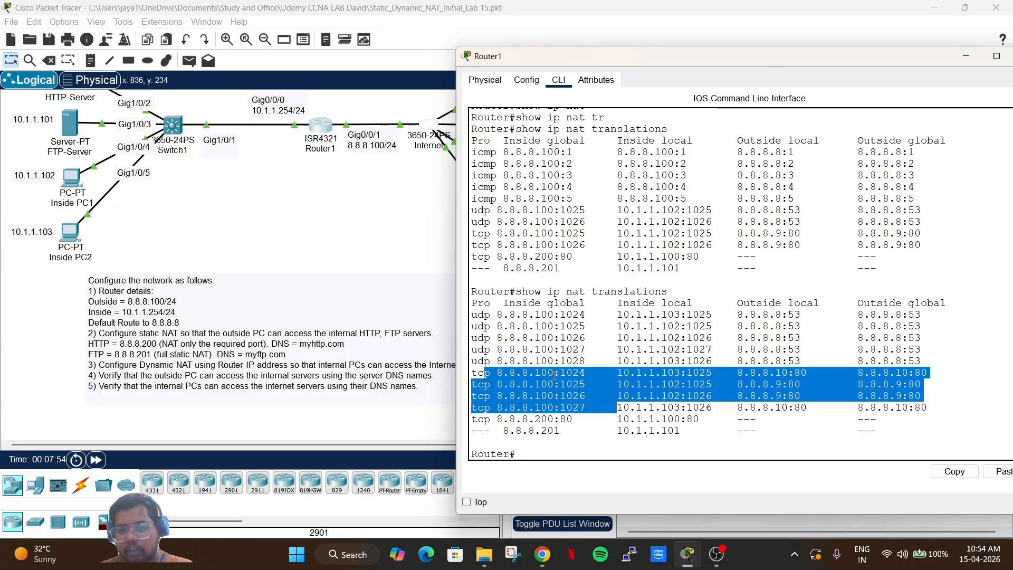
click(582, 376)
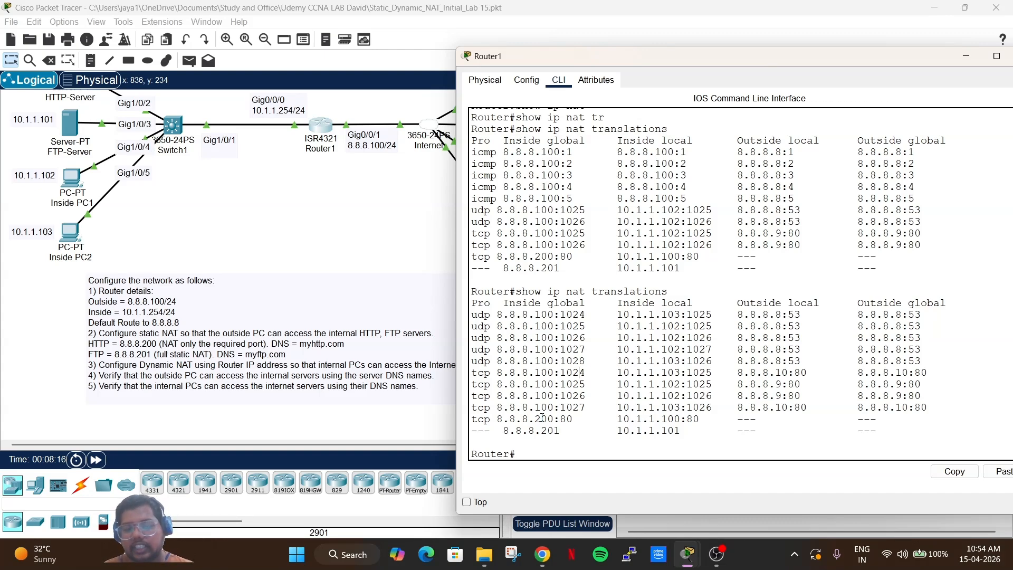
drag(496, 372, 675, 407)
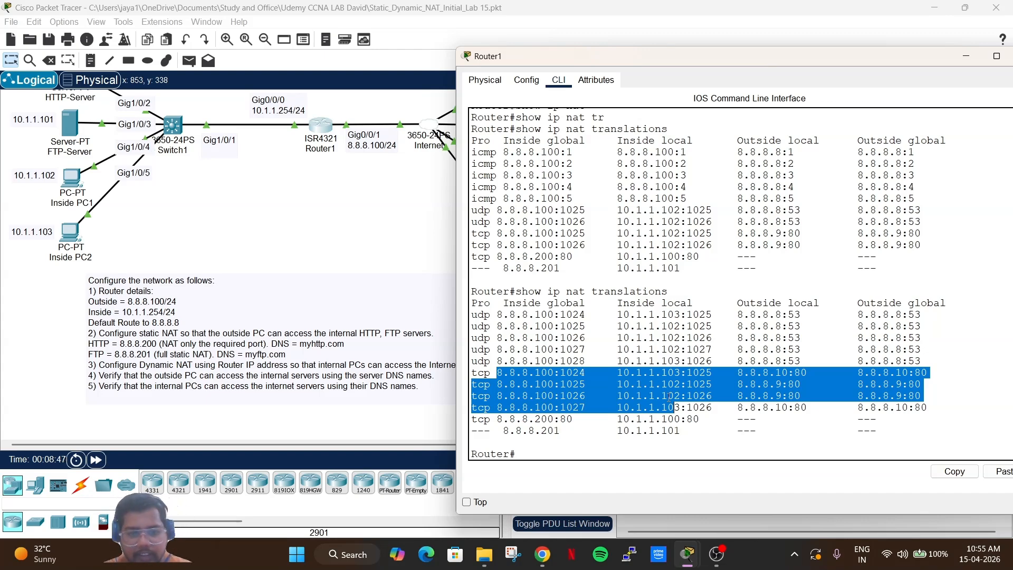
click(496, 384)
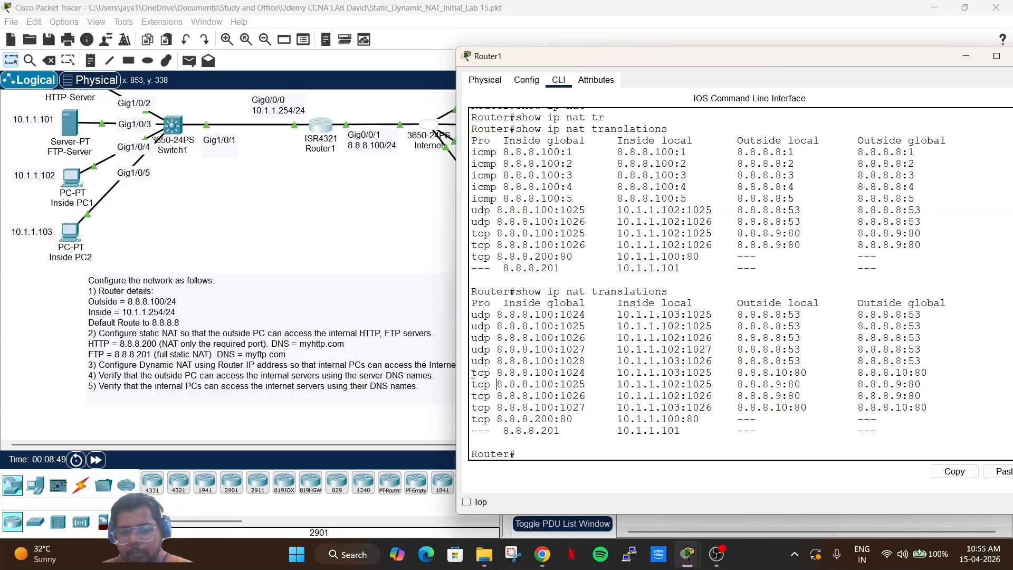
drag(472, 372, 855, 411)
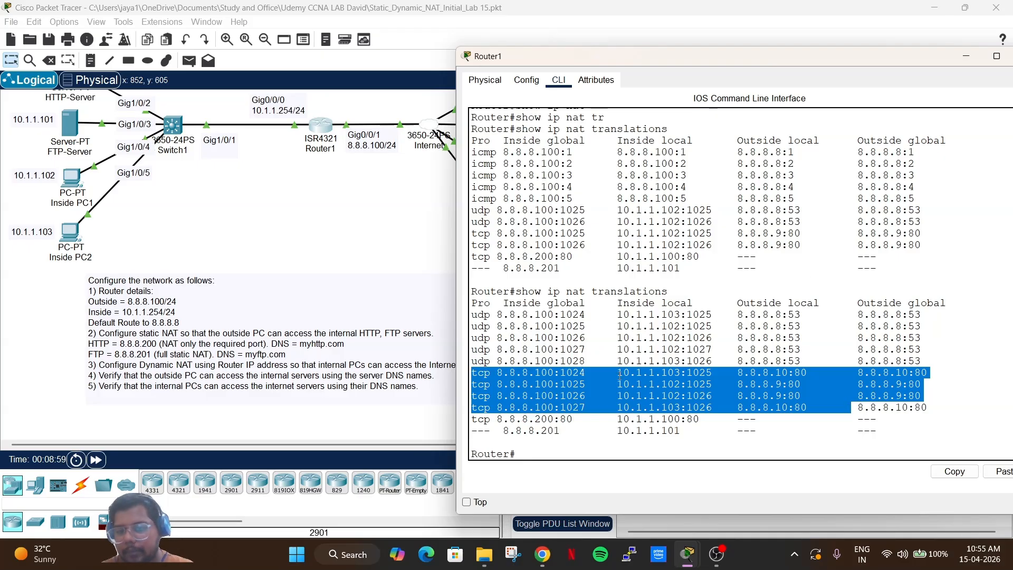
click(567, 364)
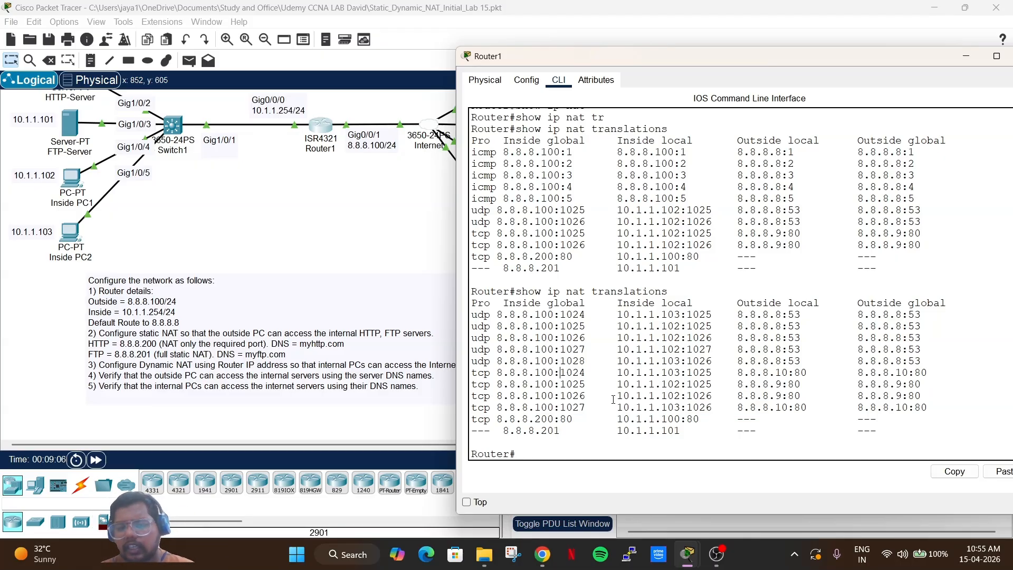
click(86, 219)
Replace facebook.com with cisco.com in Inside PC2's browser and load it.
triple_click(538, 136)
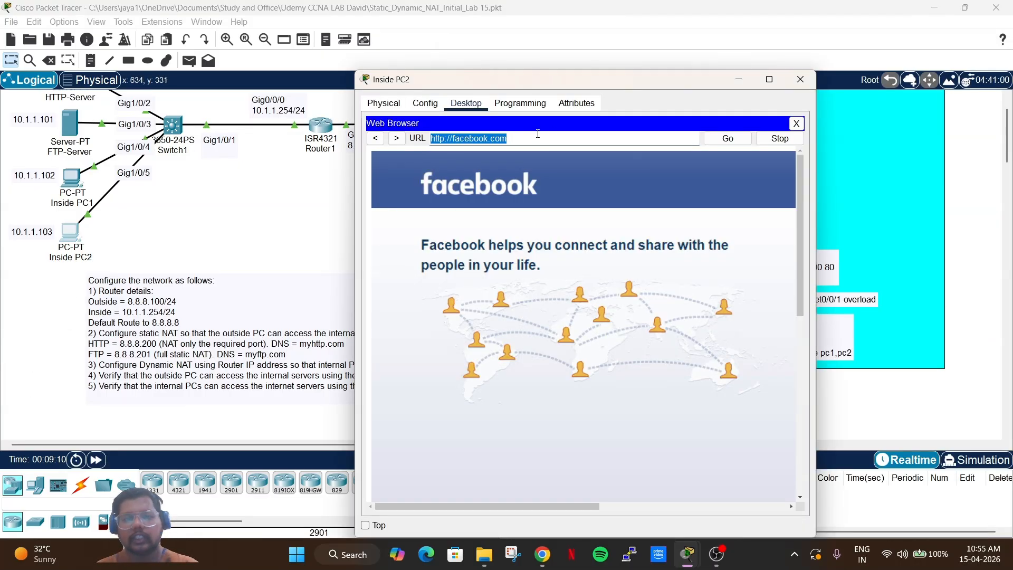
text(cisc)
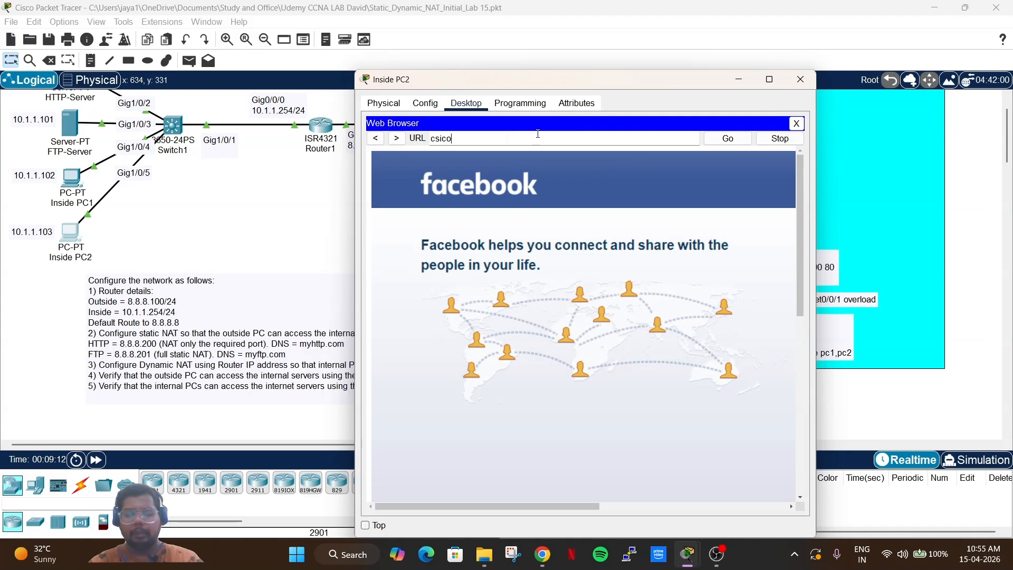
text(o.com)
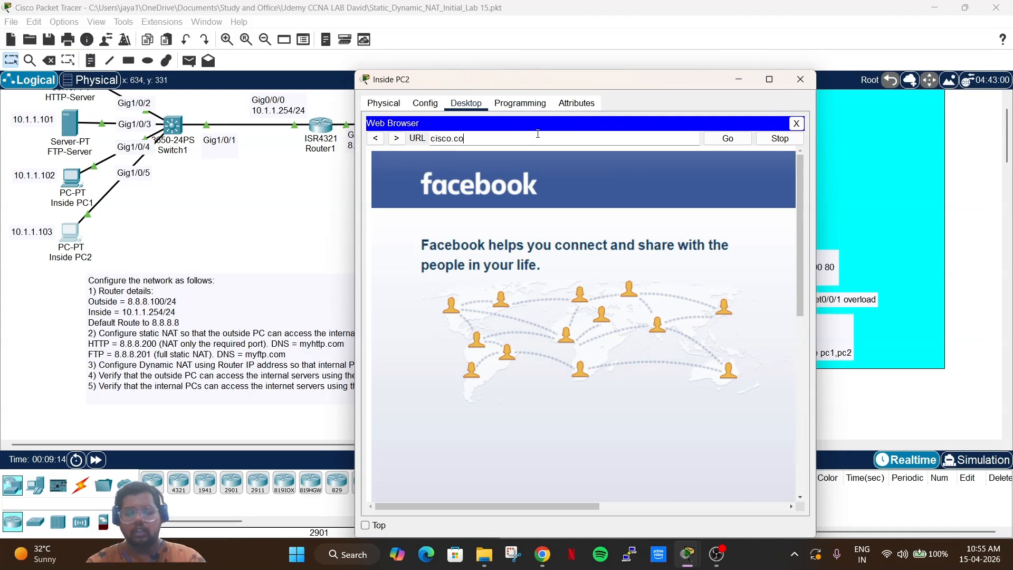
key(Return)
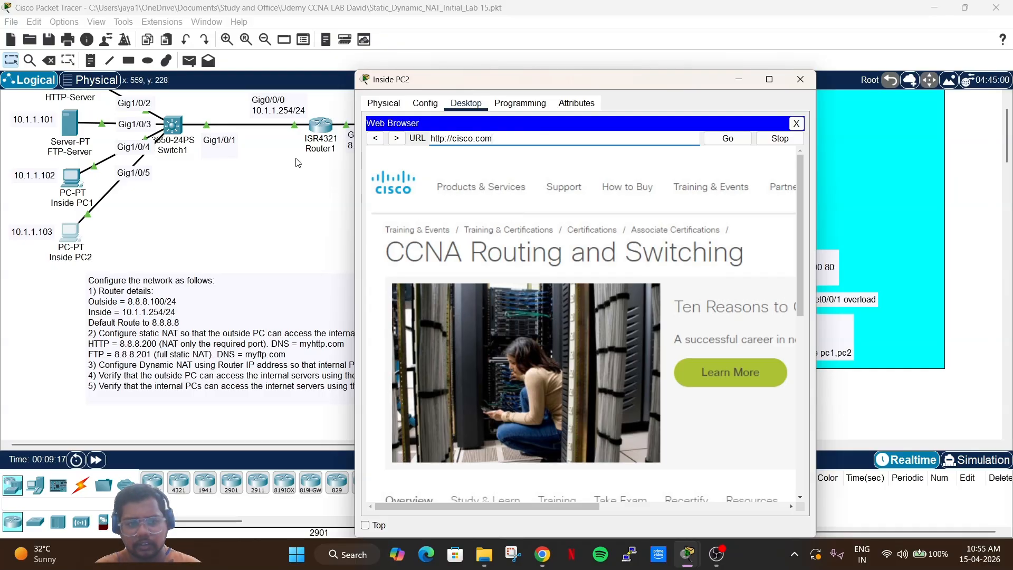
Rerun show ip nat translations on Router1, showing ports 1027–1028 toward 8.8.8.9:80.
click(315, 128)
key(Up)
key(Return)
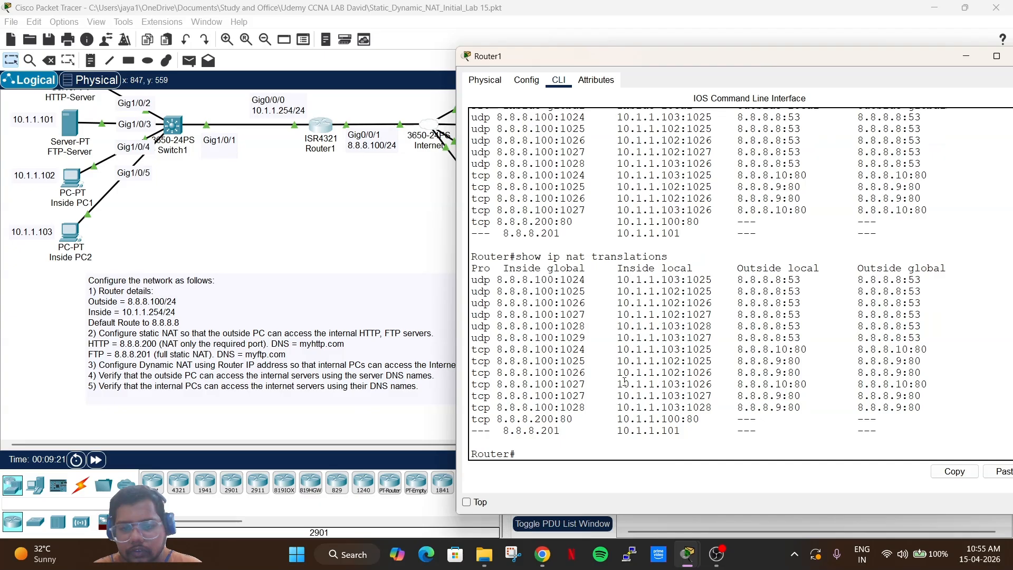
Highlight the 10.1.1.103 udp 1029 row and the tcp 8.8.8.100:1028 row in Router1's output.
drag(603, 401, 535, 223)
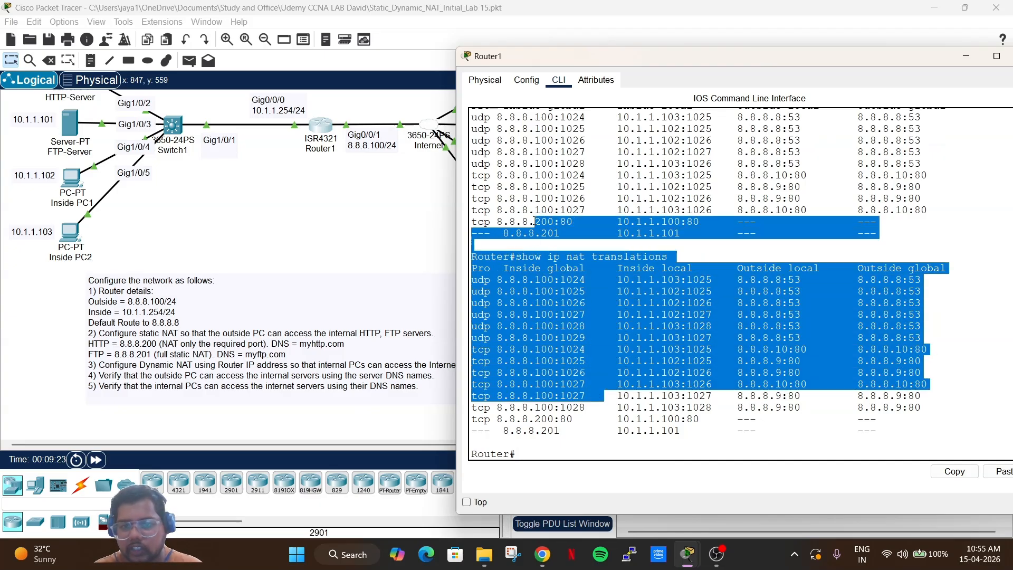
scroll(585, 143, up, 1)
scroll(585, 143, up, 1)
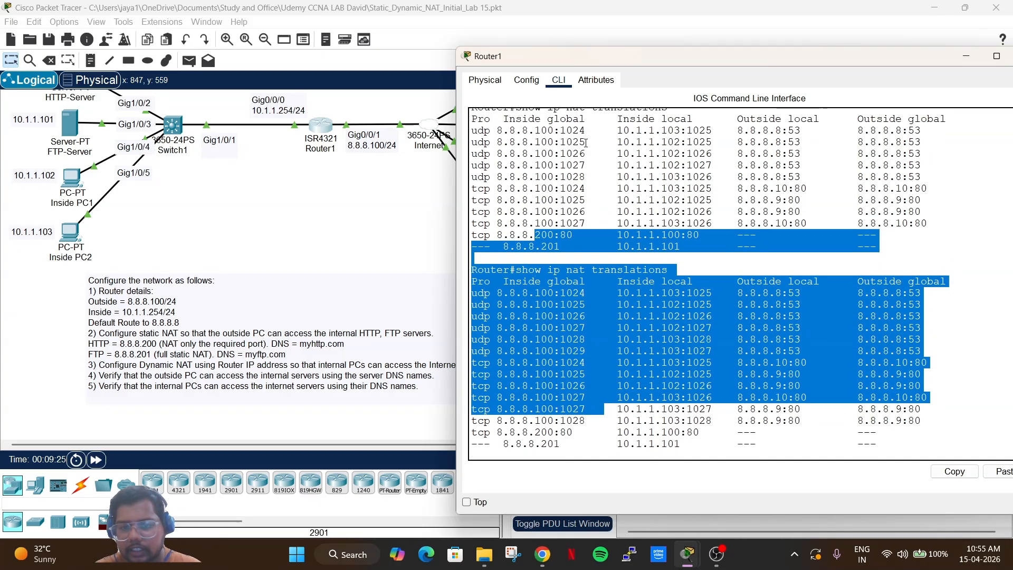
click(583, 348)
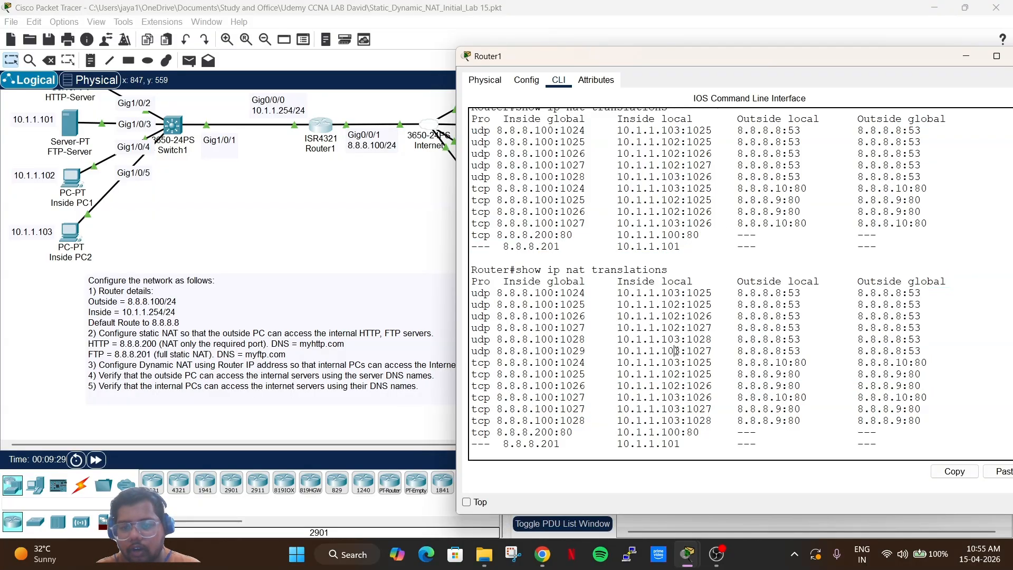
drag(688, 351, 623, 350)
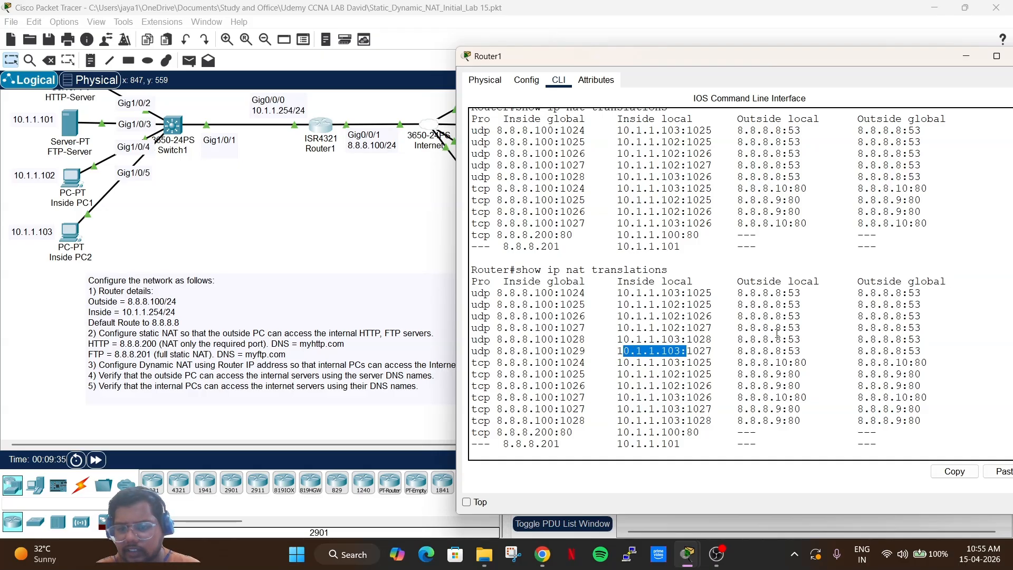
scroll(747, 366, down, 1)
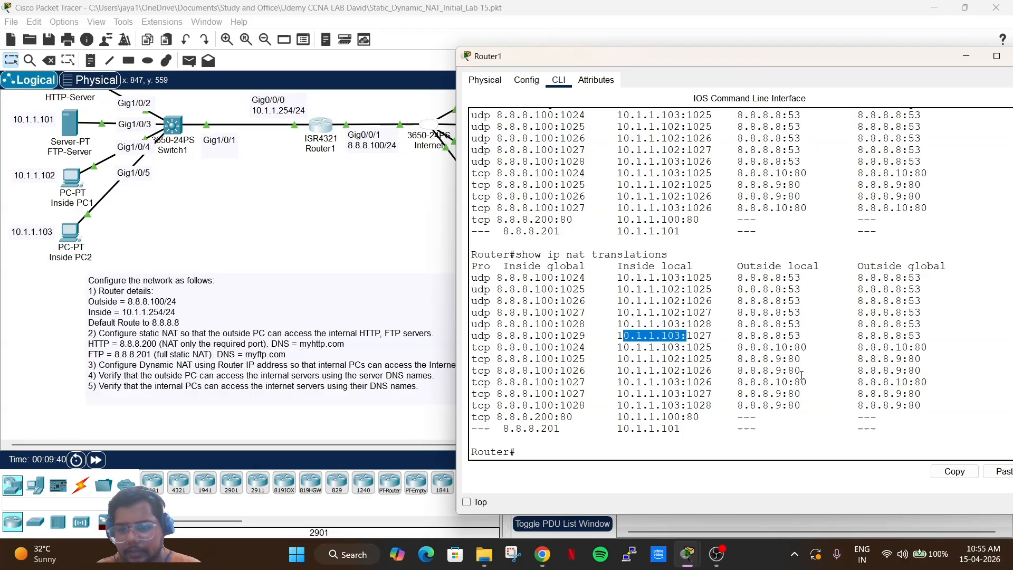
drag(819, 405, 467, 407)
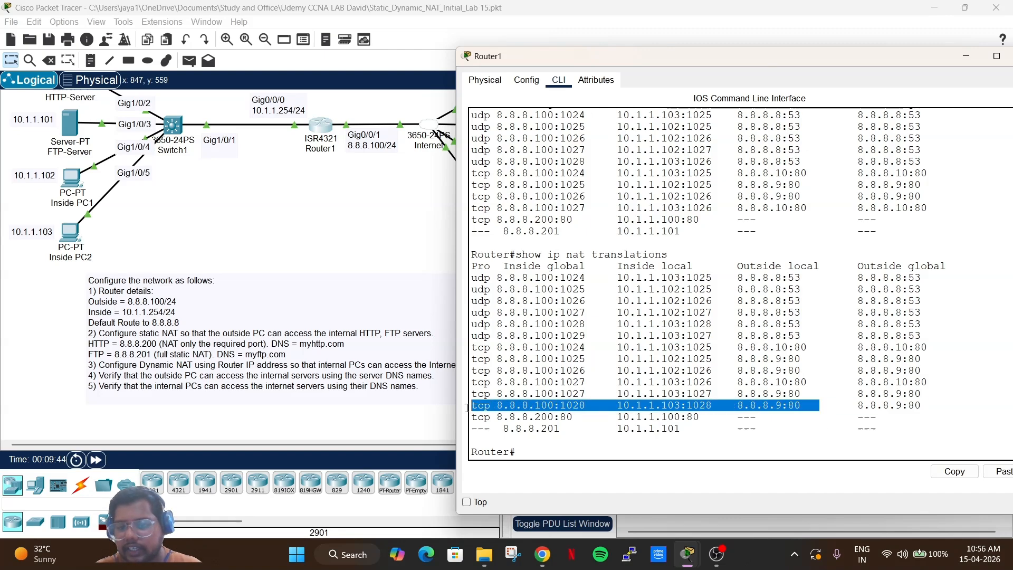
Scroll through the translation output, then return to the topology and lab notes.
scroll(603, 395, up, 2)
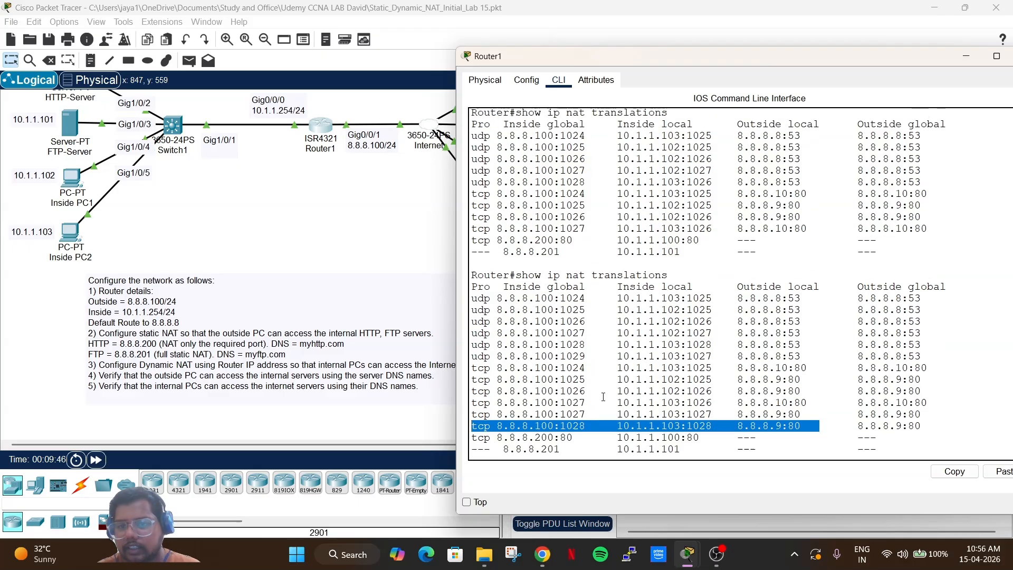
scroll(603, 396, down, 2)
scroll(603, 395, up, 1)
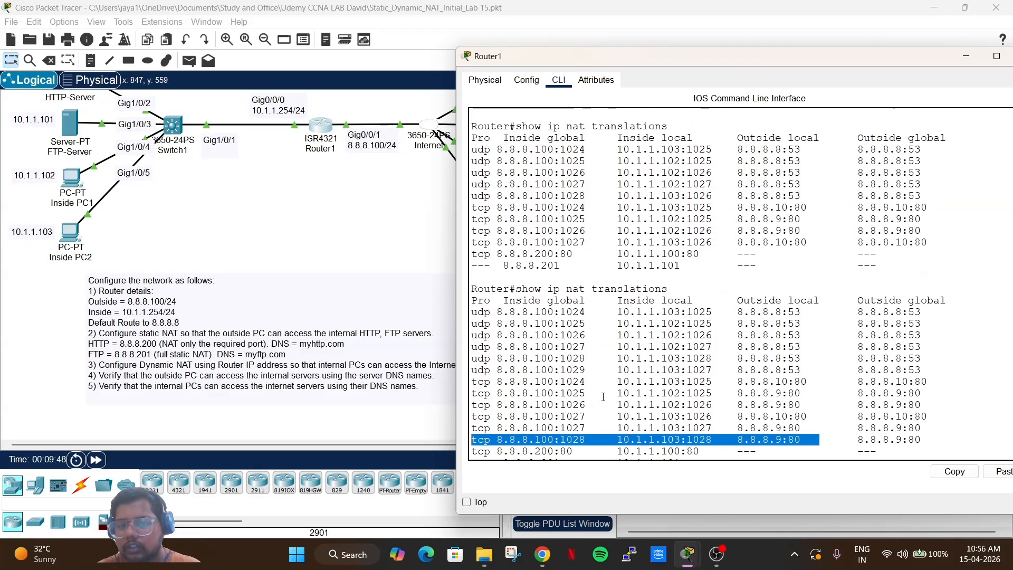
scroll(556, 196, down, 1)
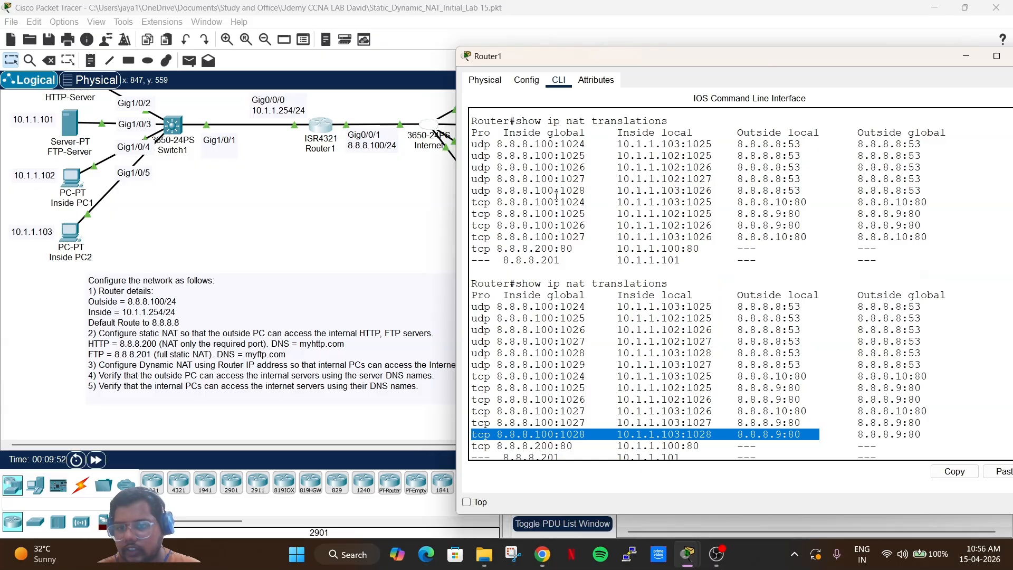
scroll(557, 195, up, 1)
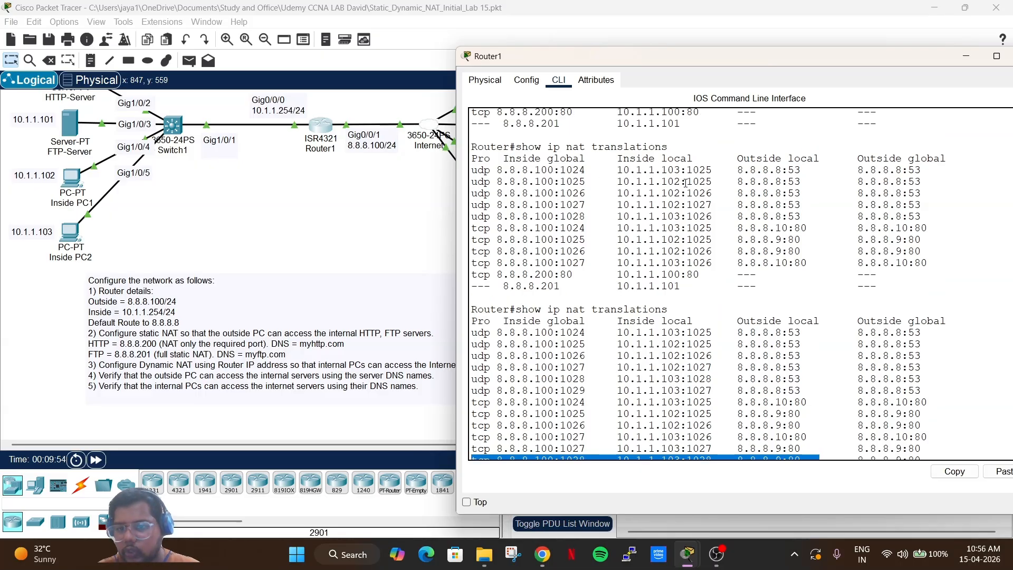
scroll(701, 283, down, 2)
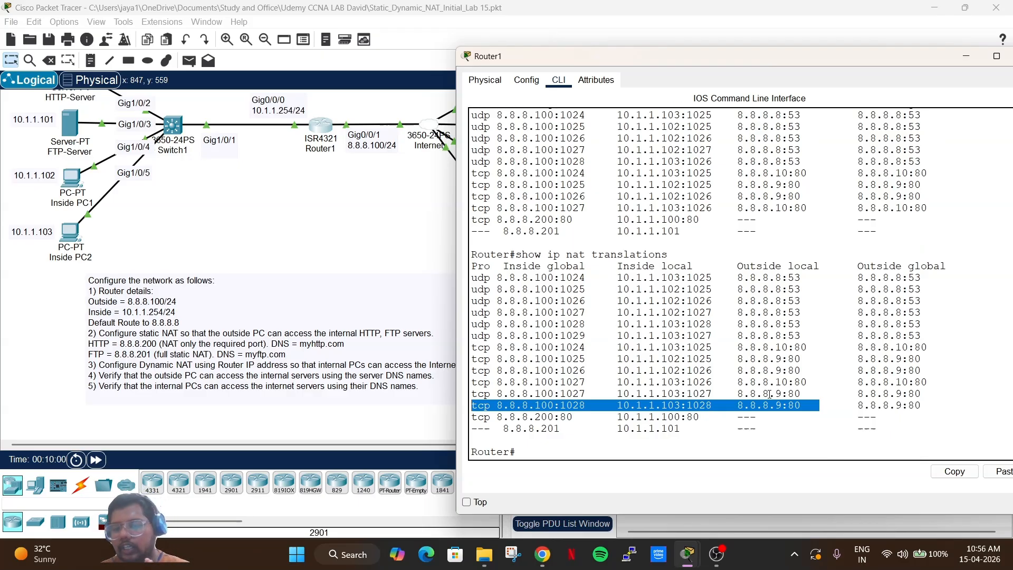
click(263, 185)
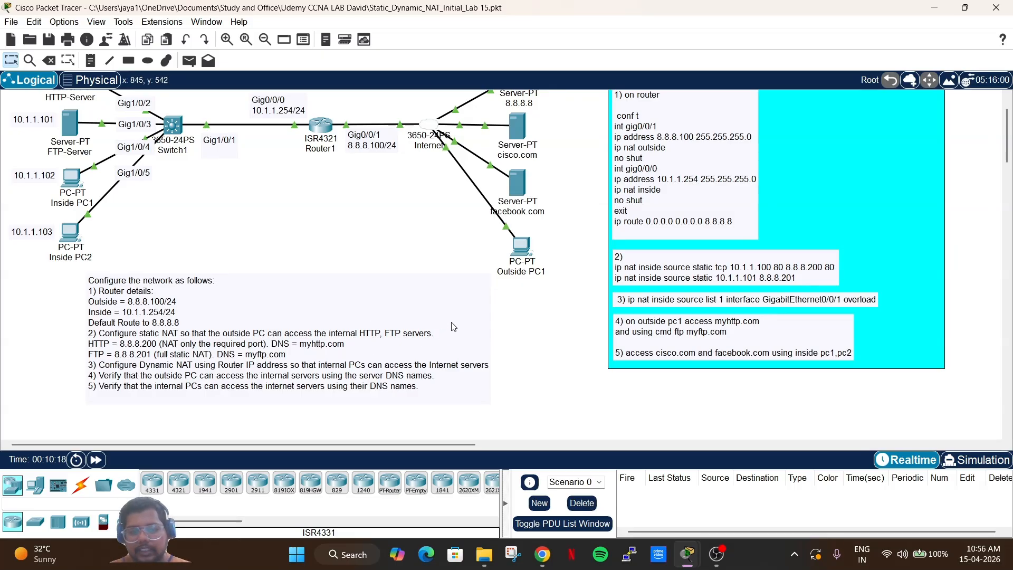
Load myhttp.com in Outside PC1's web browser.
click(528, 249)
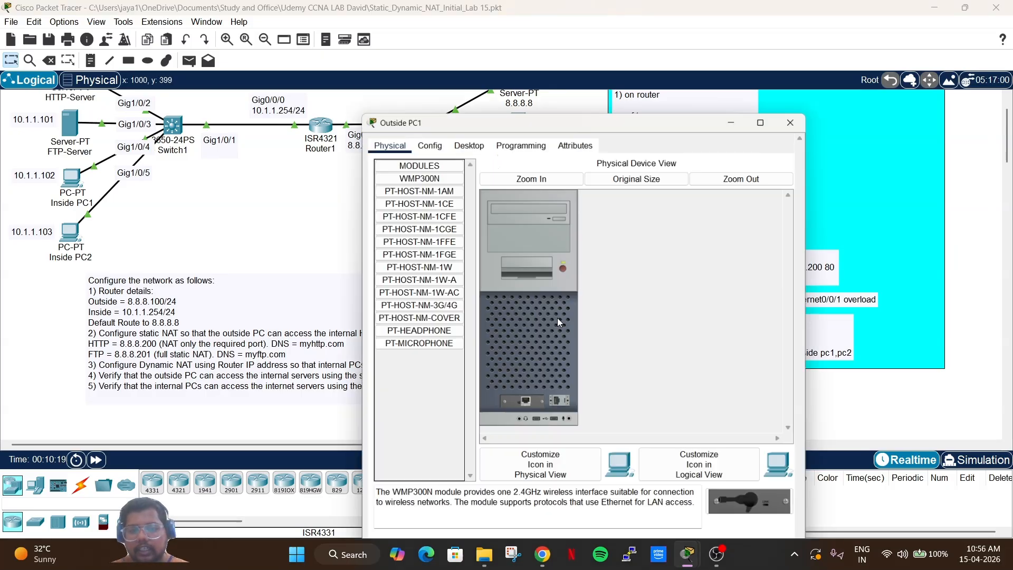
click(466, 103)
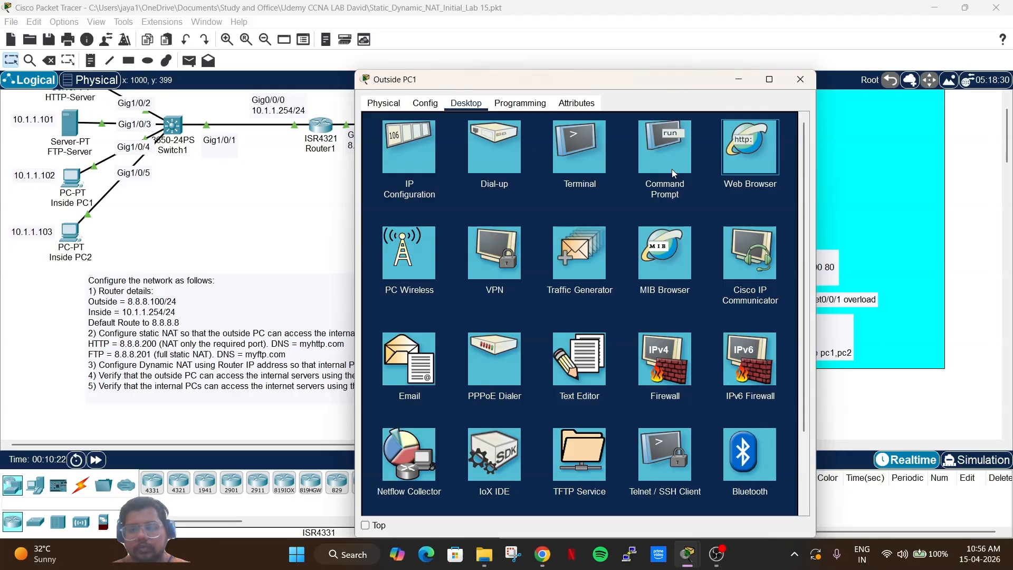
key(Return)
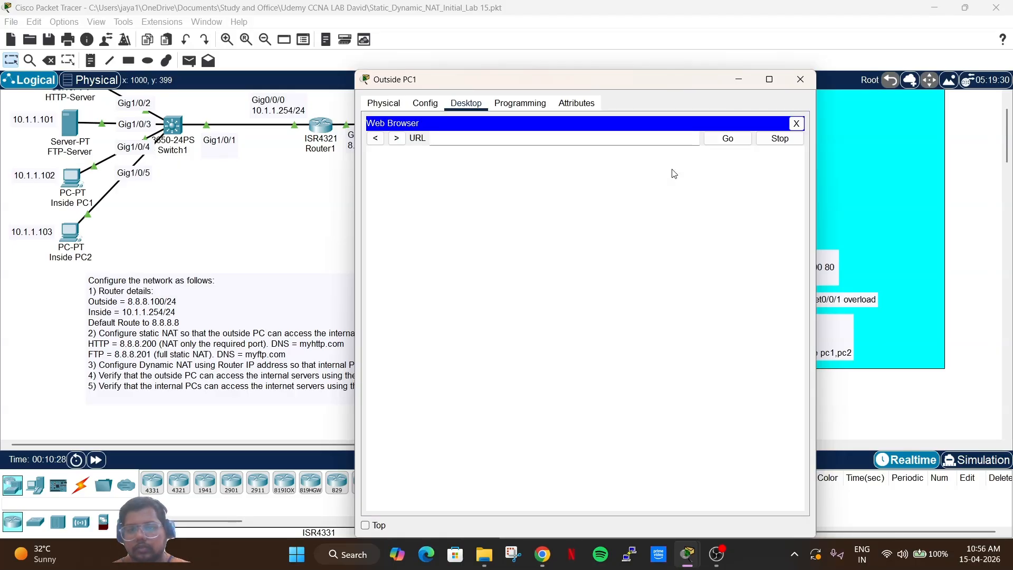
text(my)
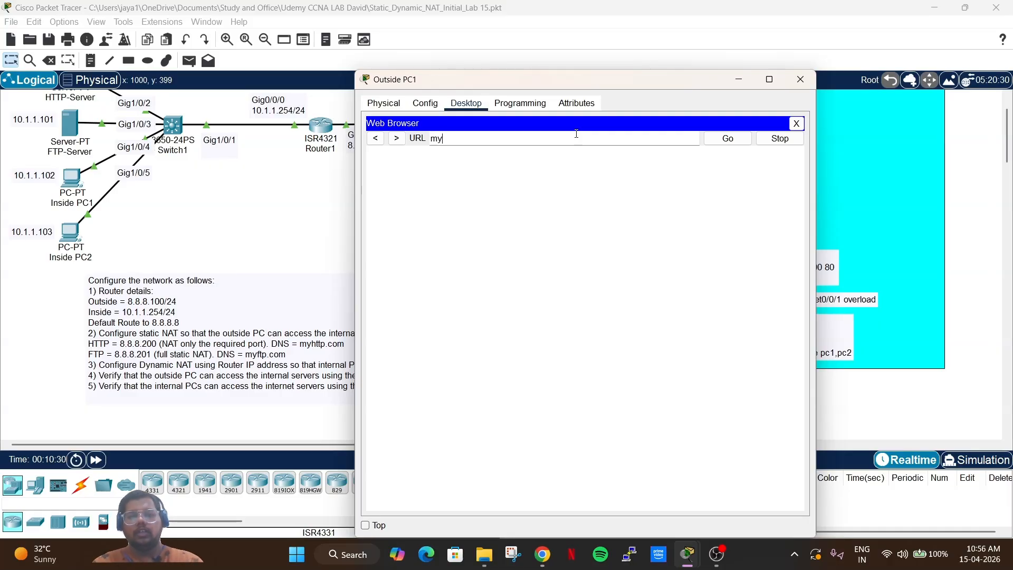
text(f)
key(BackSpace)
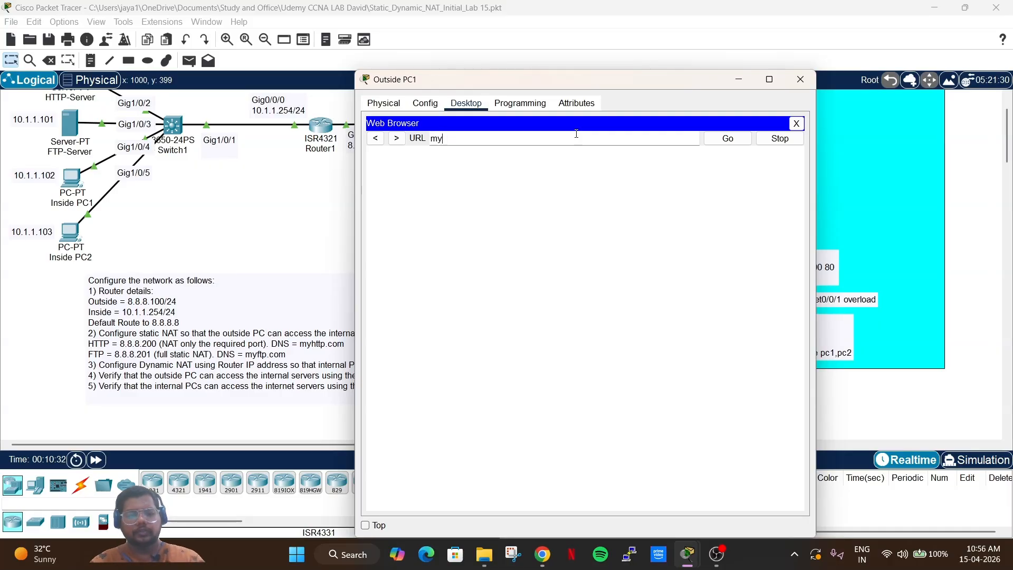
text(http.com)
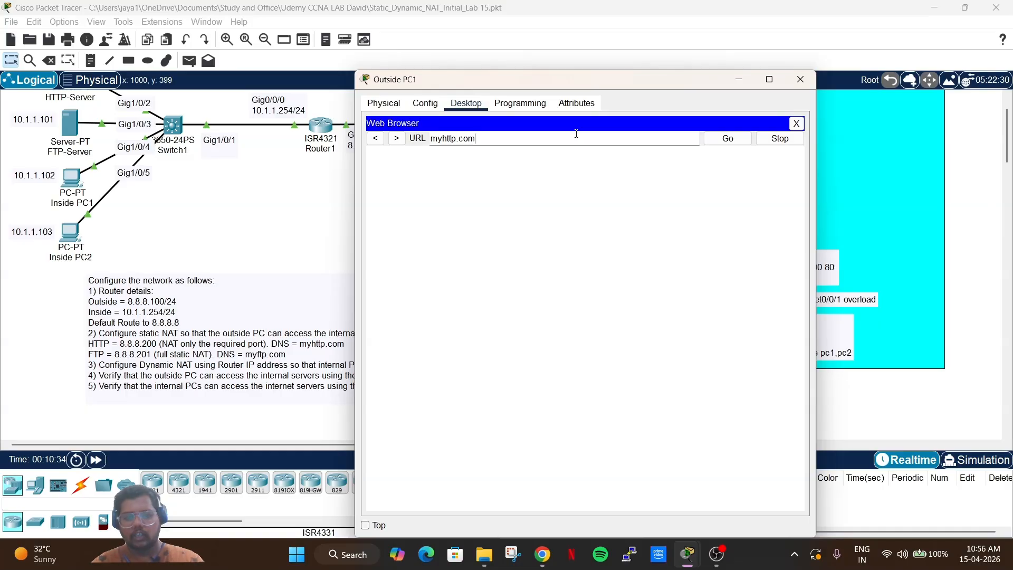
key(Return)
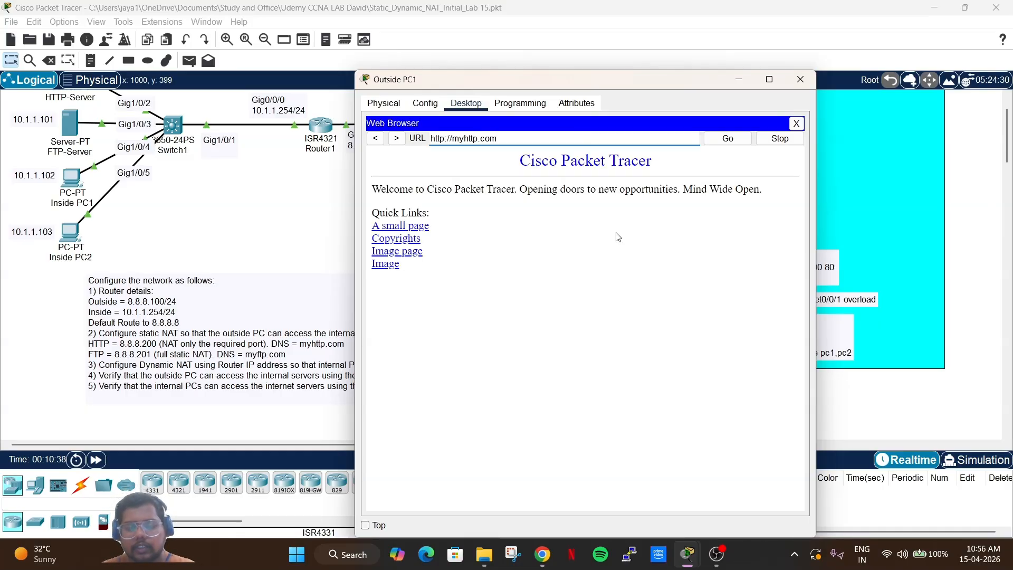
Visit myhttp.com's Copyrights and Image pages, try the https image address, then close the browser.
click(402, 242)
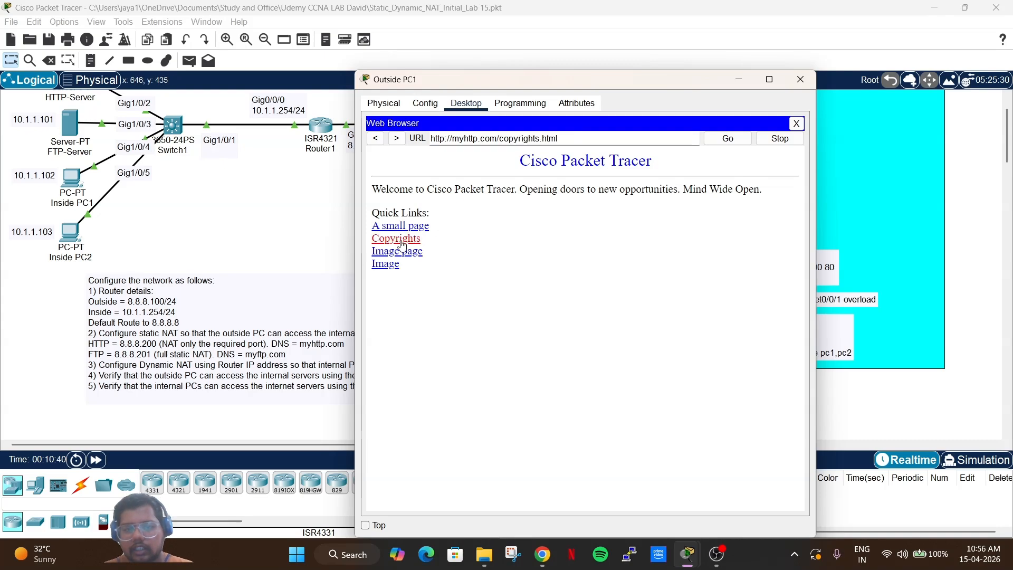
click(375, 138)
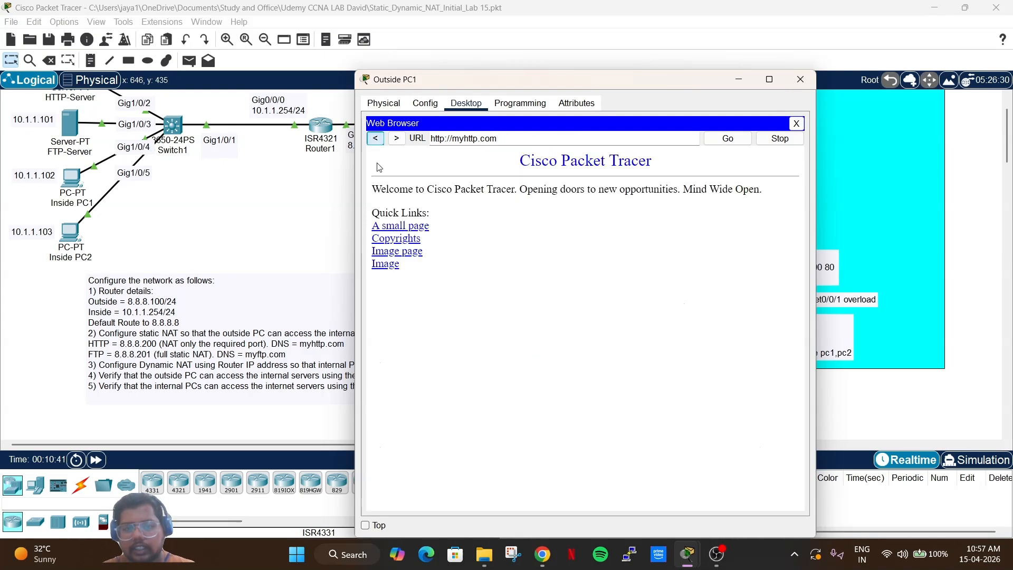
click(385, 263)
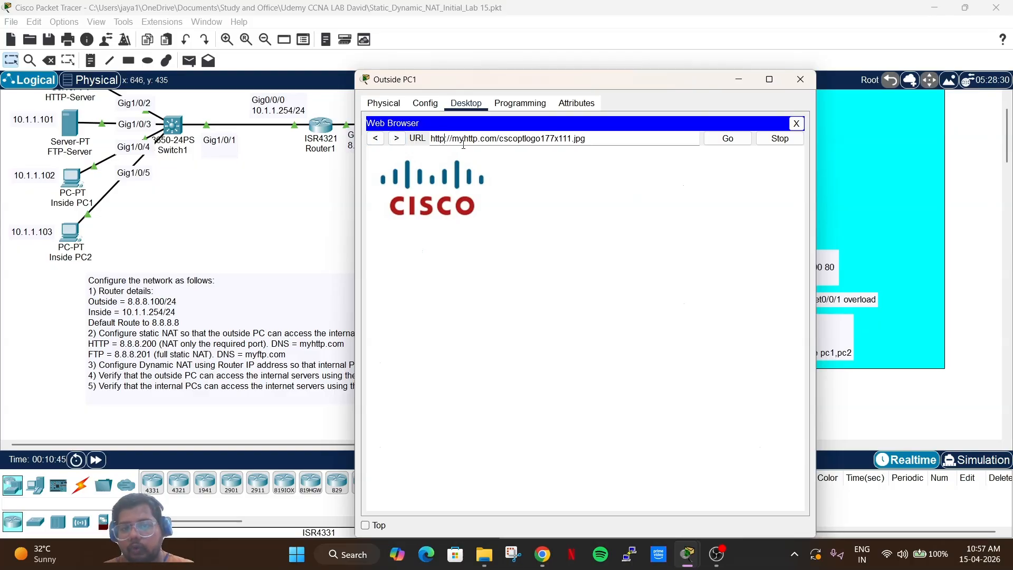
text(s)
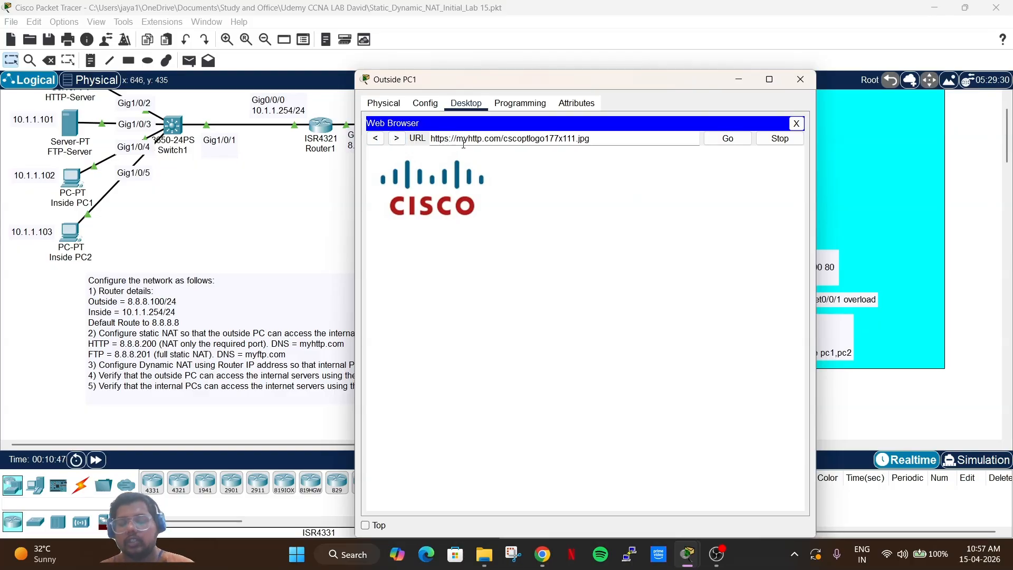
key(End)
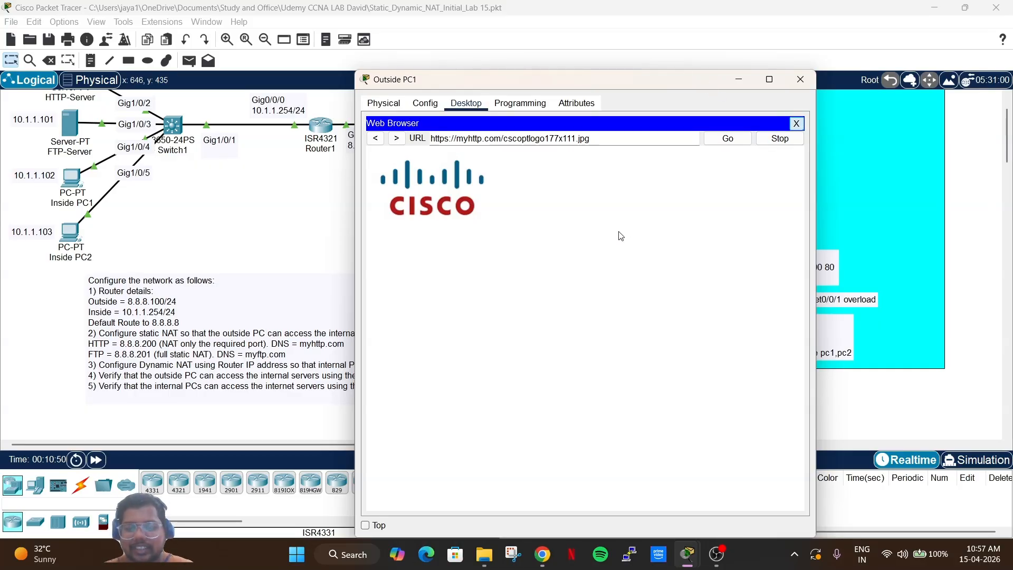
click(797, 124)
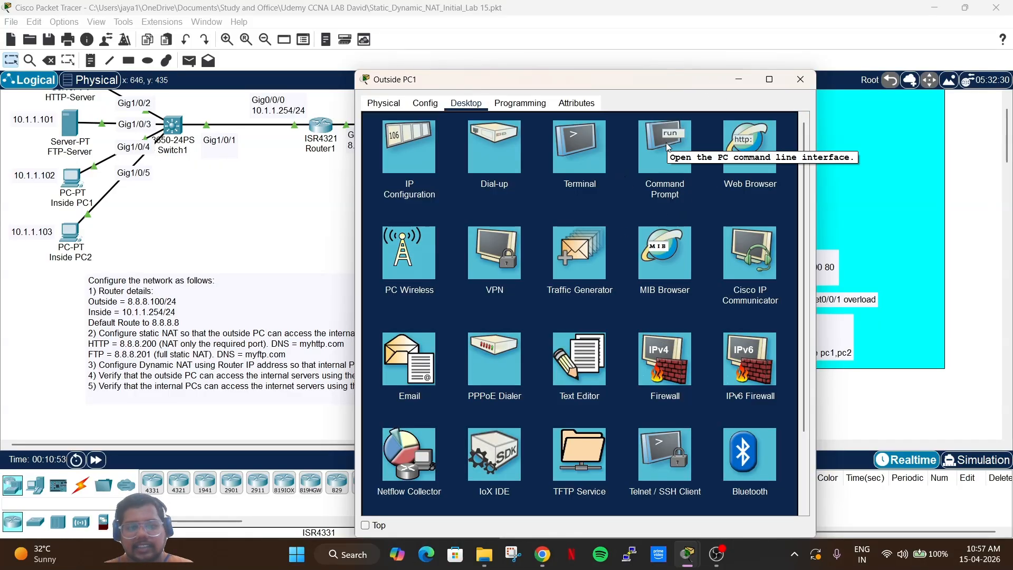
From Outside PC1's command prompt, connect with ftp myftp.com and submit the FTP username and password.
click(689, 156)
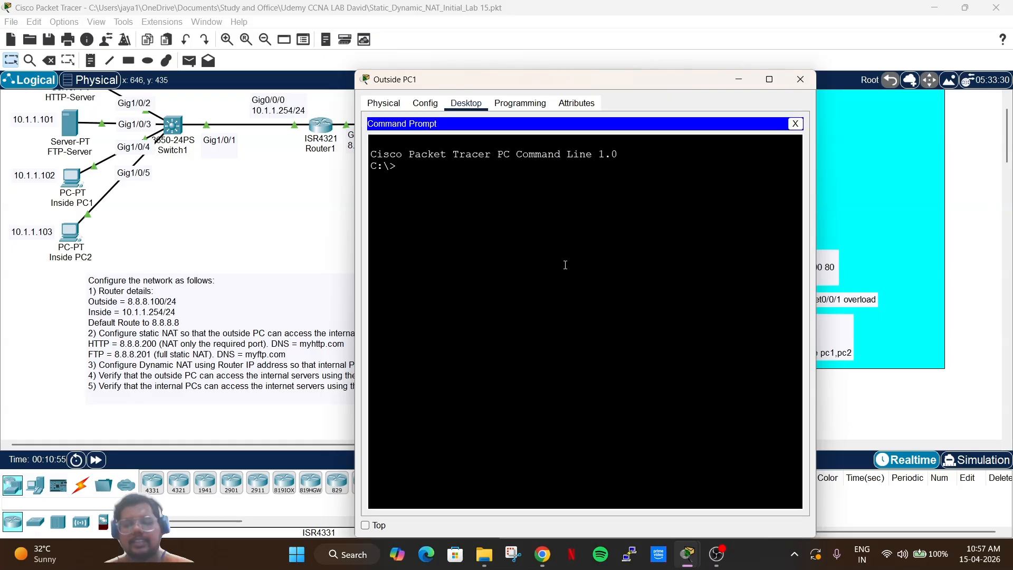
text(ftp)
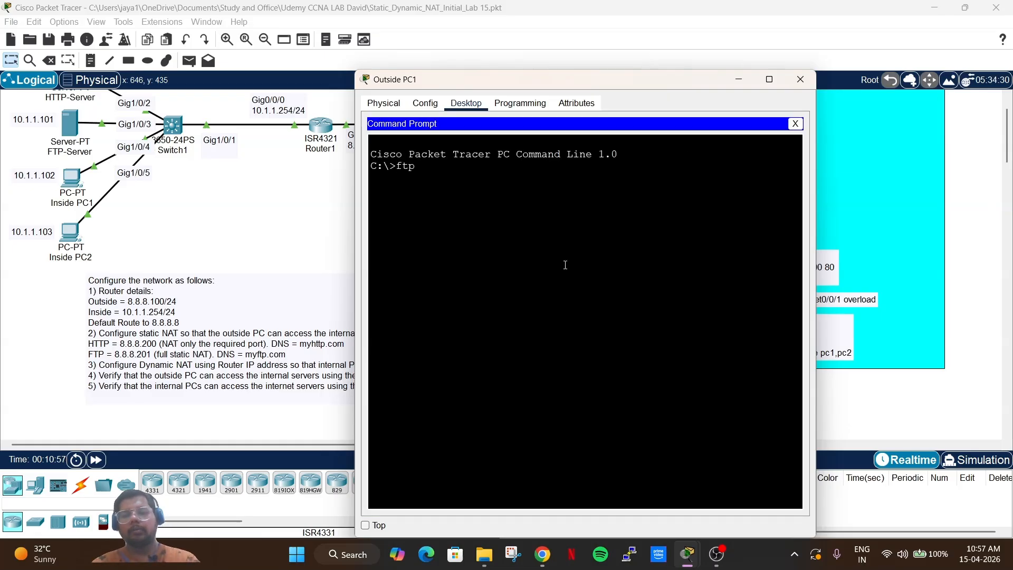
text( mytft)
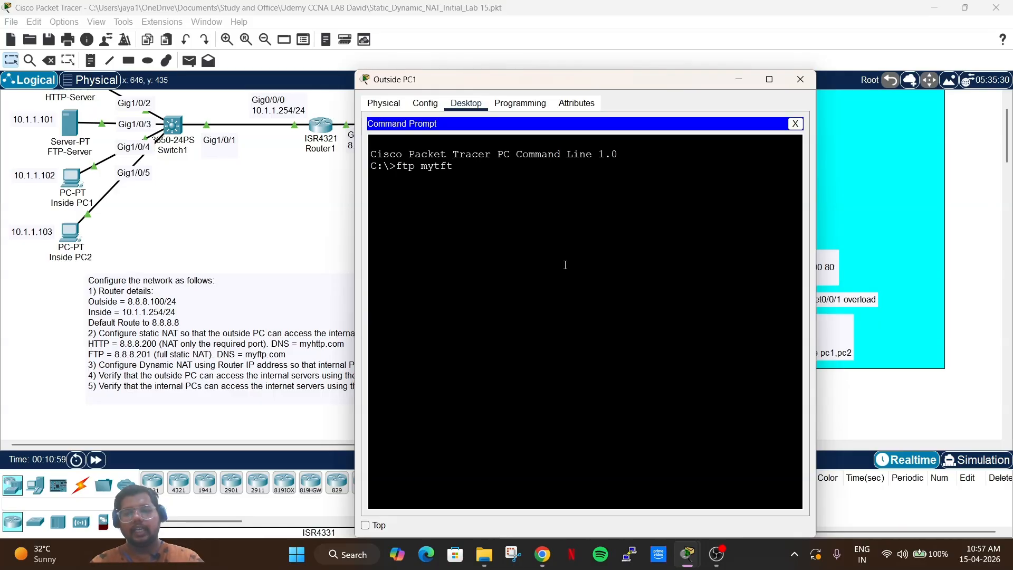
key(BackSpace)
key(BackSpace)
text(ftp.com)
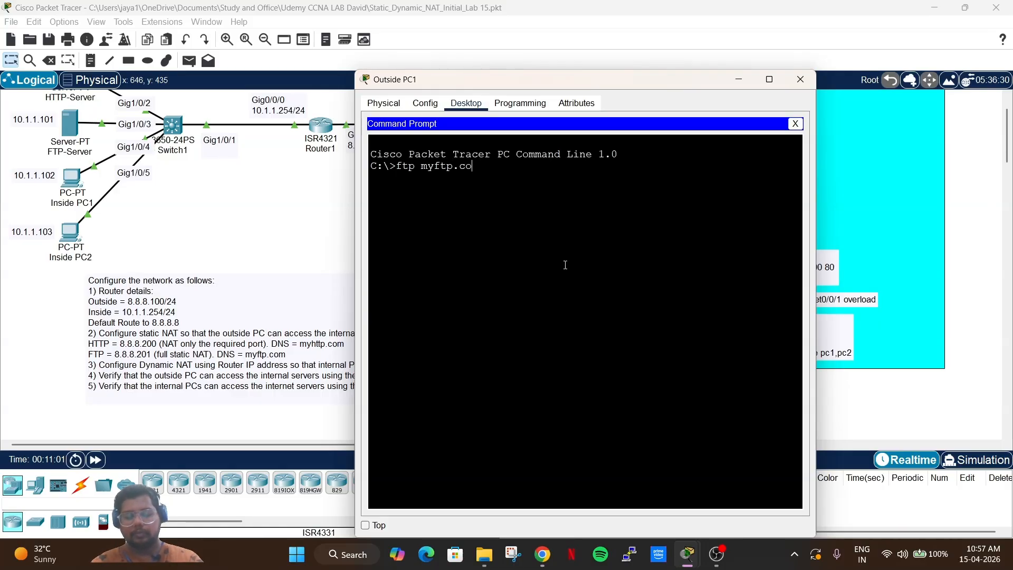
key(Return)
text(cisco)
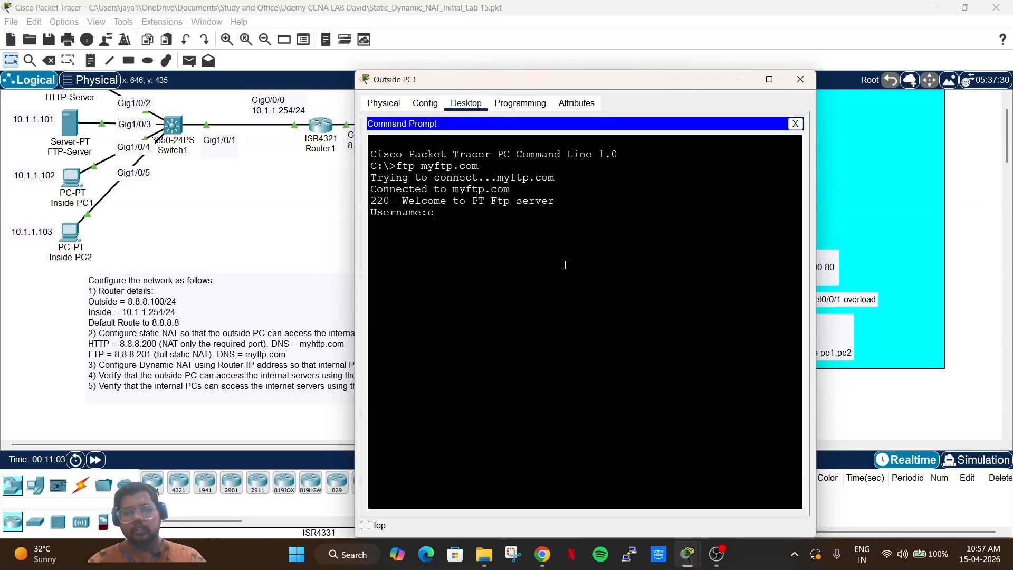
key(BackSpace)
key(BackSpace)
key(BackSpace)
key(BackSpace)
text(s)
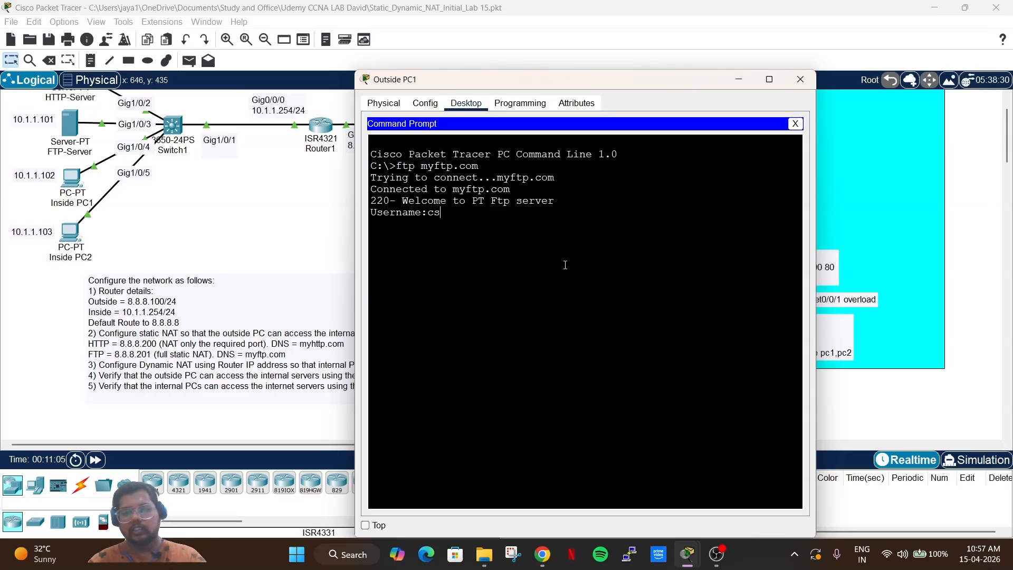
key(BackSpace)
text(isco)
key(Return)
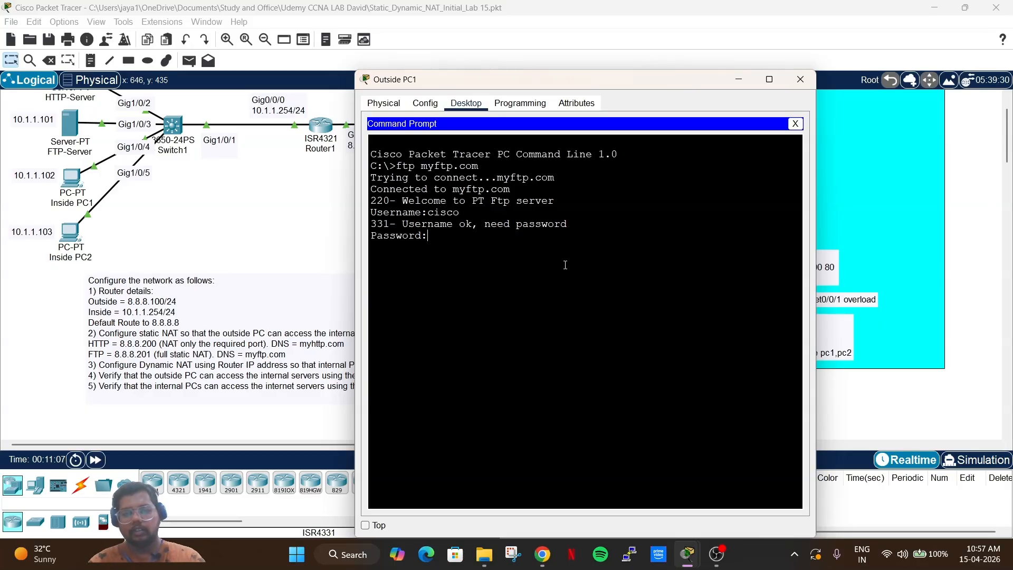
key(Return)
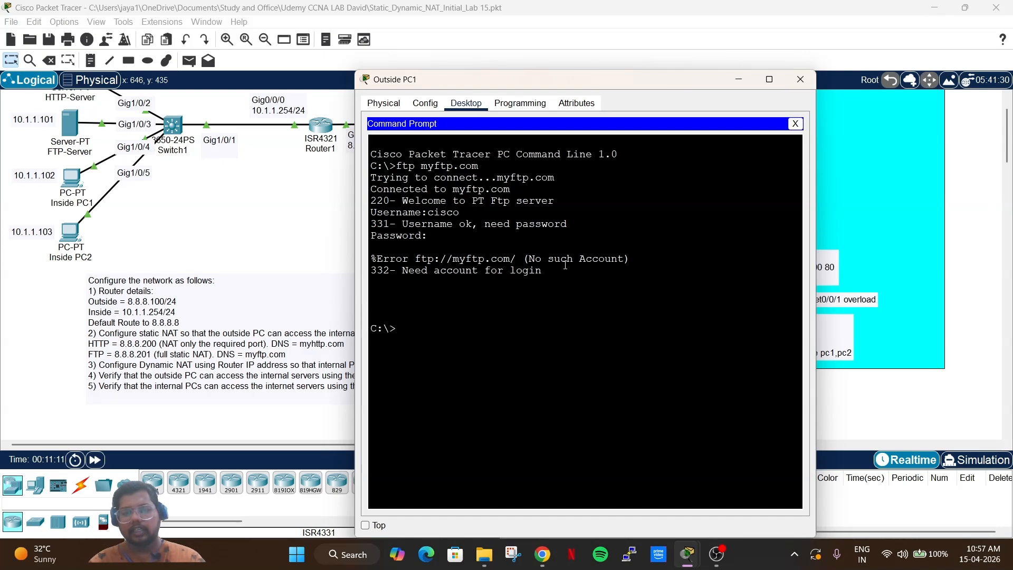
Reconnect with ftp myftp.com and log in with the FTP username and password.
text(ftp myftp.com)
key(Return)
text(c)
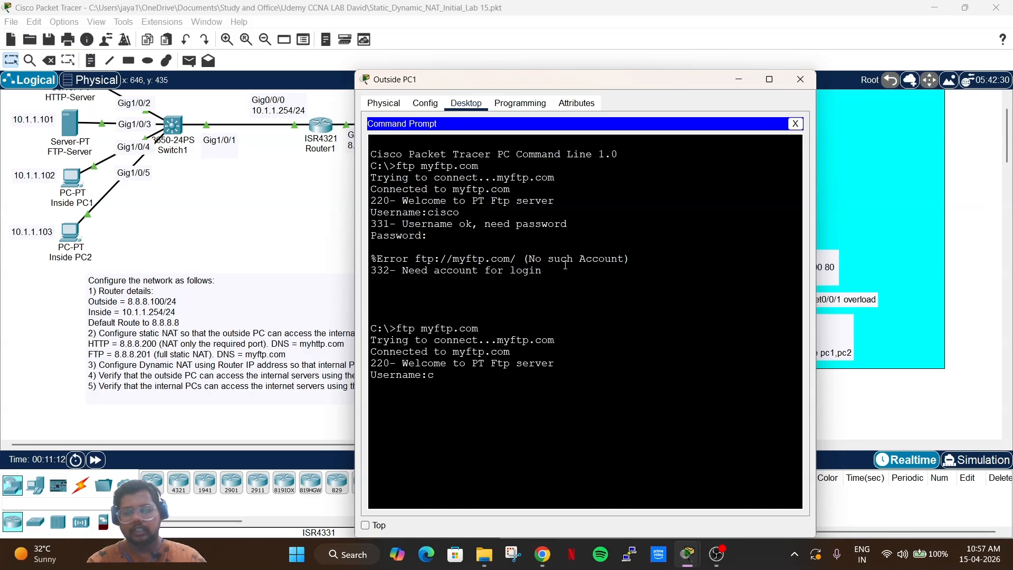
text(isco)
key(Return)
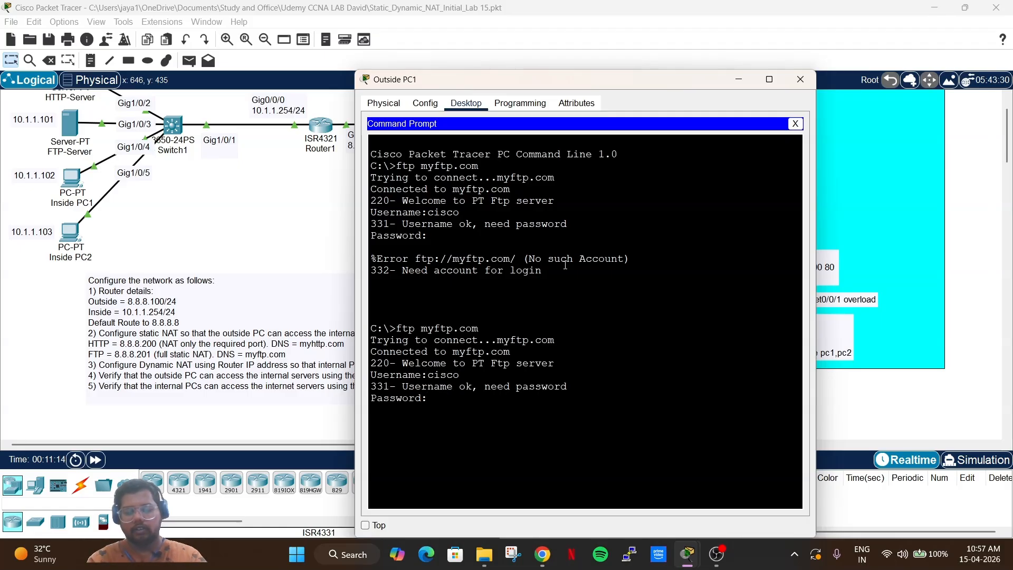
text(cisco)
key(Return)
List the server's /ftp directory of 33 image files with dir and scroll through it.
text(dir)
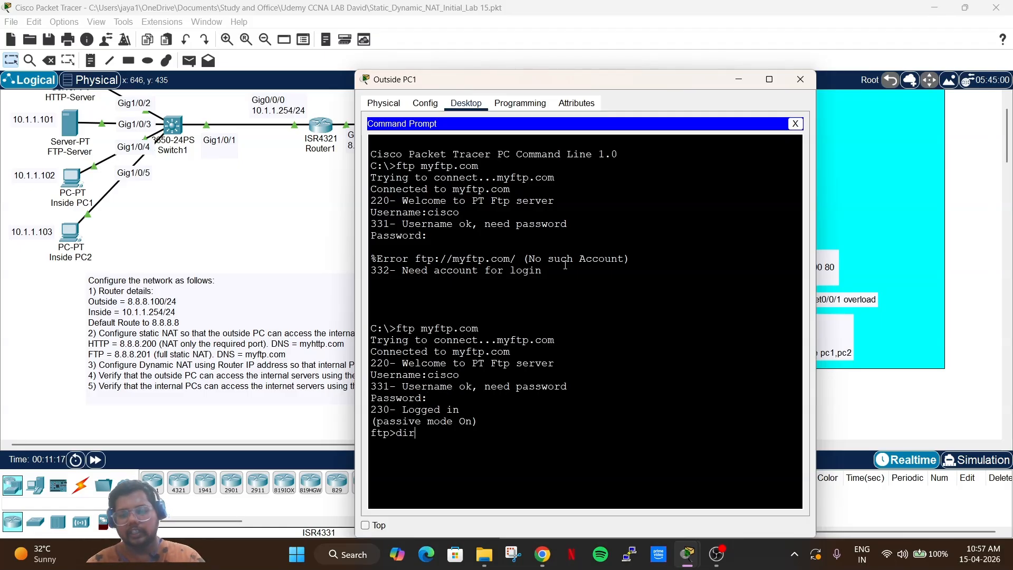
key(Return)
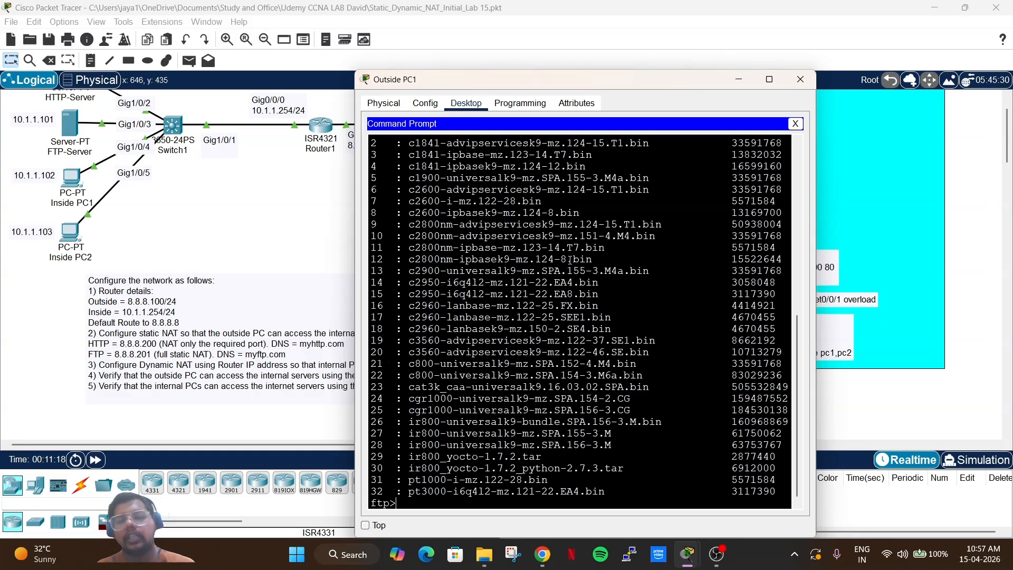
scroll(577, 243, up, 10)
scroll(577, 244, down, 10)
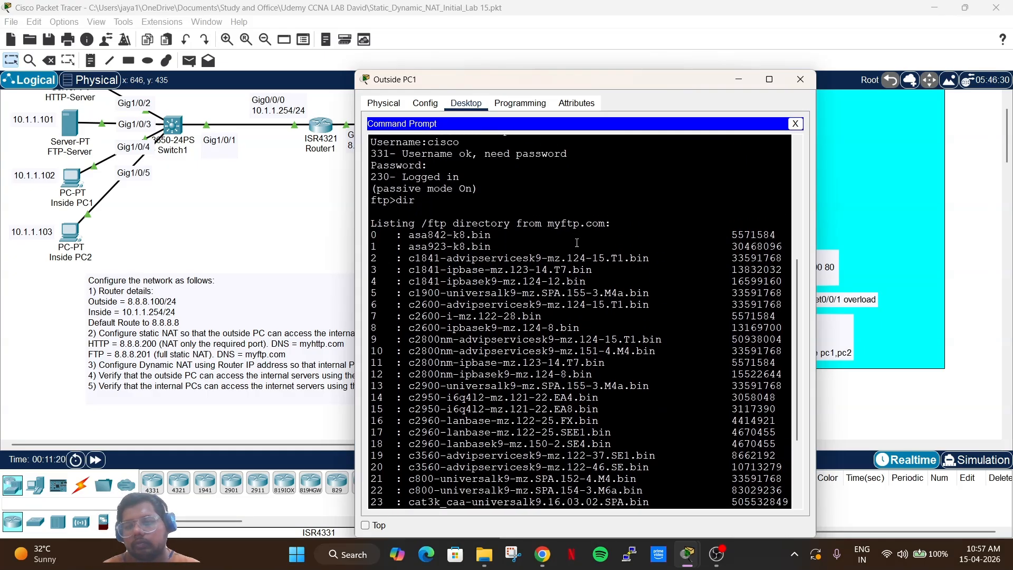
scroll(577, 243, up, 3)
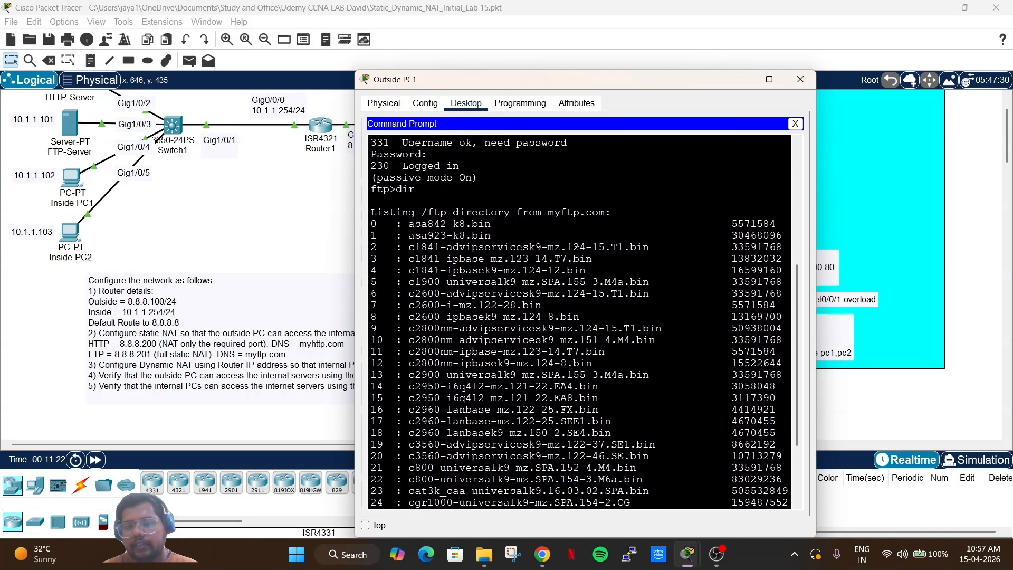
scroll(577, 244, down, 2)
scroll(577, 243, up, 3)
scroll(576, 243, down, 5)
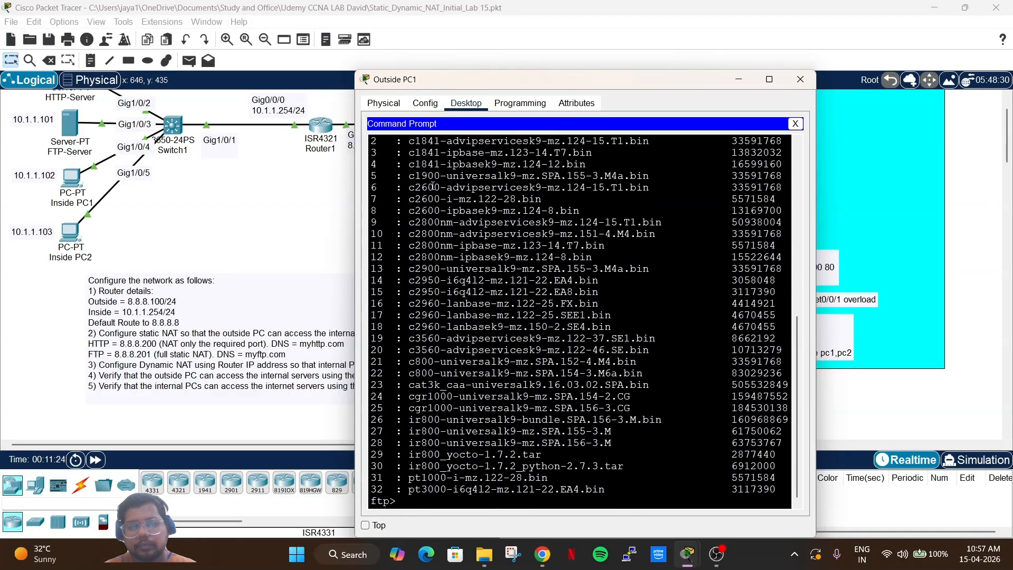
Refresh Router1's NAT table by recalling and rerunning show ip nat translations.
click(233, 137)
click(326, 121)
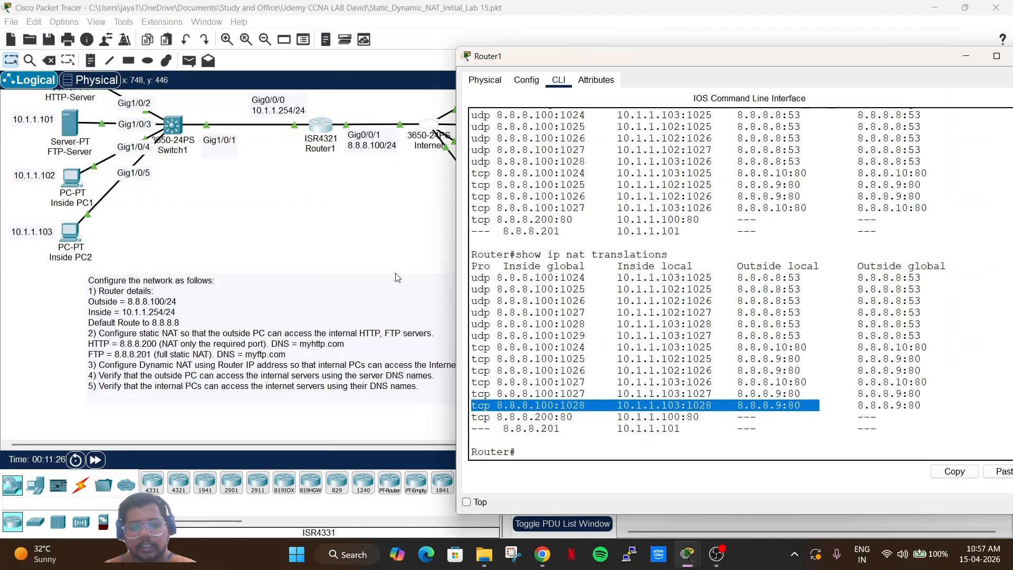
click(633, 303)
key(Up)
key(Return)
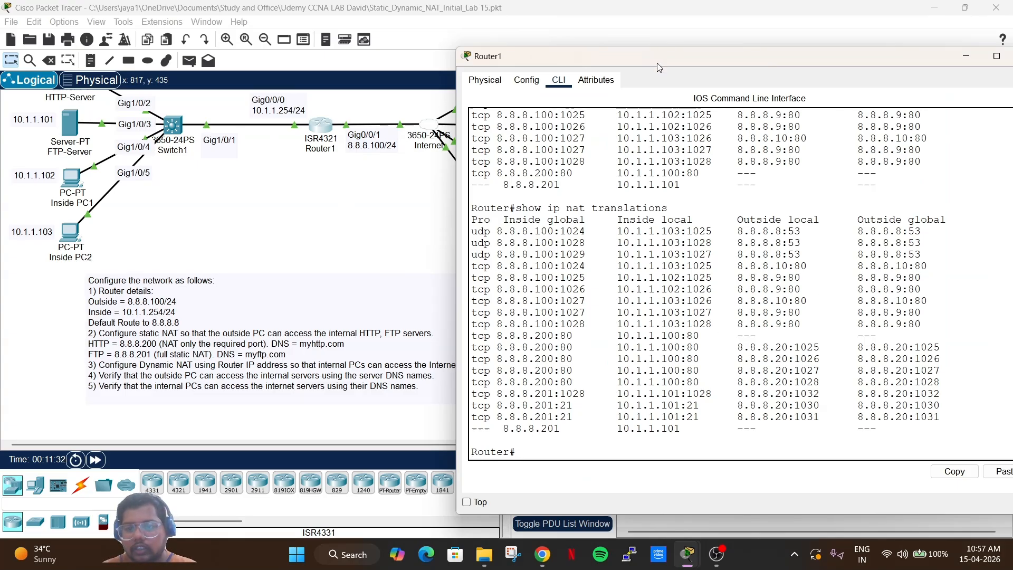
drag(657, 62, 672, 42)
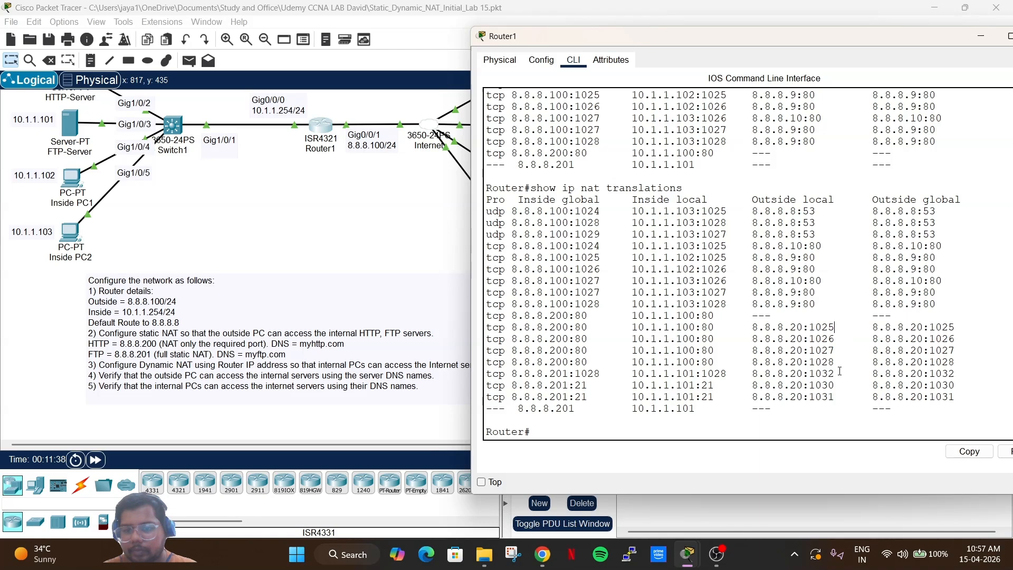
Highlight the FTP row mapping 8.8.8.201:21 to 10.1.1.101:21, then close Router1's window.
drag(848, 399, 499, 399)
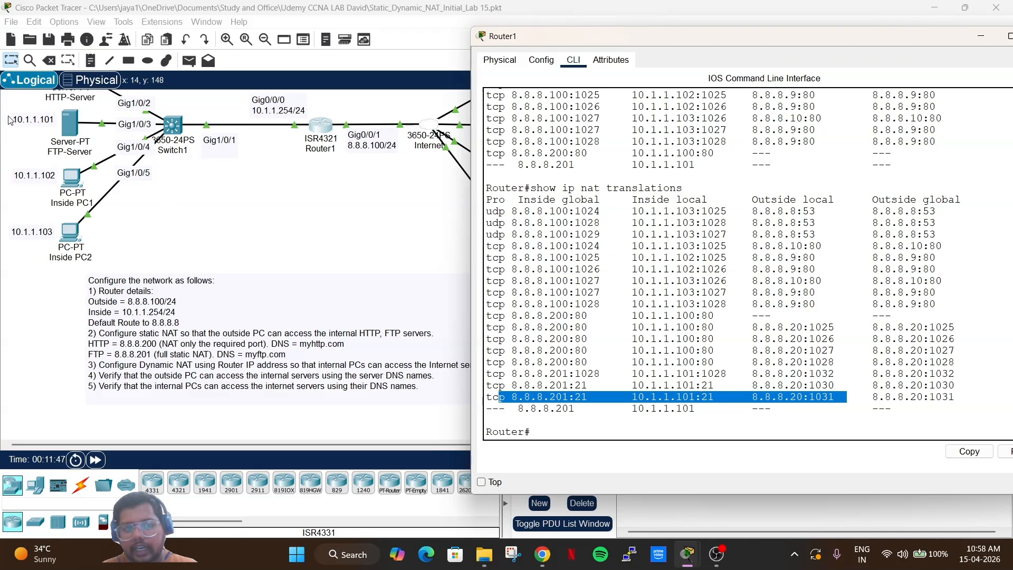
click(511, 395)
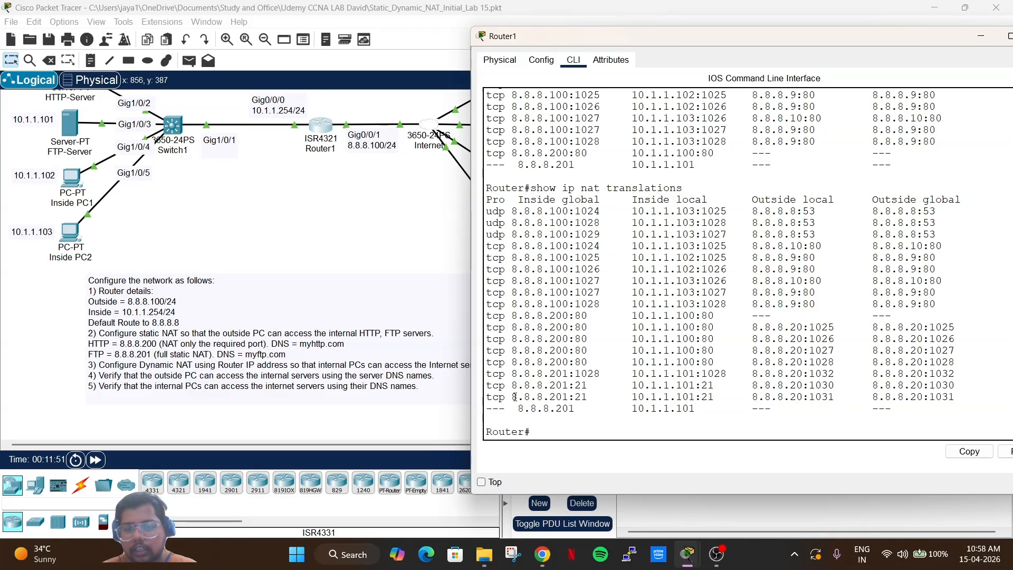
drag(512, 397, 577, 397)
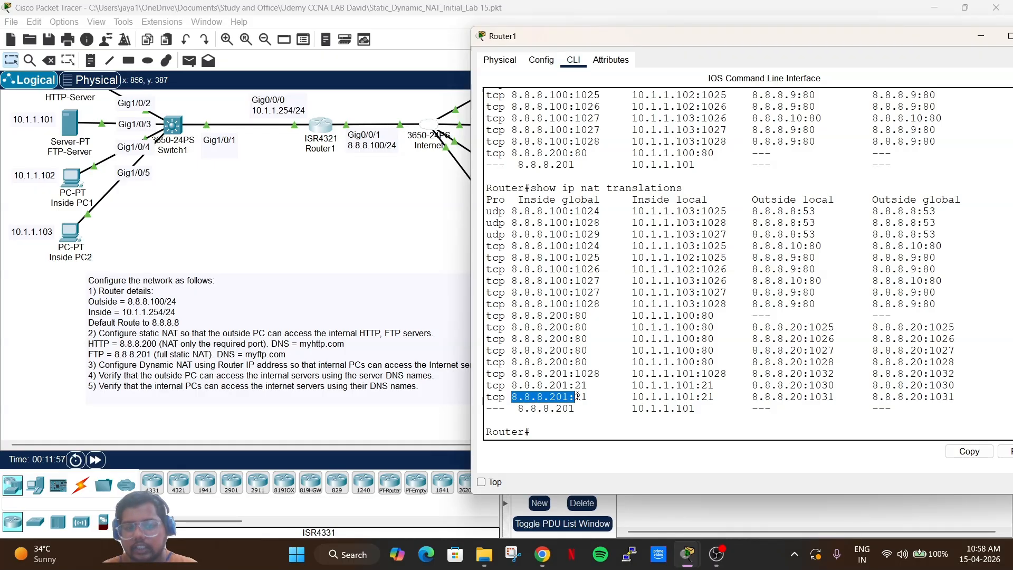
click(638, 407)
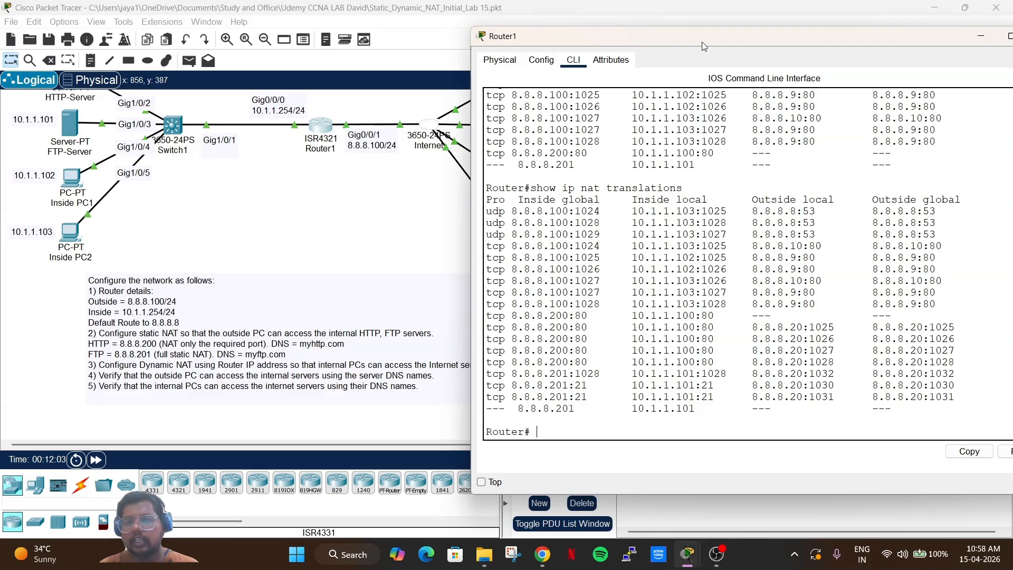
drag(702, 42, 553, 72)
click(896, 63)
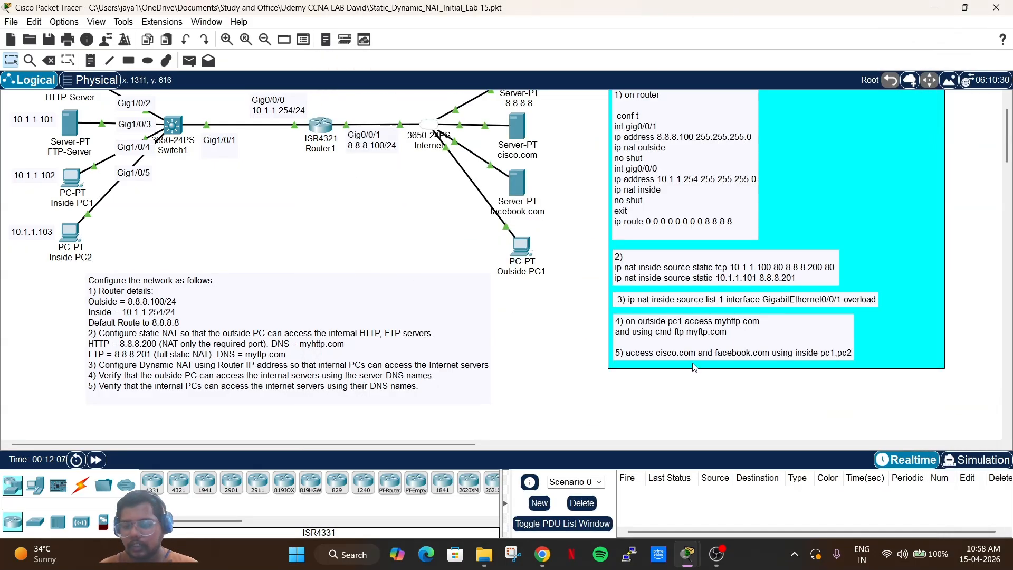
Switch to simulation mode and quit Outside PC1's FTP session to myftp.com.
click(986, 462)
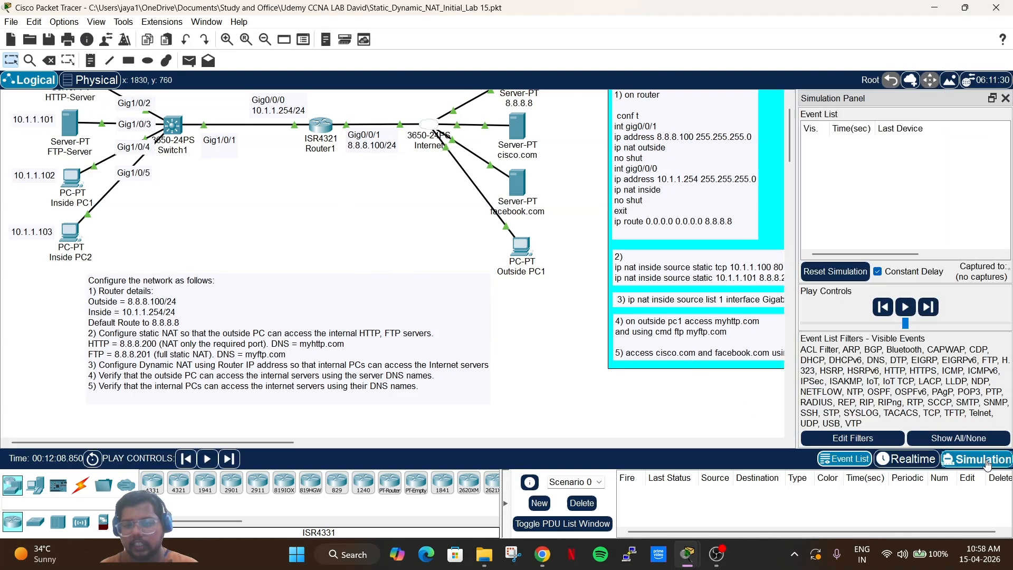
click(521, 243)
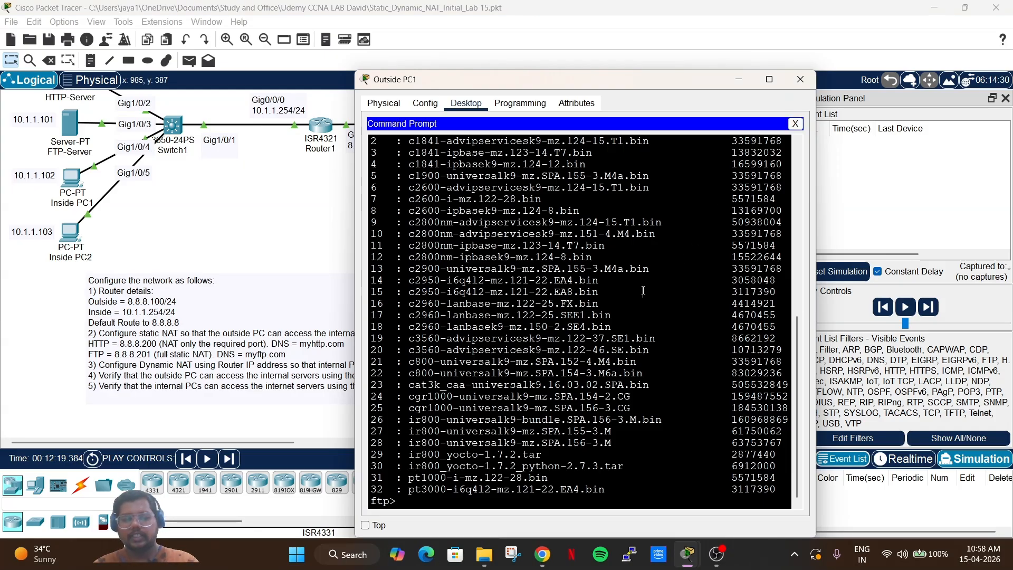
text(quit)
key(Return)
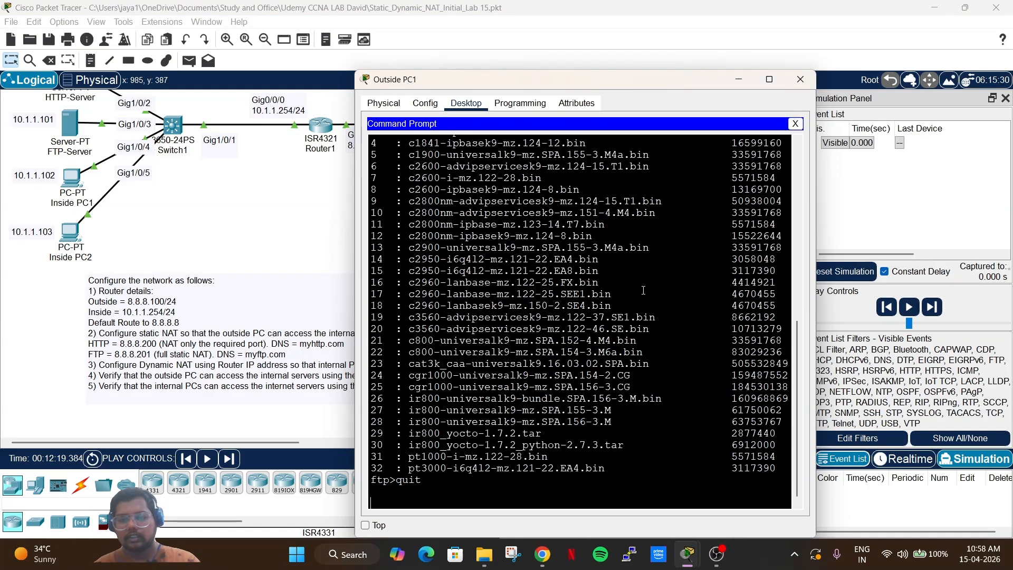
click(800, 79)
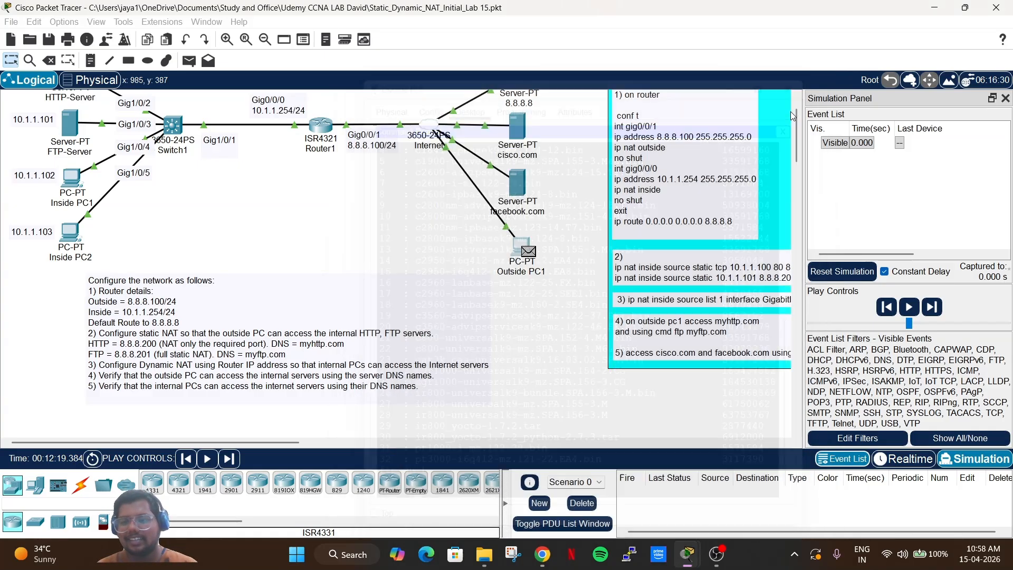
Reset the simulation and close Outside PC1's command prompt after discarding a half-typed telnet command.
click(842, 271)
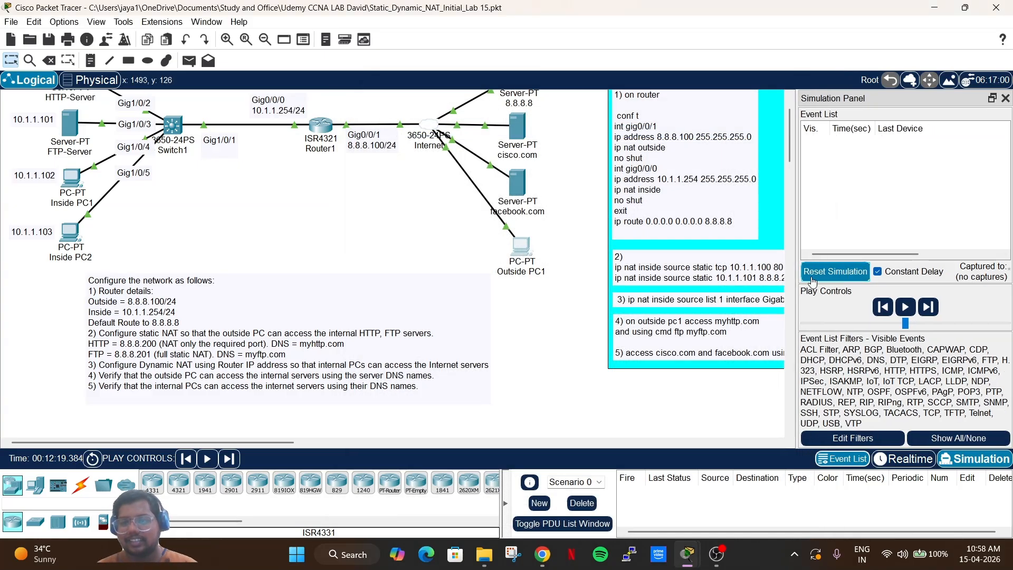
click(513, 263)
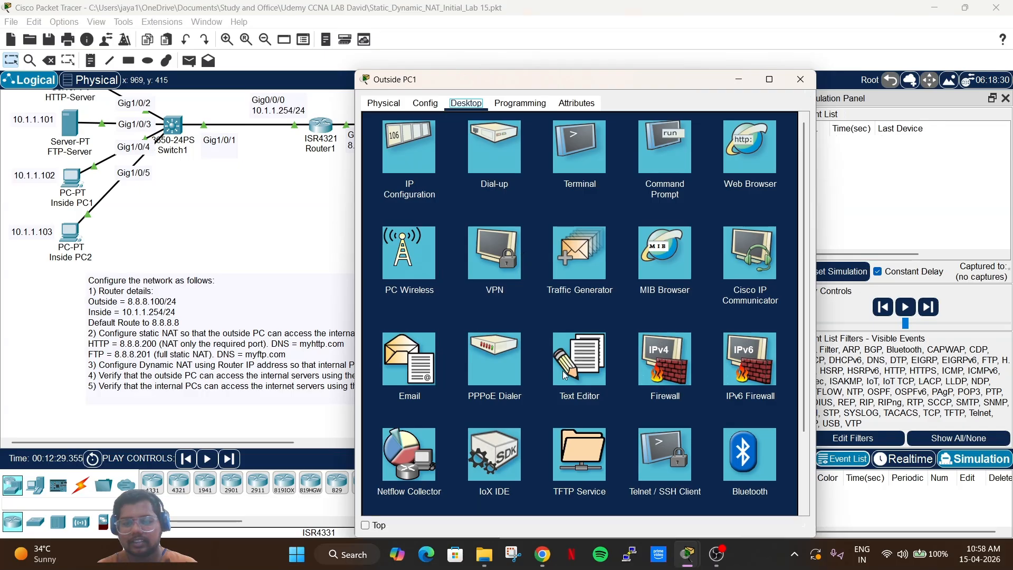
click(652, 156)
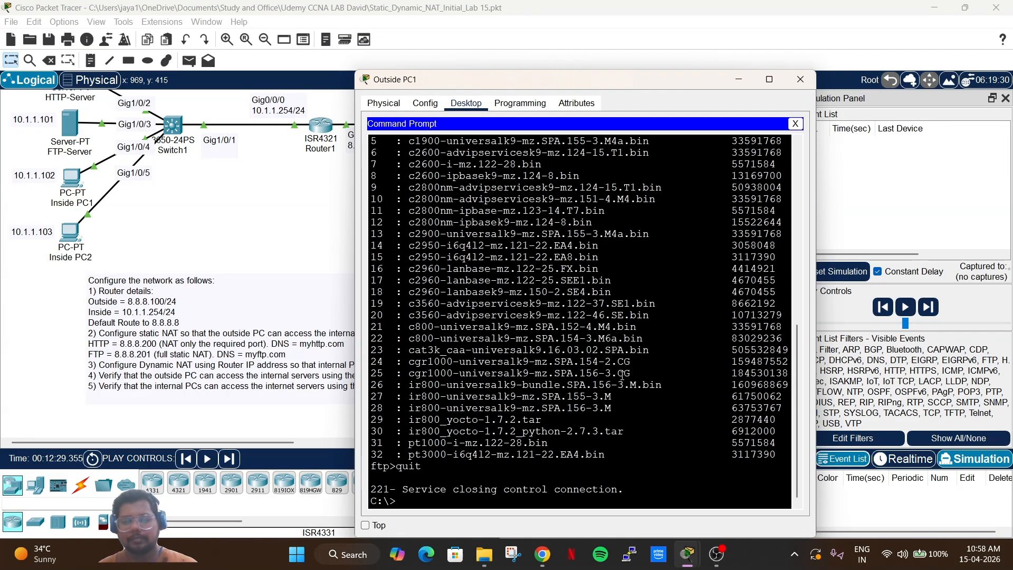
text(telnet)
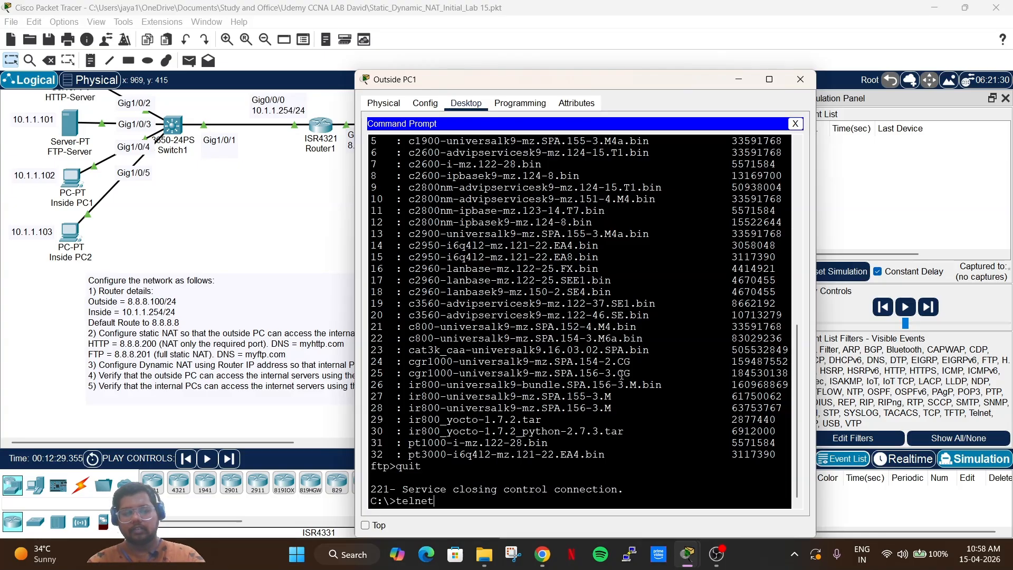
key(BackSpace)
key(BackSpace)
key(BackSpace)
key(BackSpace)
key(BackSpace)
key(BackSpace)
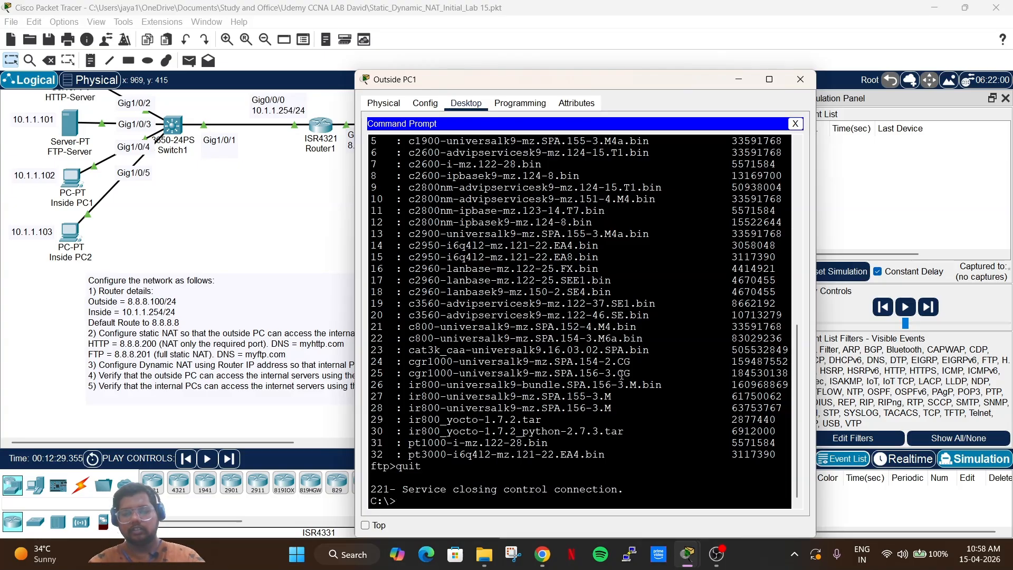
click(795, 124)
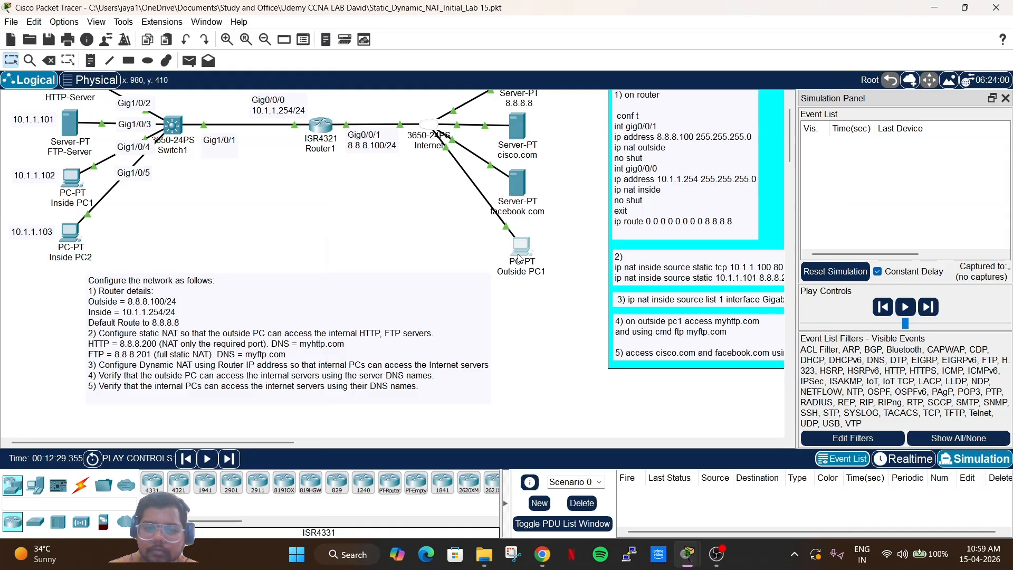
Browse Outside PC1 to myhttp.com and open the DNS query PDU waiting at Outside PC1.
click(521, 252)
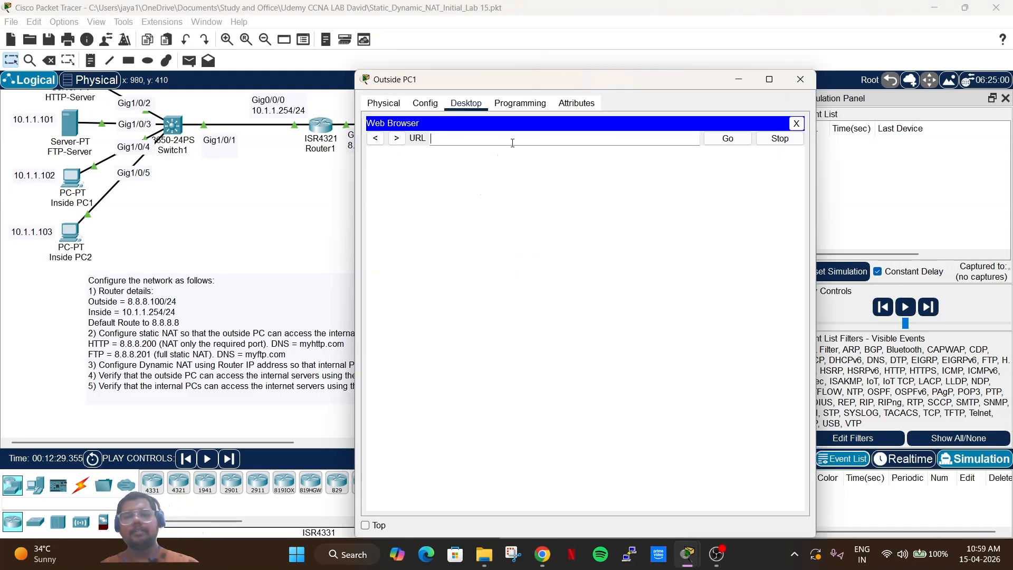
text(myhttp)
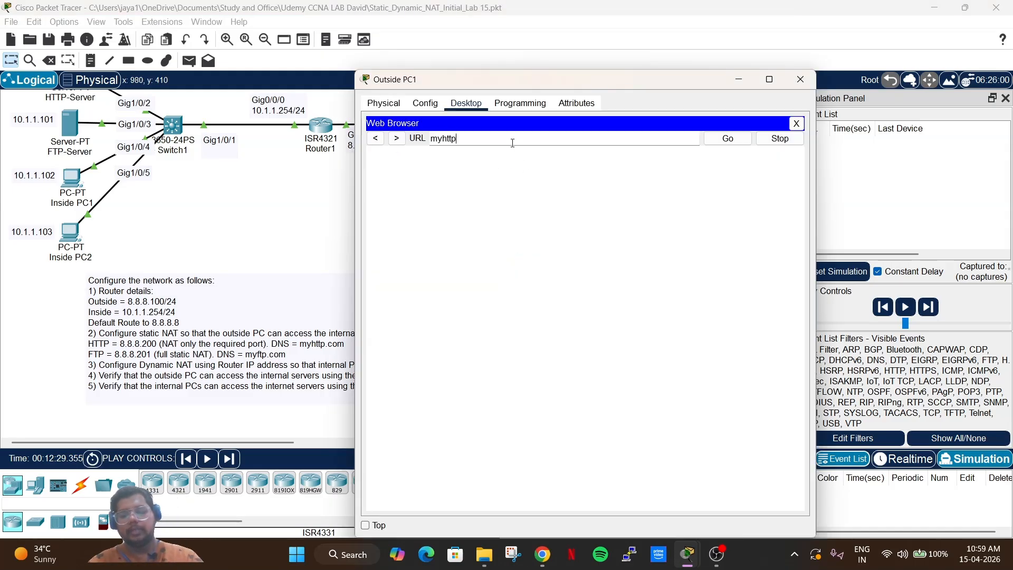
text(.com)
key(Return)
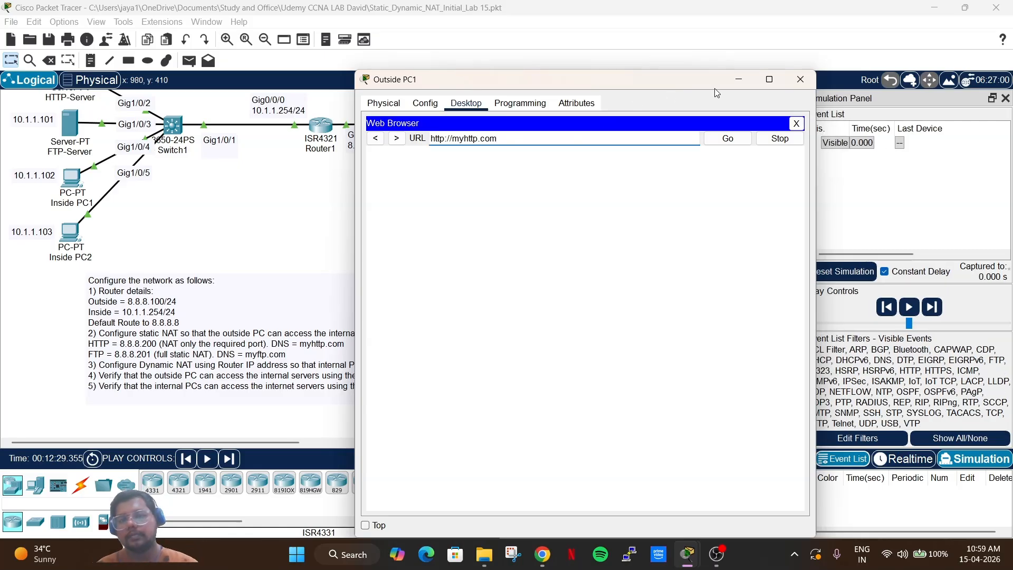
click(738, 80)
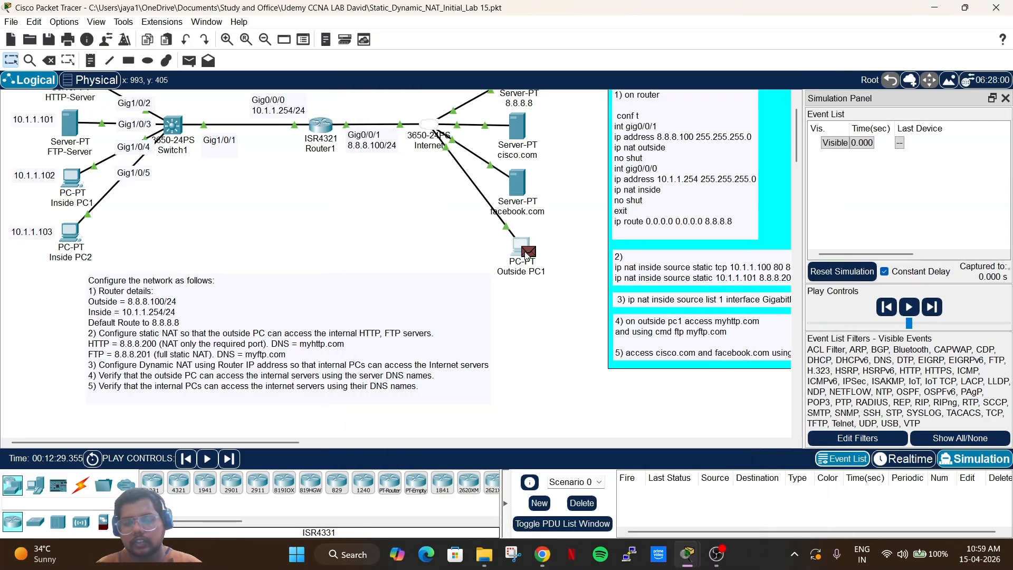
click(526, 252)
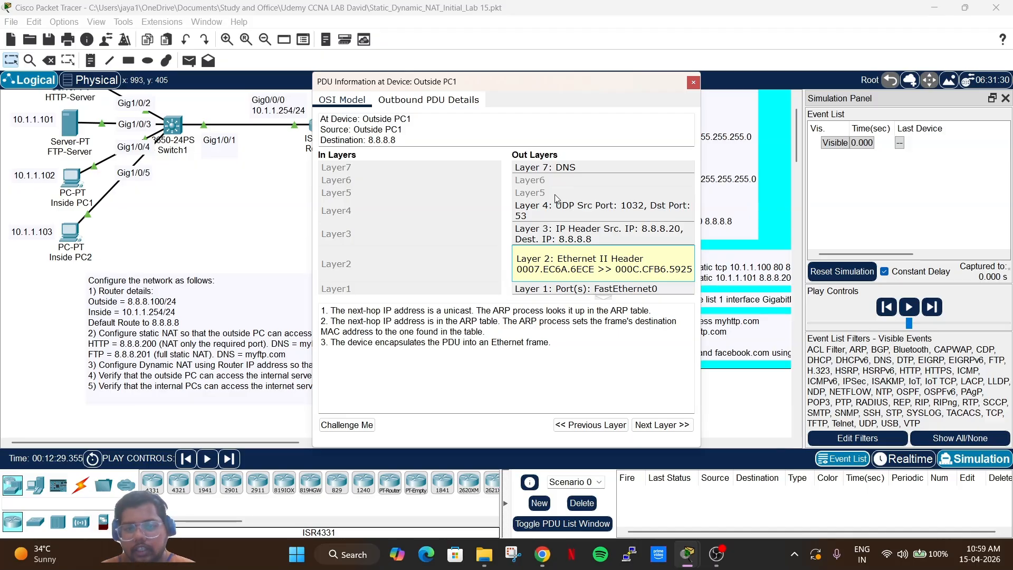
Review the outbound DNS query's details for the name myhttp.com, then close them.
click(427, 101)
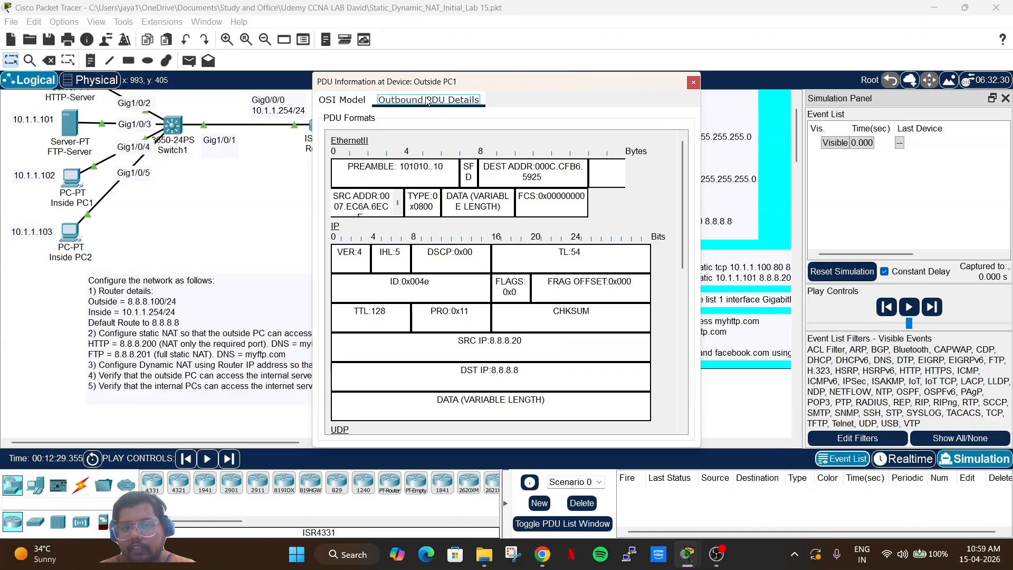
scroll(527, 237, down, 4)
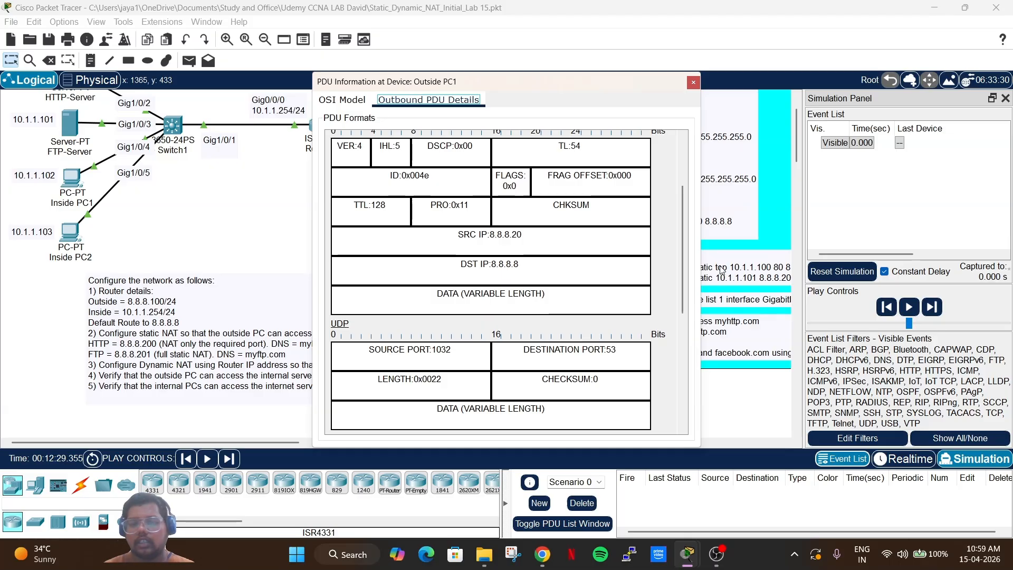
drag(700, 255, 805, 258)
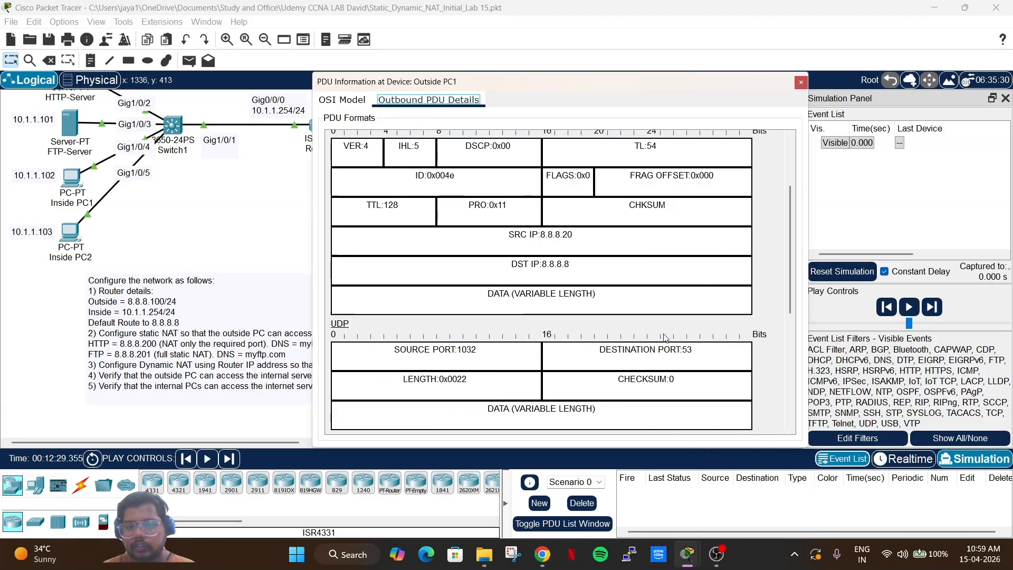
scroll(664, 338, down, 8)
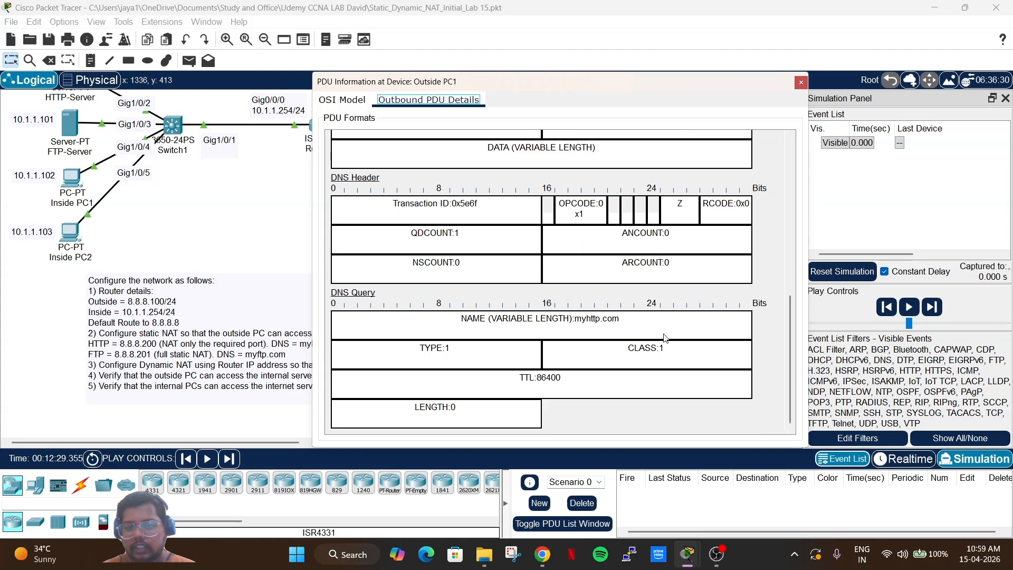
drag(623, 318, 550, 313)
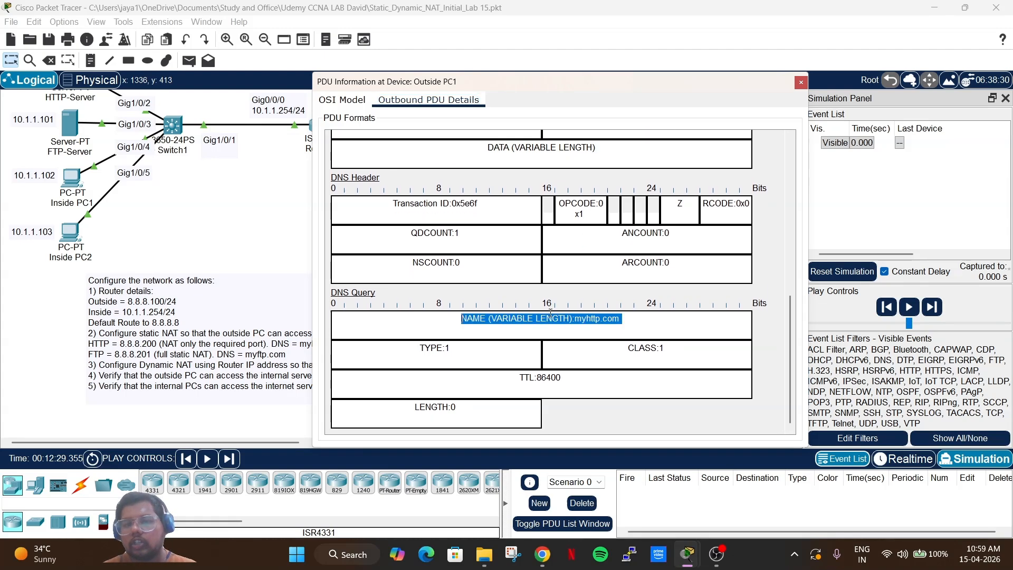
click(801, 83)
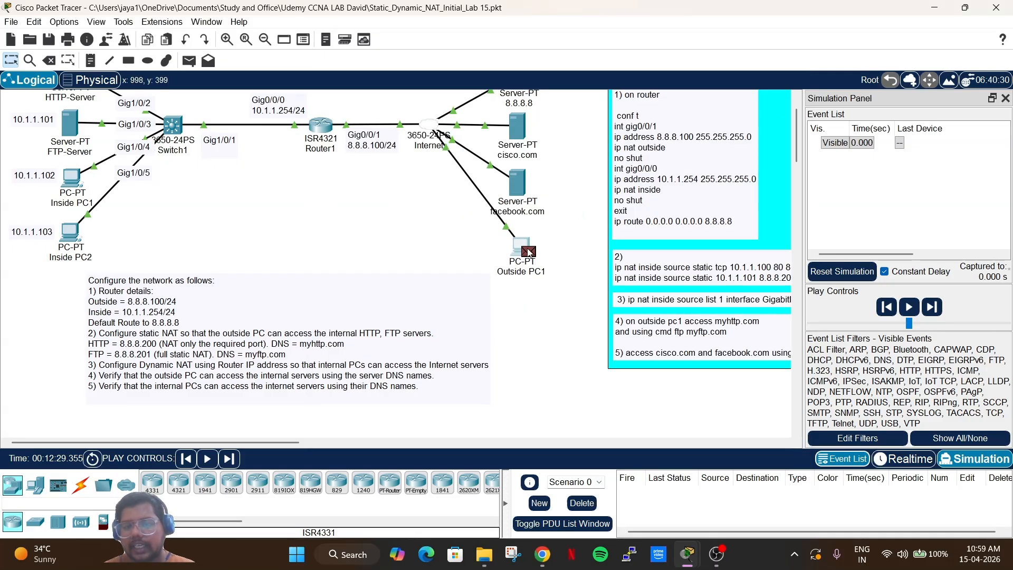
Reopen the query at Outside PC1 and step through its Ethernet, IP, UDP and DNS layers.
click(529, 252)
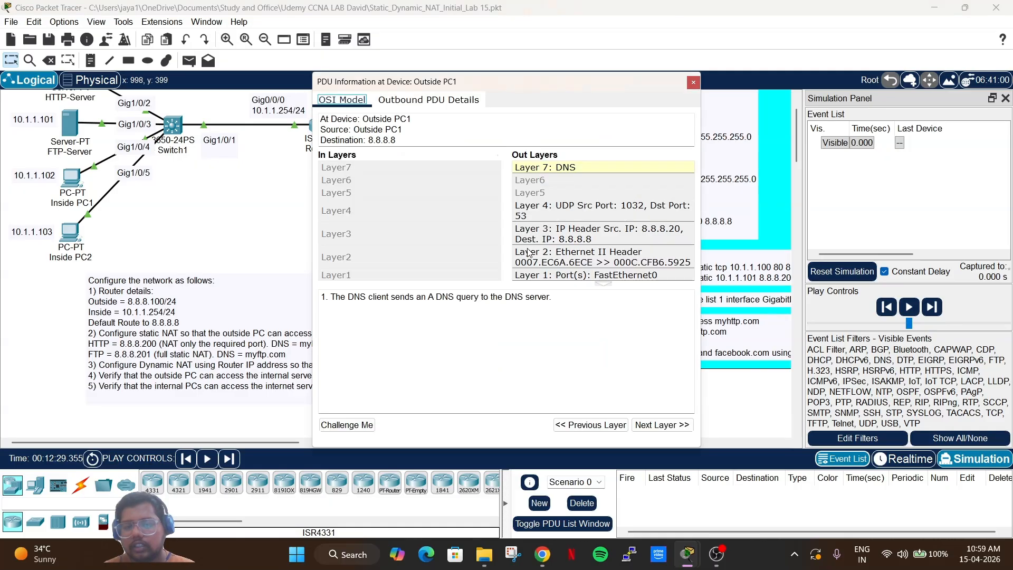
click(529, 252)
click(587, 424)
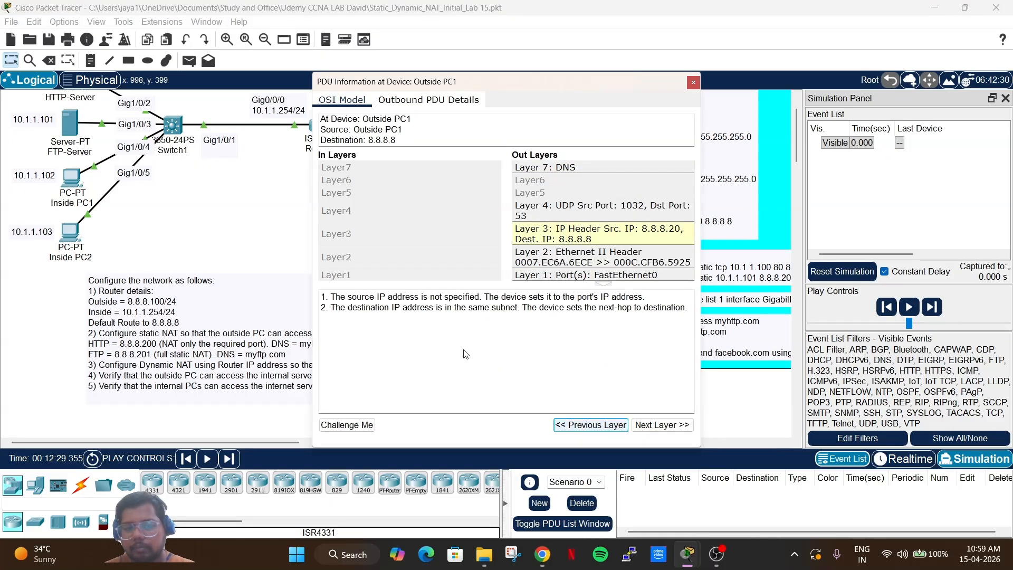
click(583, 427)
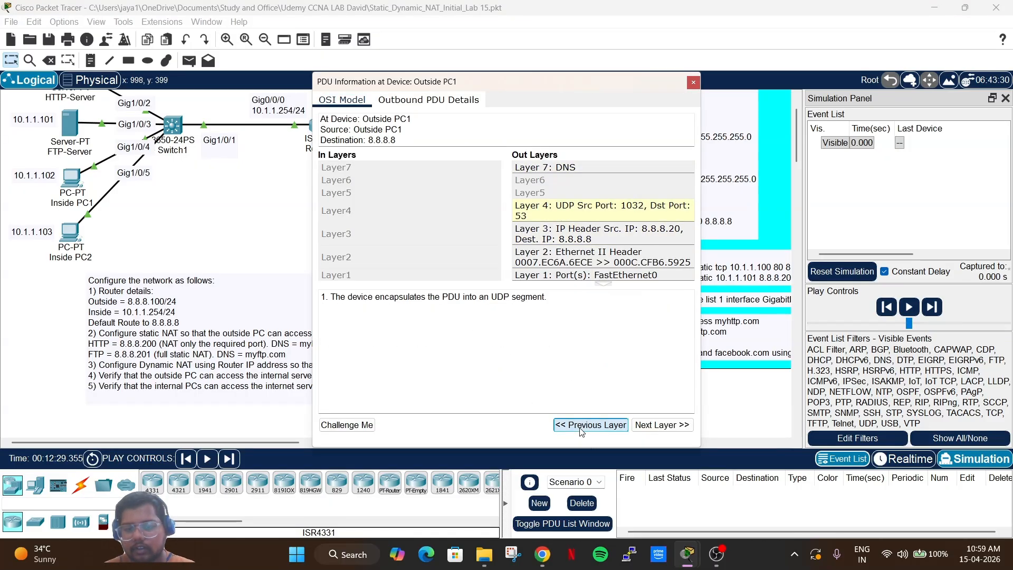
click(581, 429)
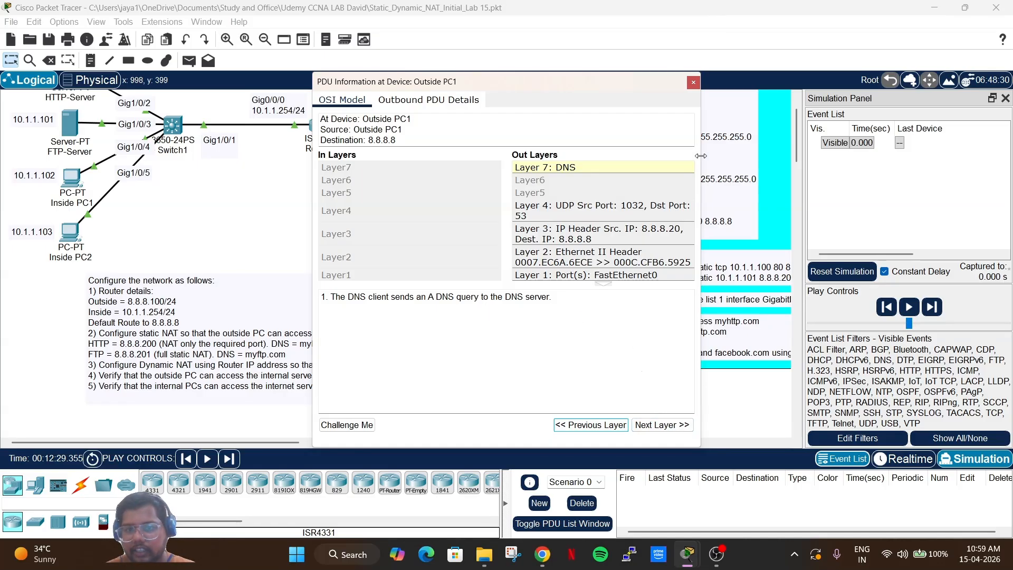
drag(613, 81, 654, 207)
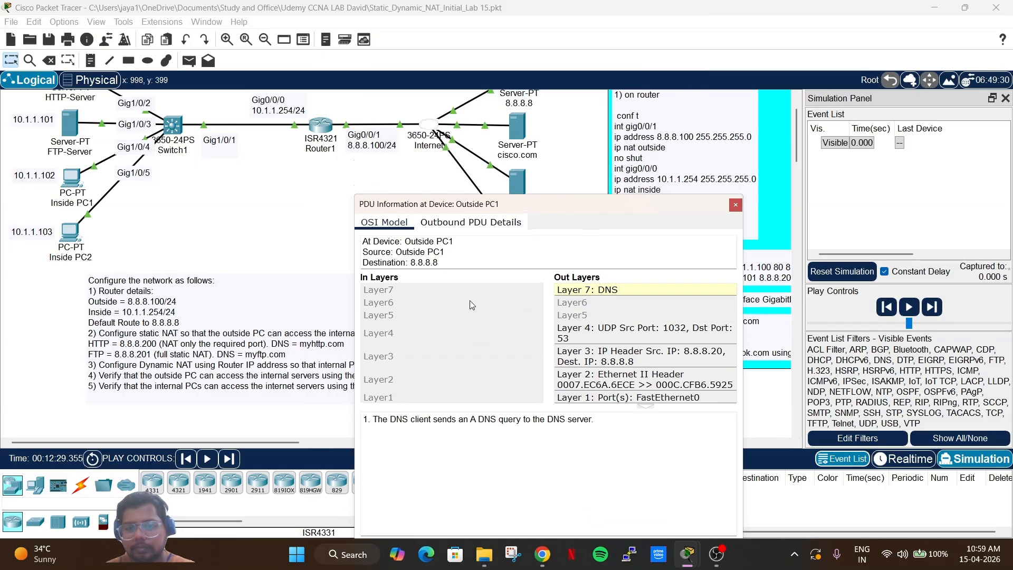
click(735, 206)
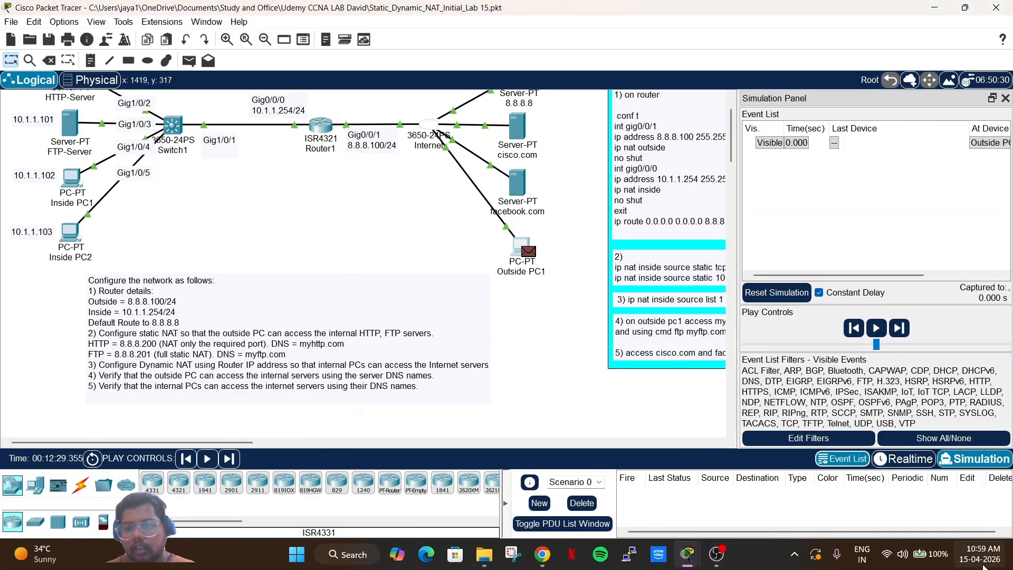
Advance the simulation three steps until 8.8.8.8's DNS reply reaches the Internet switch.
click(896, 329)
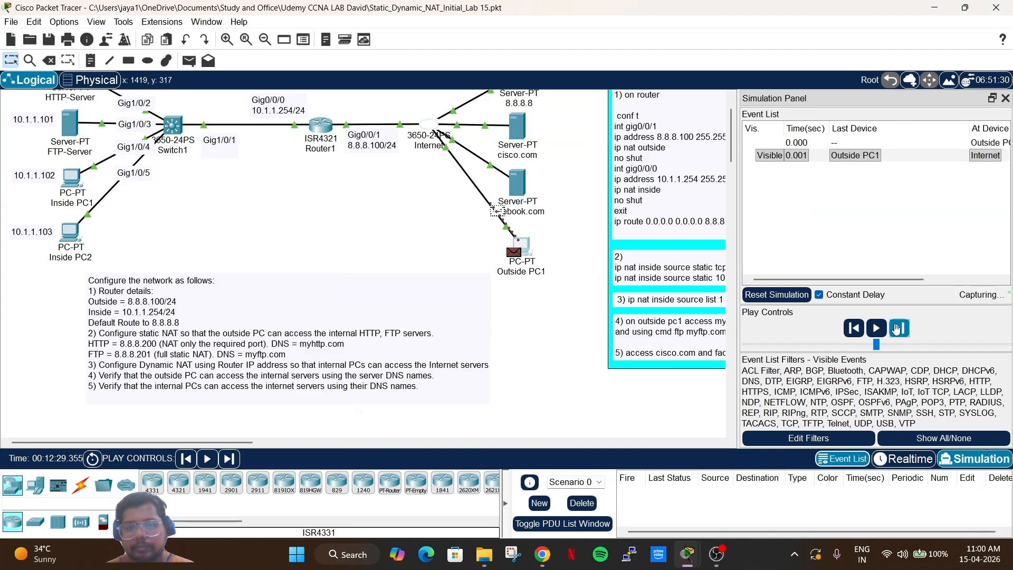
click(895, 329)
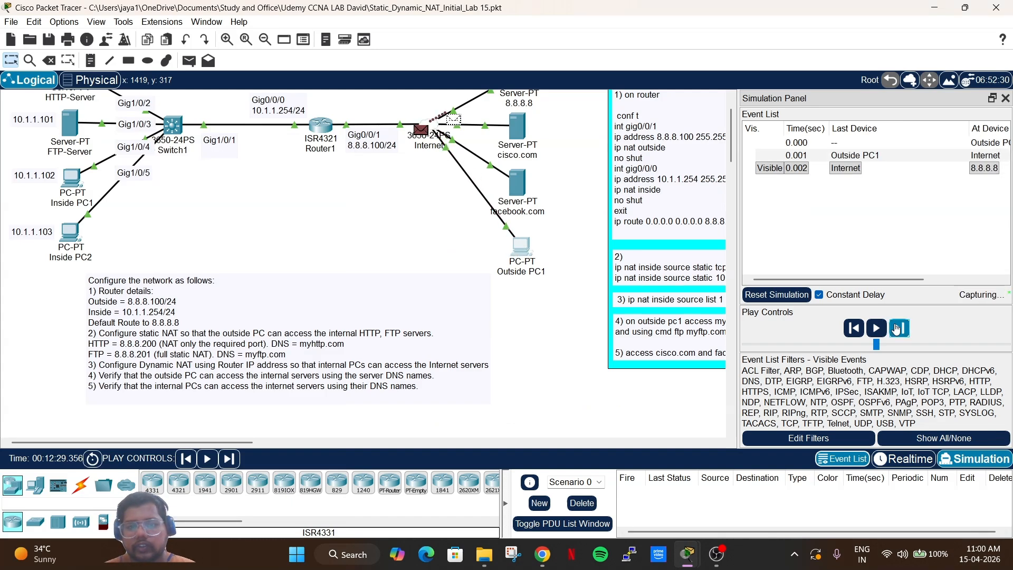
scroll(547, 273, up, 1)
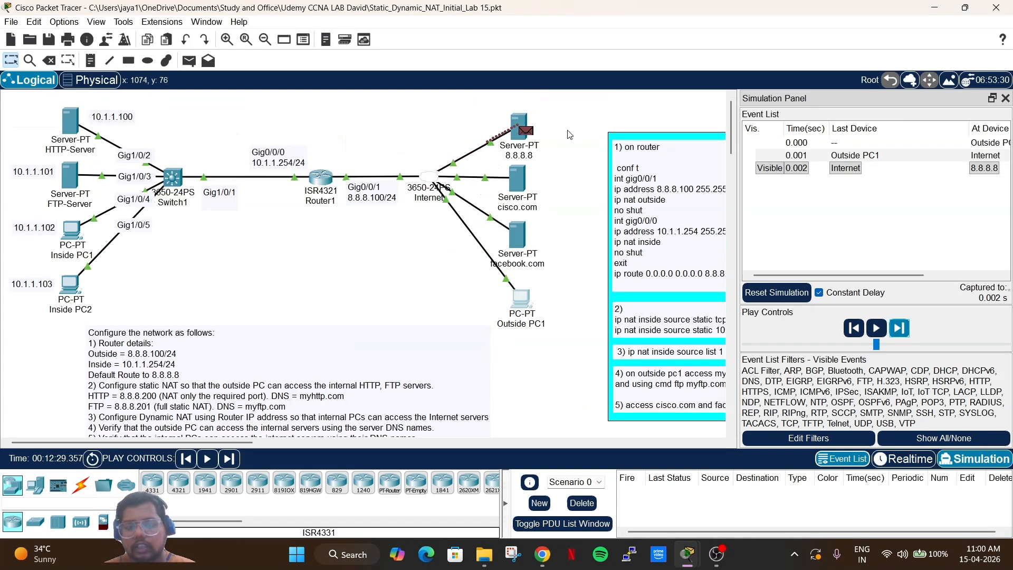
click(897, 335)
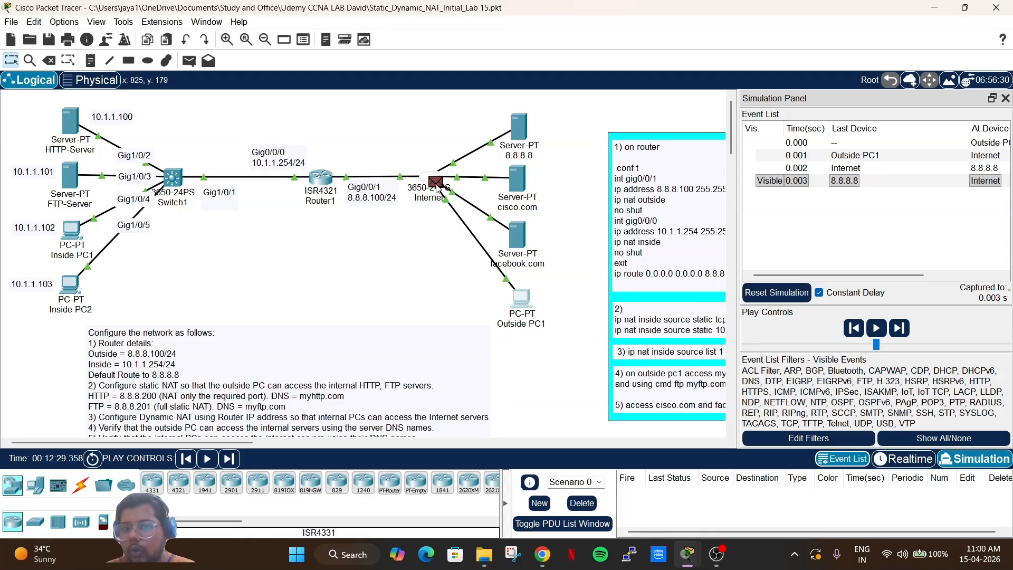
Open the DNS reply at Internet and confirm it travels from 8.8.8.8 to 8.8.8.20.
click(436, 185)
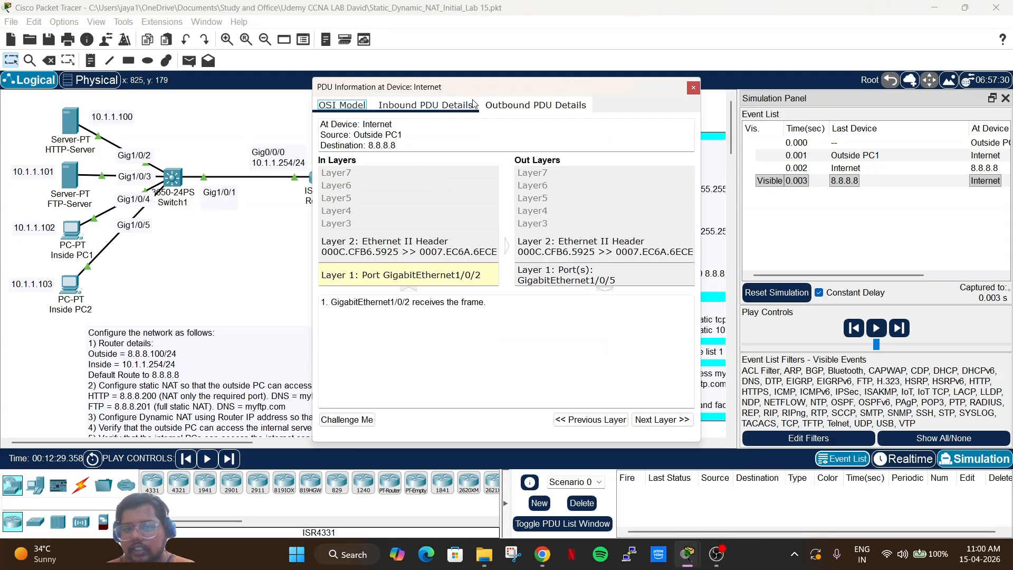
click(532, 109)
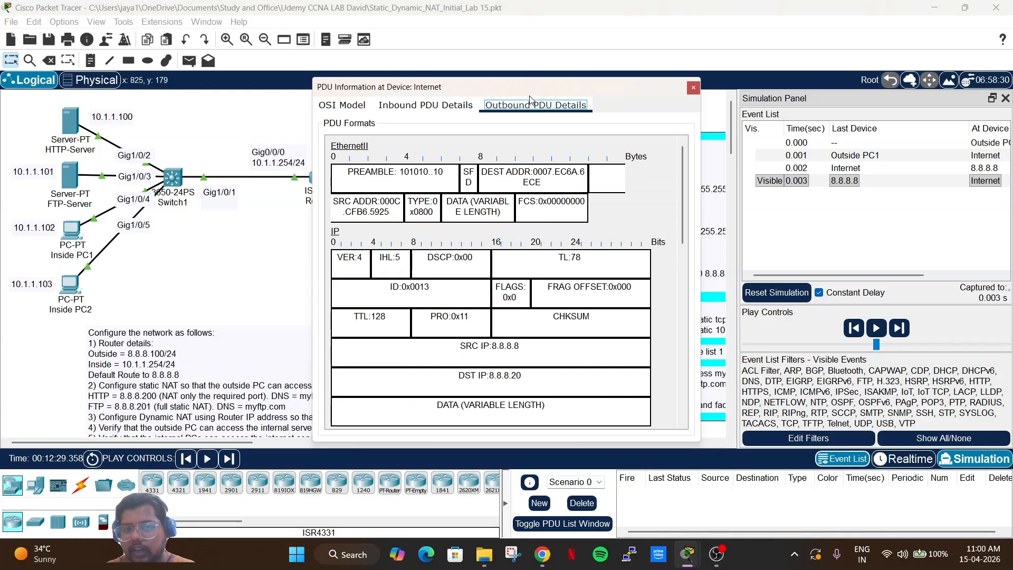
scroll(528, 280, down, 2)
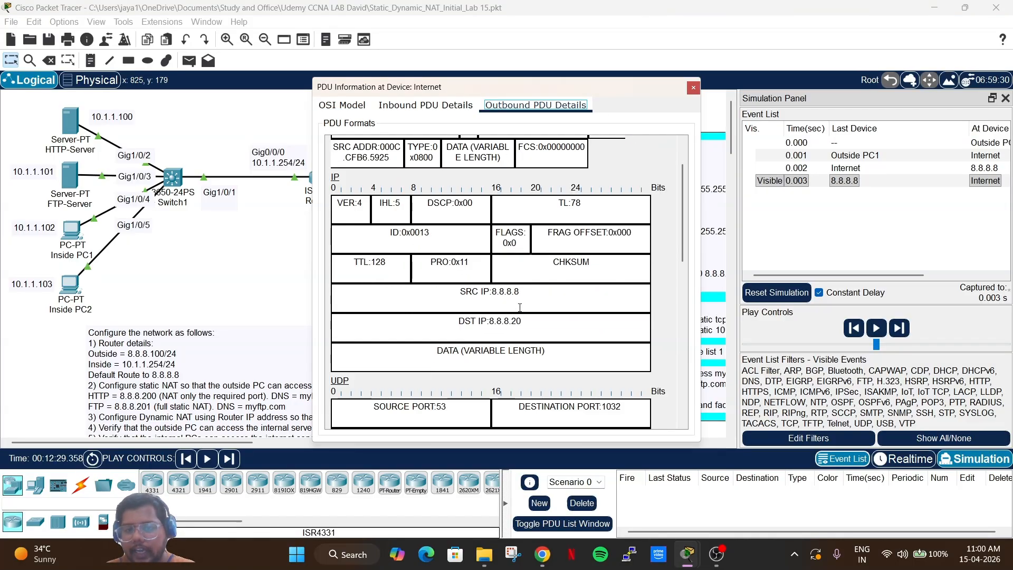
drag(520, 308, 470, 298)
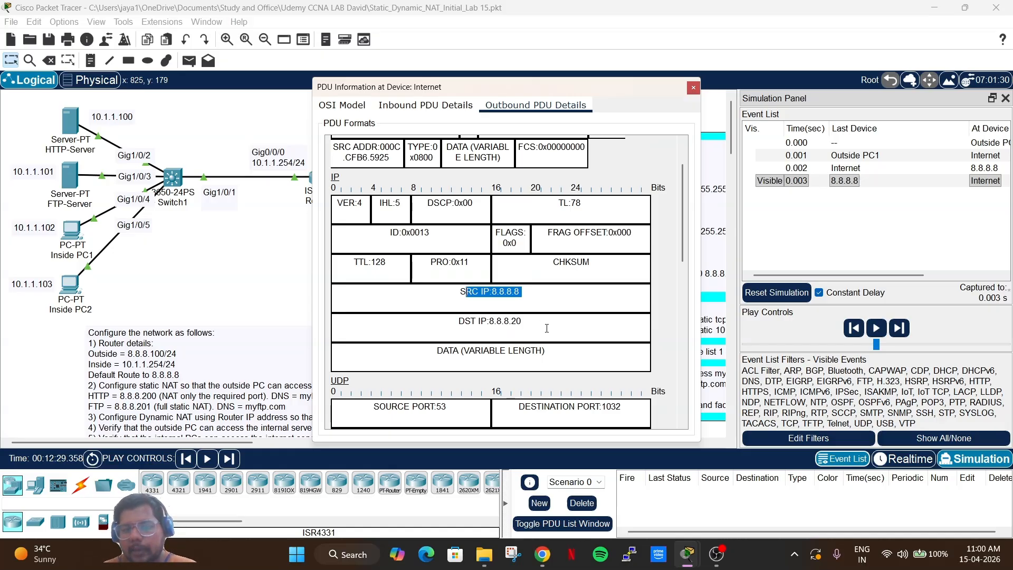
drag(525, 323, 474, 315)
scroll(475, 314, down, 3)
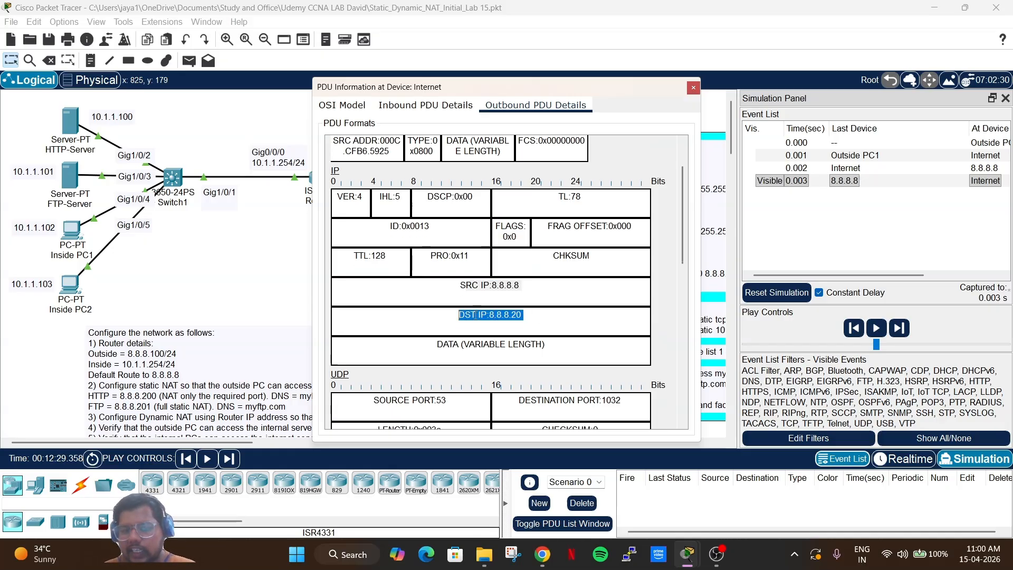
click(697, 278)
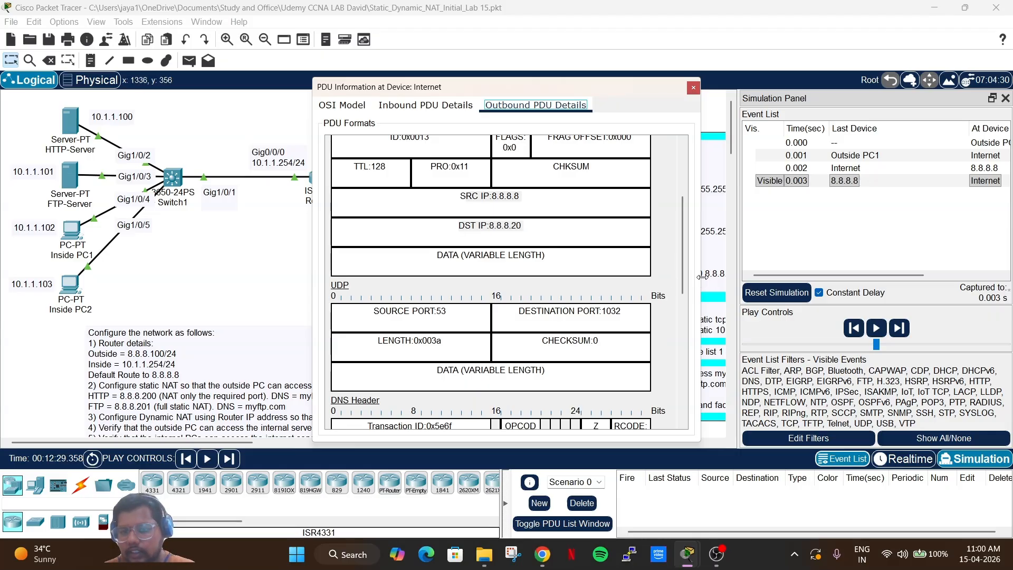
Find the DNS answer showing myhttp.com resolves to 8.8.8.200, then close the details.
drag(701, 280, 827, 267)
scroll(603, 302, down, 3)
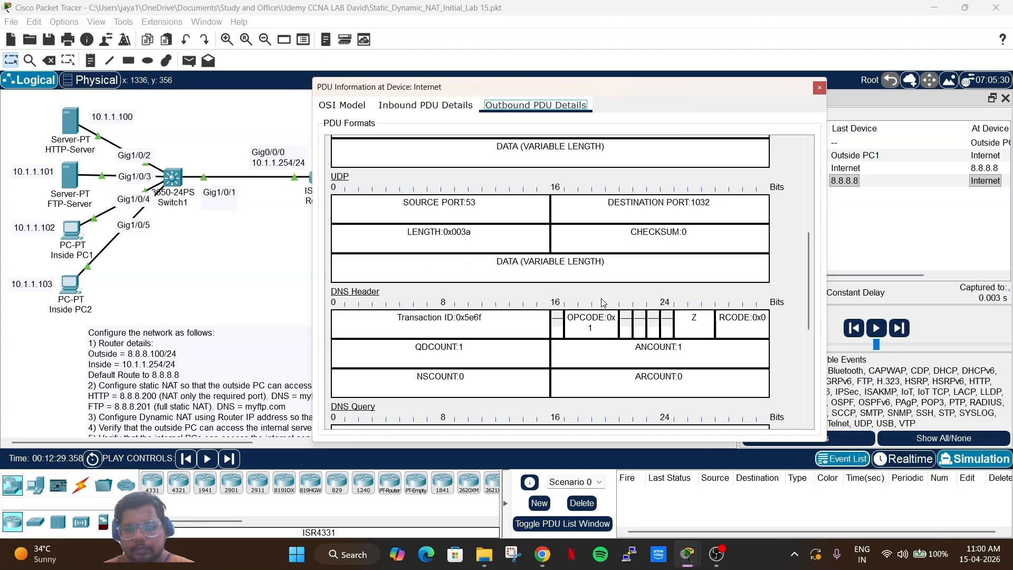
scroll(603, 302, down, 4)
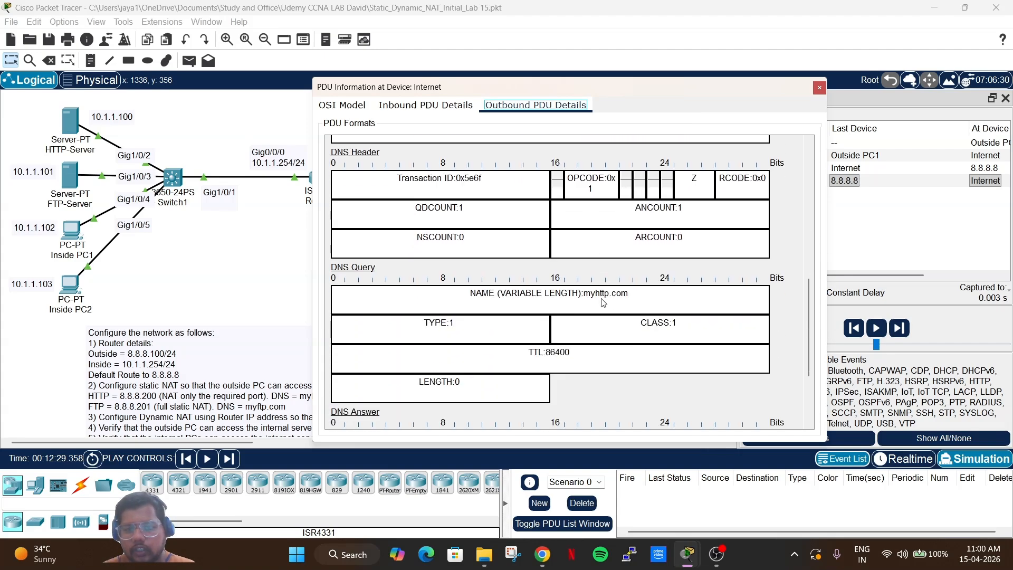
click(636, 289)
scroll(556, 287, down, 4)
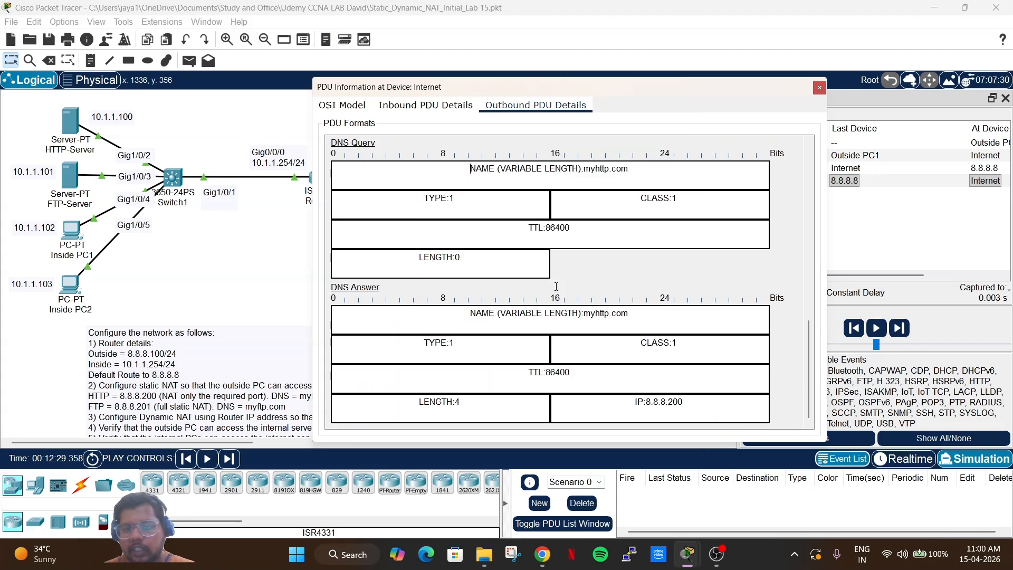
drag(688, 404, 639, 403)
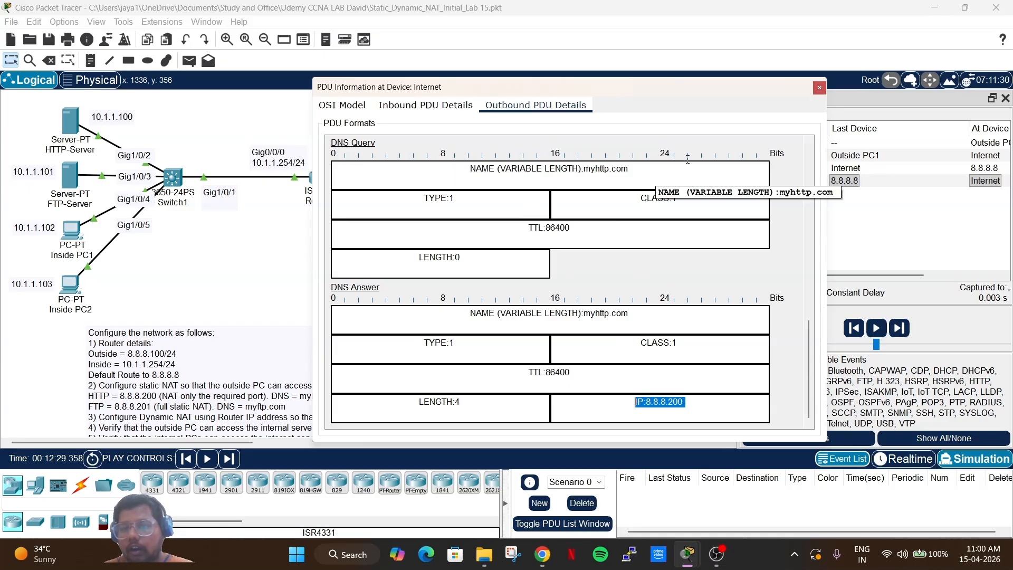
click(820, 89)
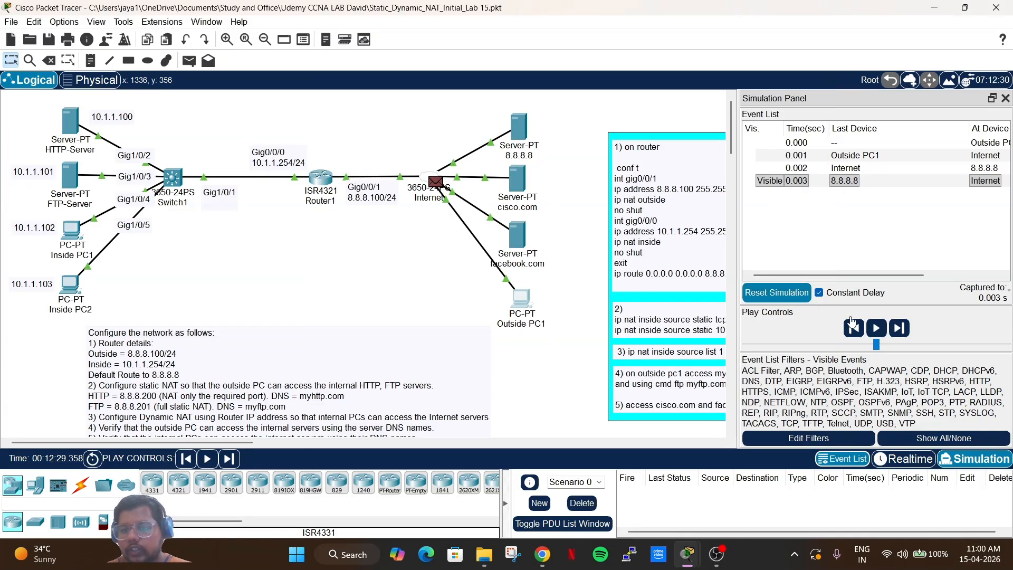
Forward the HTTP request to 8.8.8.200 port 80 through the Internet to Router1 at 0.006 s.
click(898, 330)
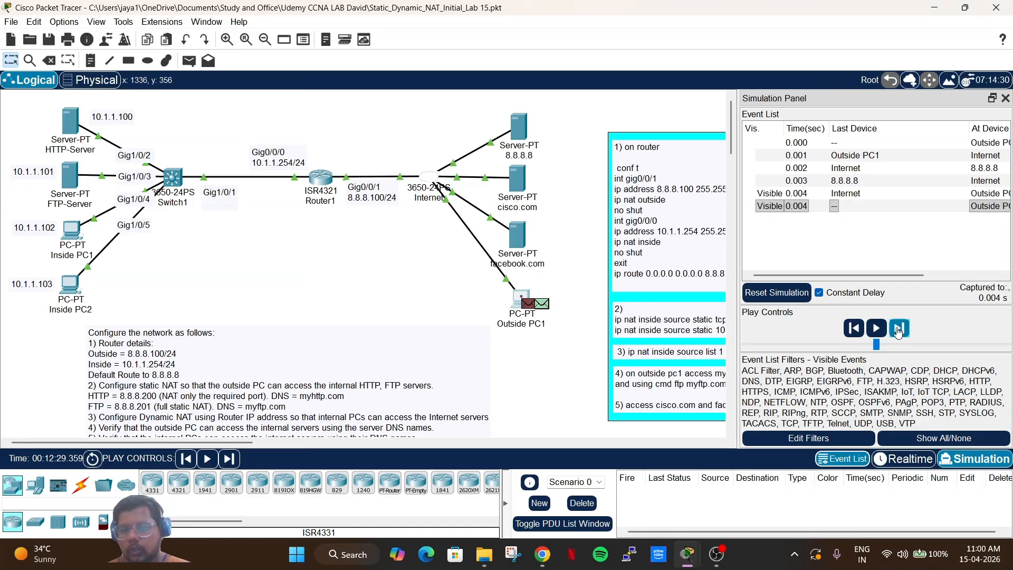
click(540, 307)
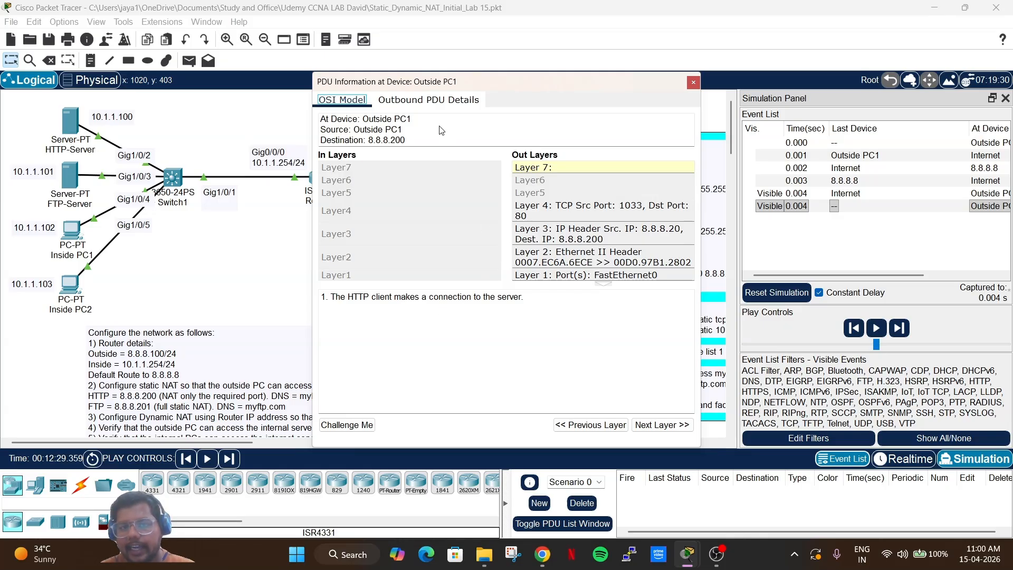
click(692, 83)
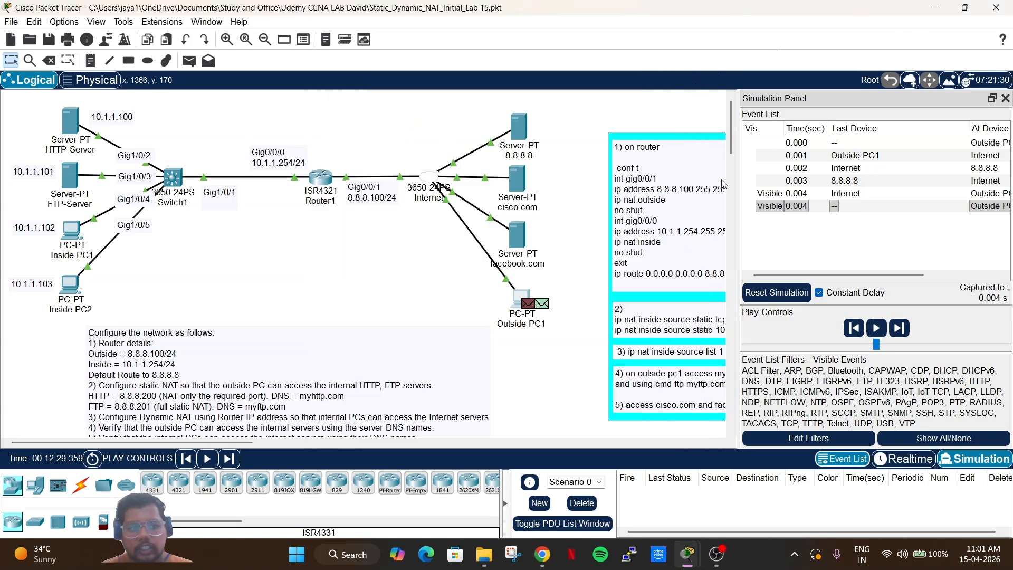
click(900, 328)
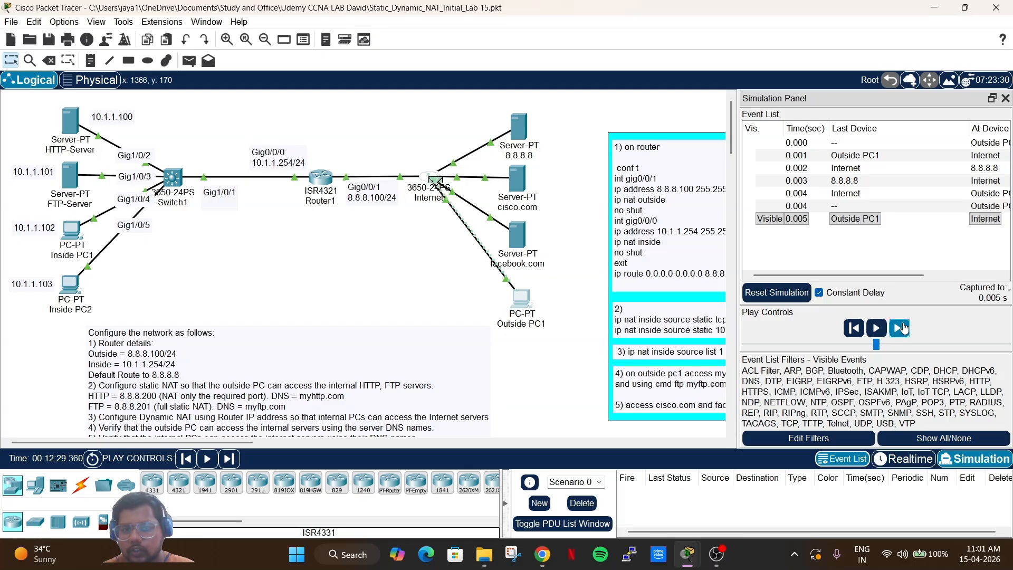
click(904, 328)
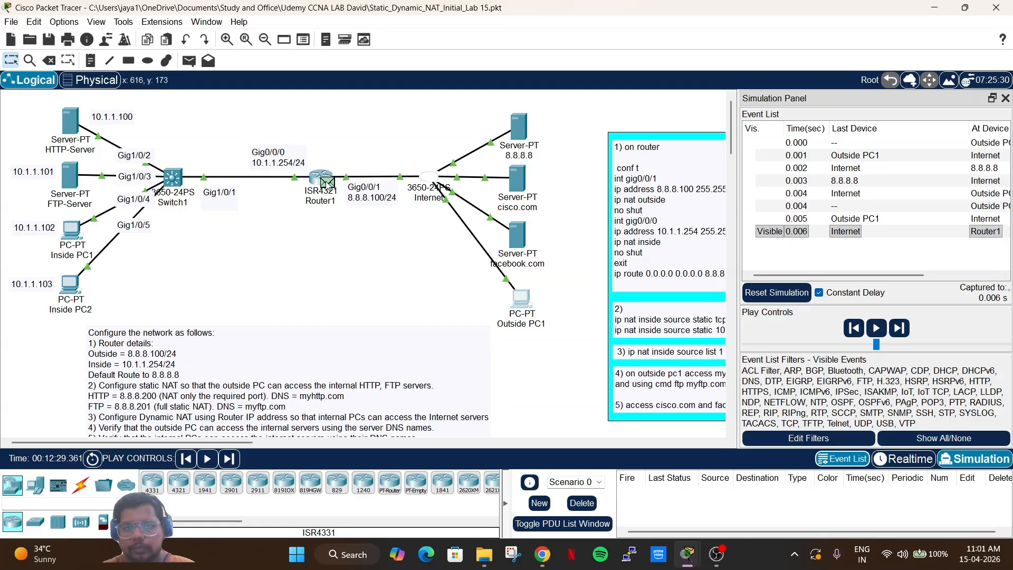
click(327, 183)
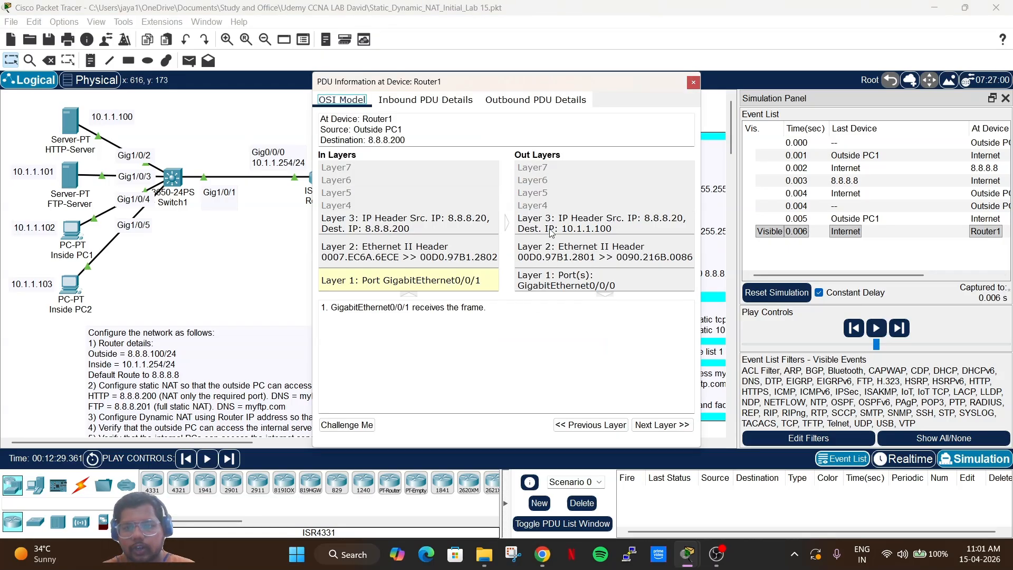
Confirm Router1 rewrites destination 8.8.8.200 to 10.1.1.100 for source 8.8.8.20, then forward to Switch1.
click(423, 104)
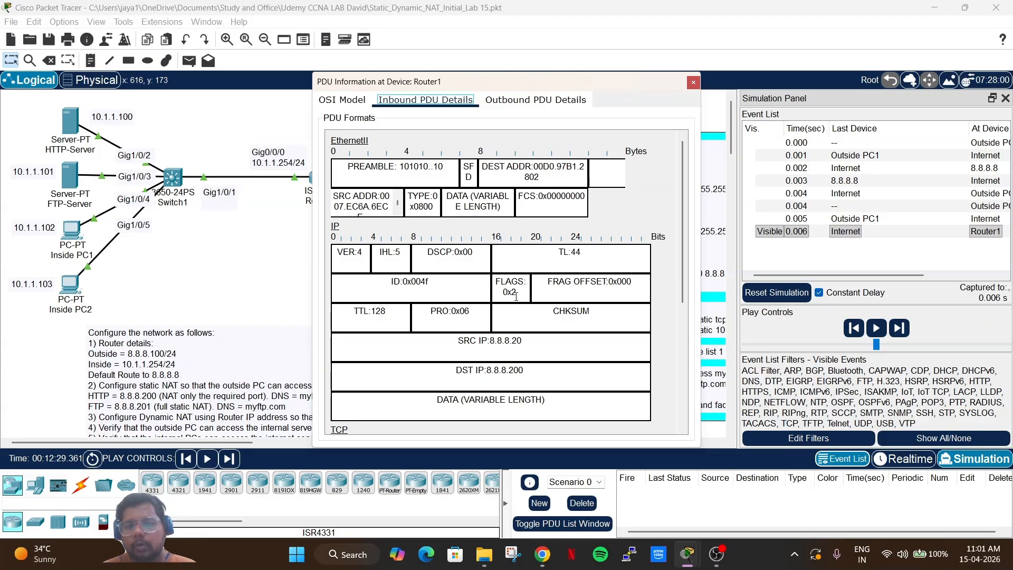
scroll(515, 297, down, 3)
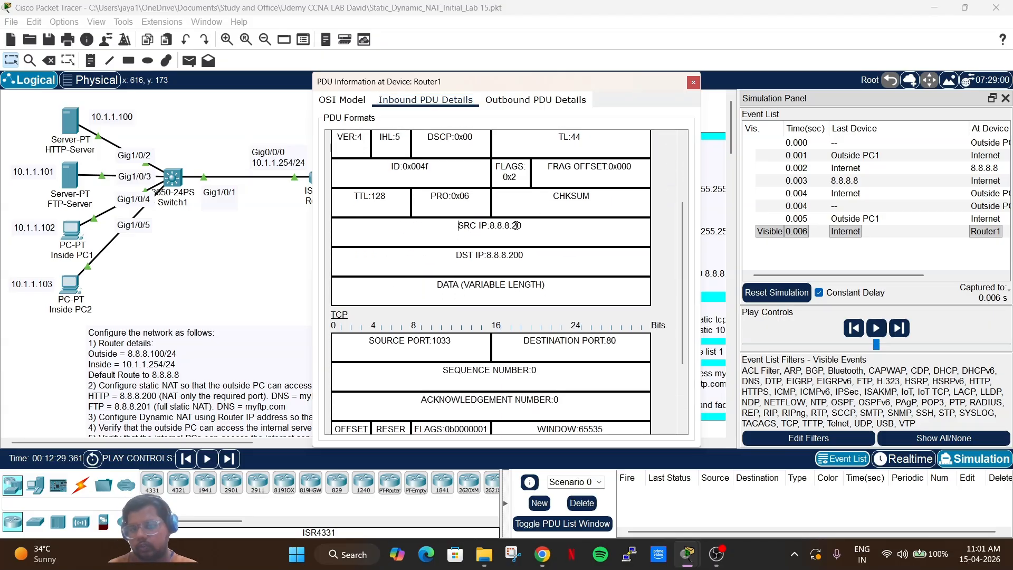
drag(539, 221, 455, 222)
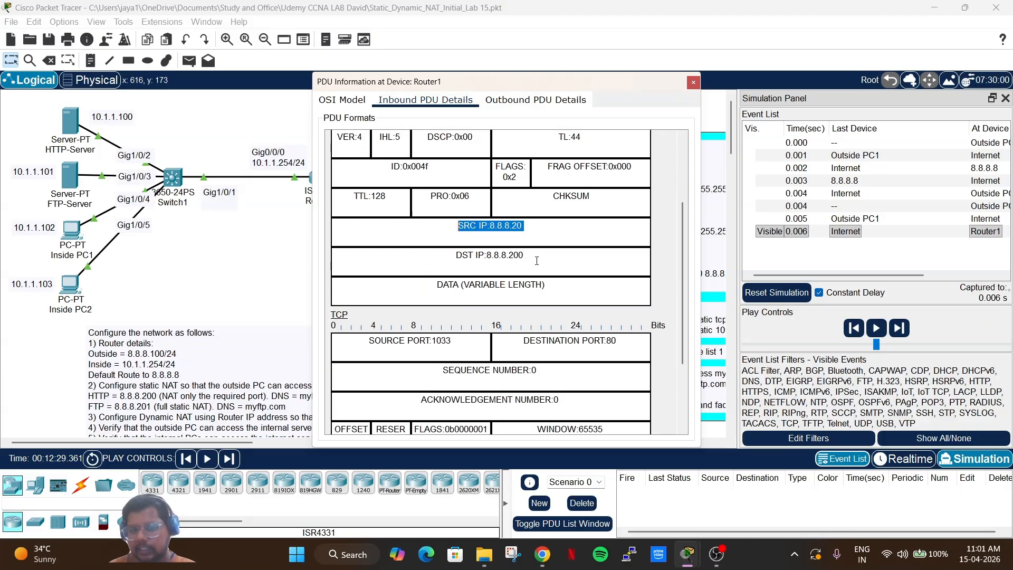
drag(543, 258, 466, 247)
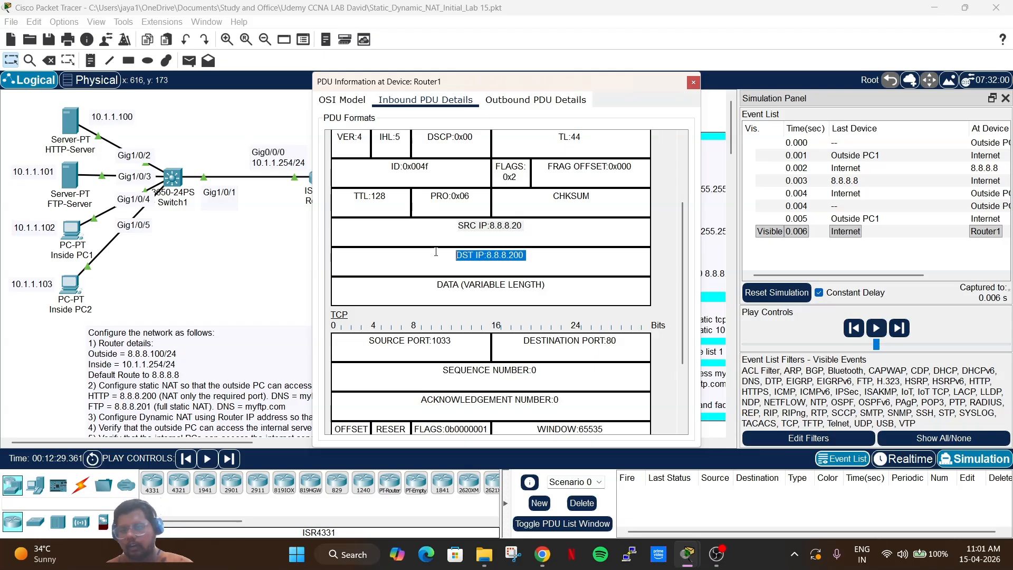
click(514, 109)
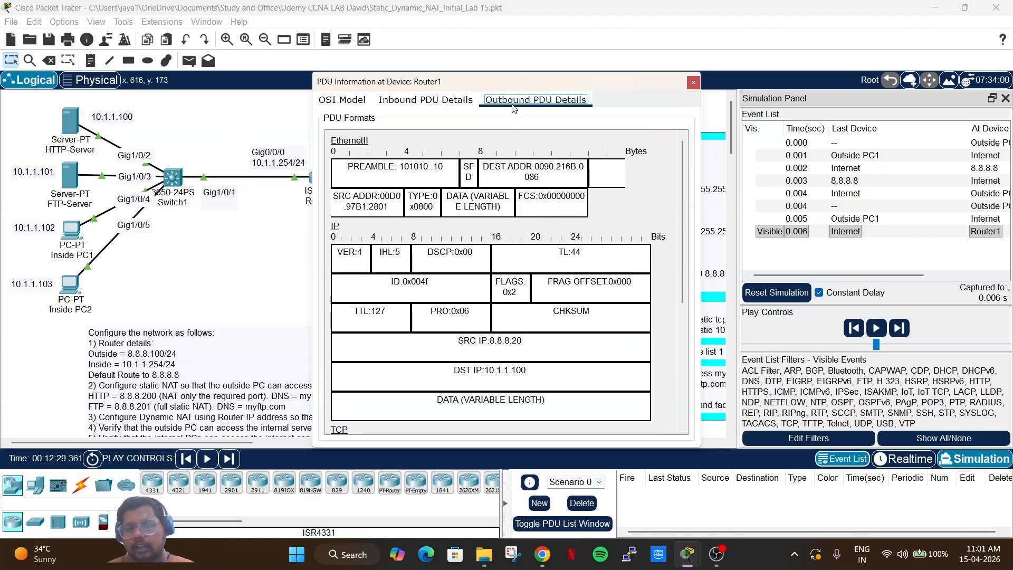
drag(525, 340, 447, 336)
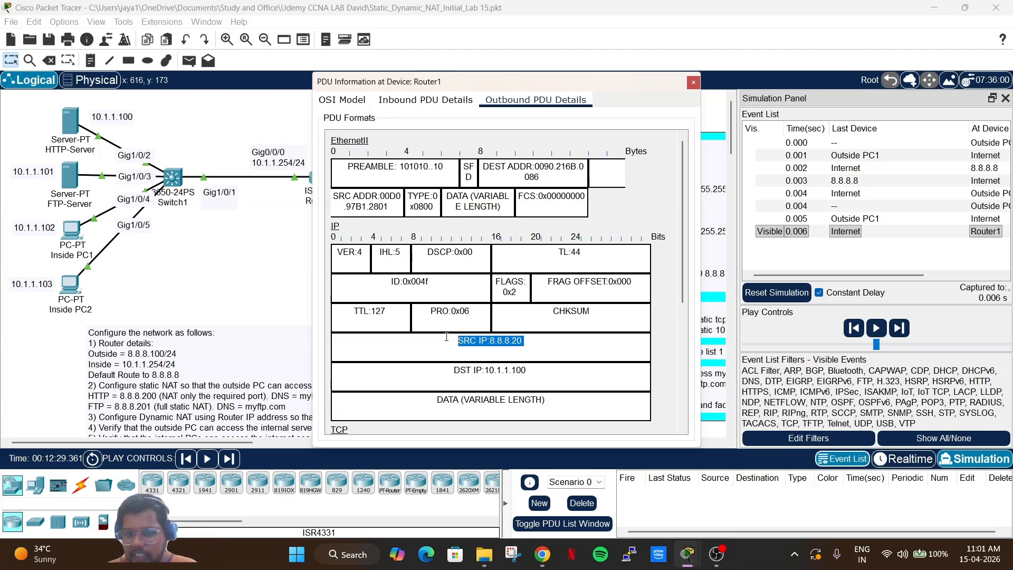
drag(531, 378, 452, 370)
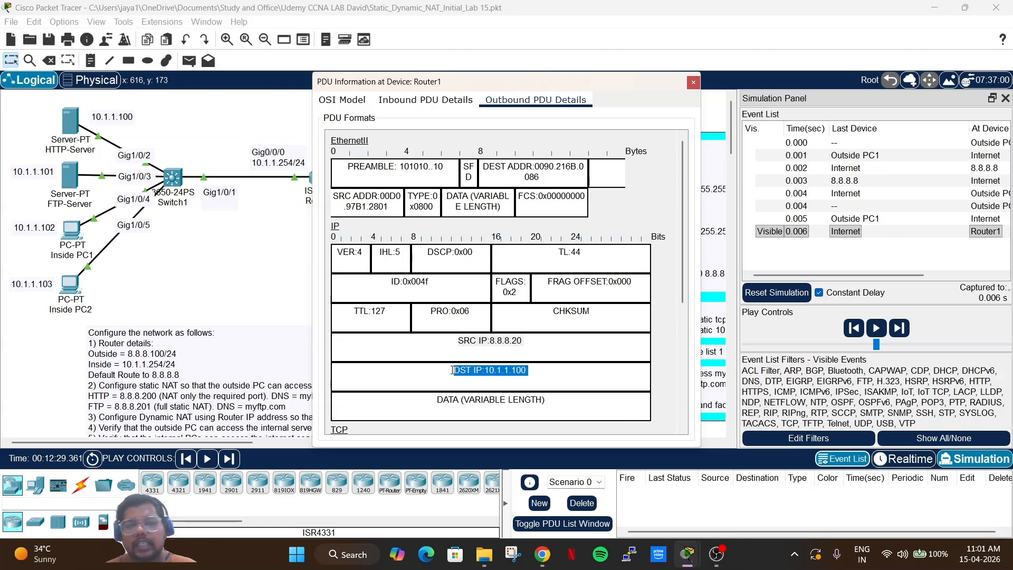
scroll(452, 369, down, 5)
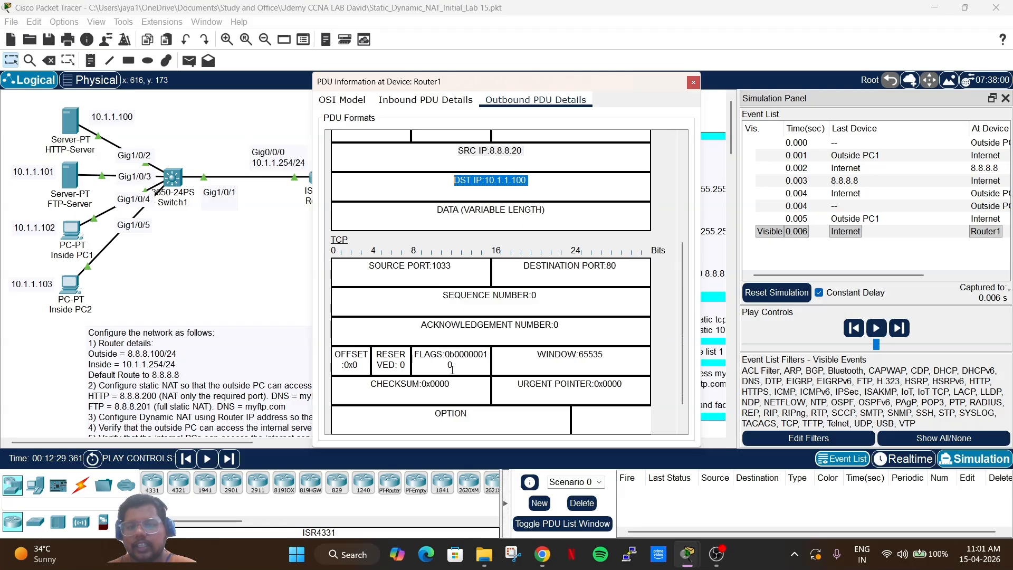
scroll(453, 369, up, 3)
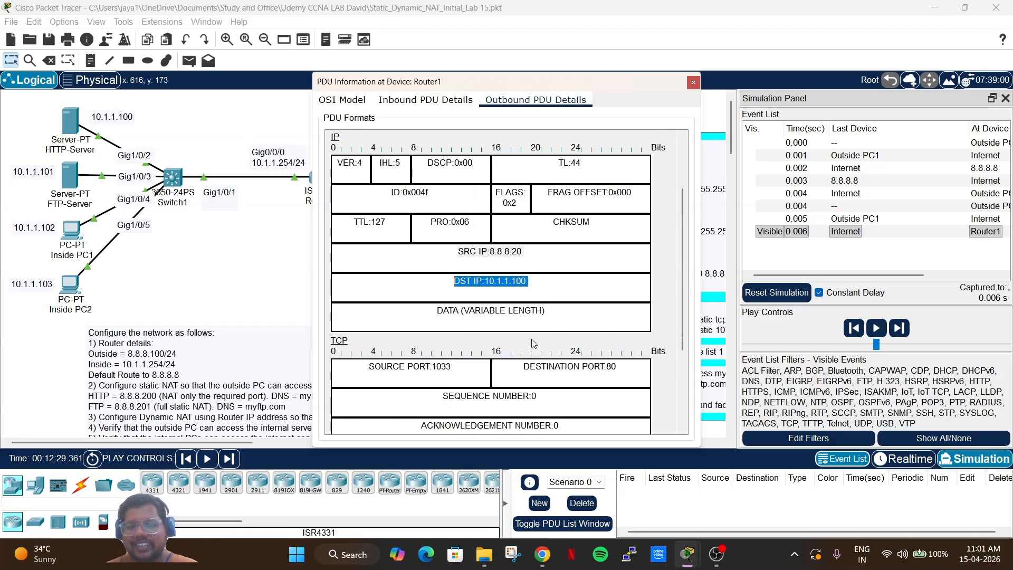
click(693, 82)
click(900, 328)
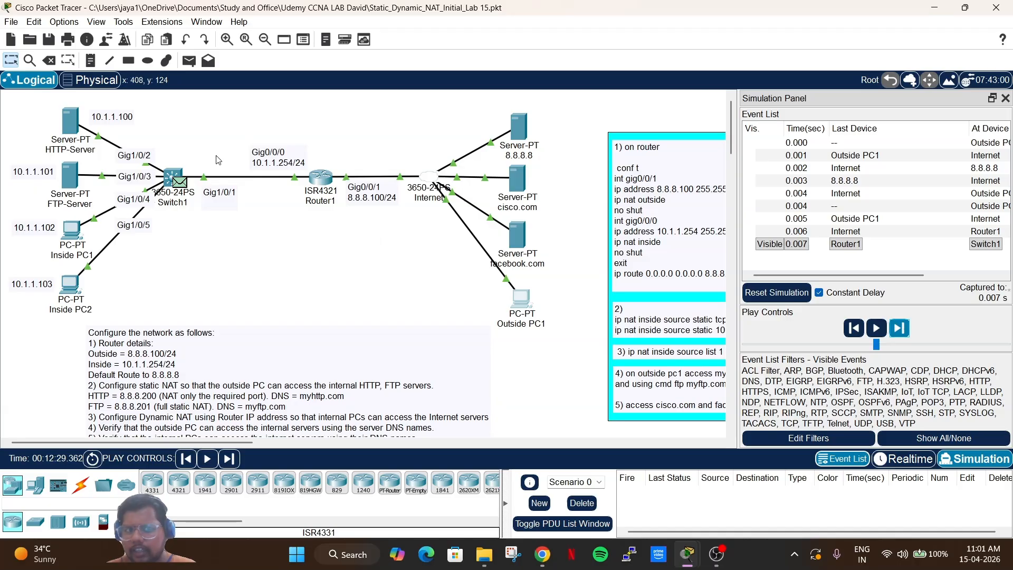
Check the request's headers at Switch1, then forward it to HTTP-Server until its reply returns.
click(183, 186)
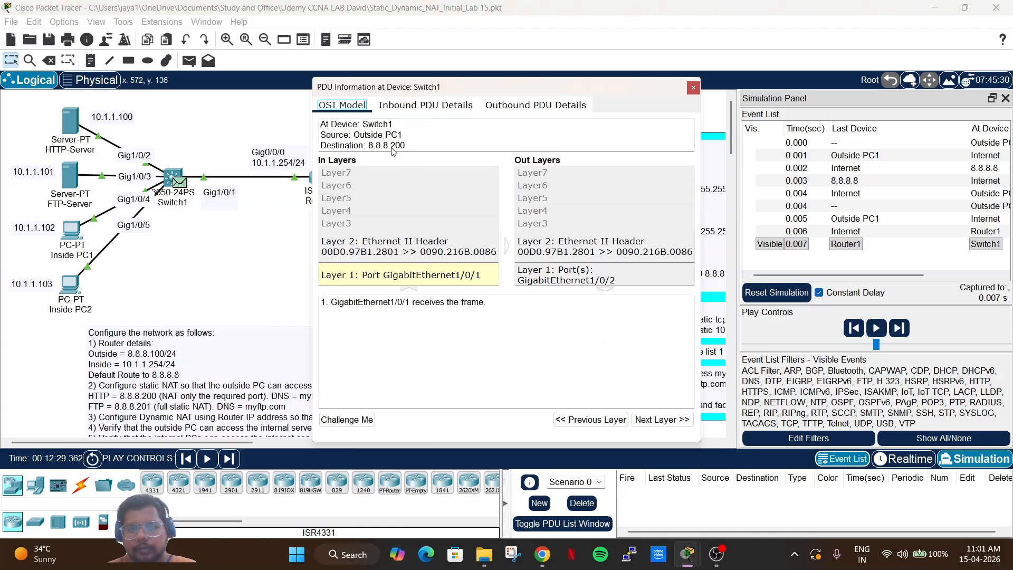
click(401, 107)
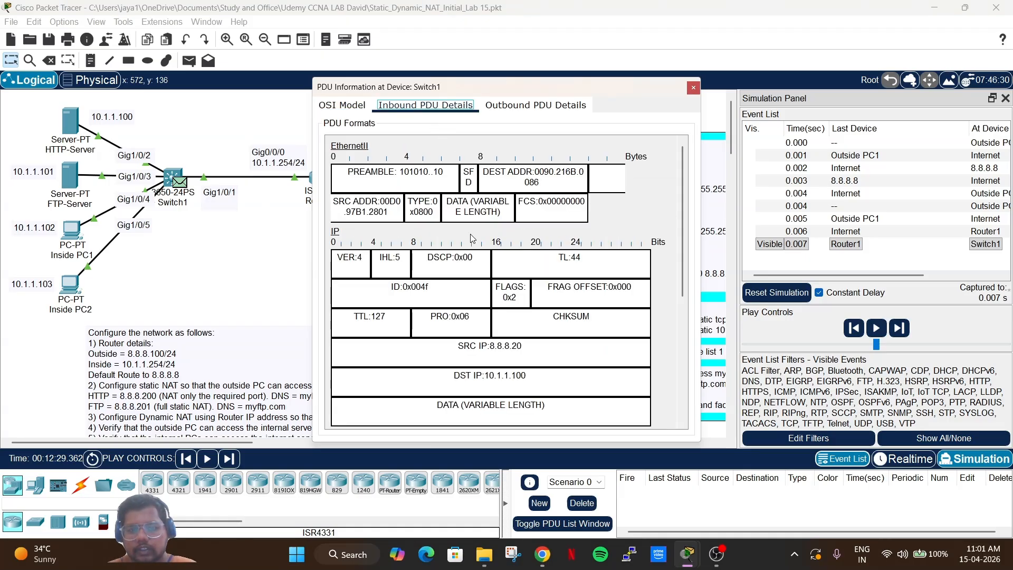
scroll(472, 239, down, 5)
triple_click(553, 207)
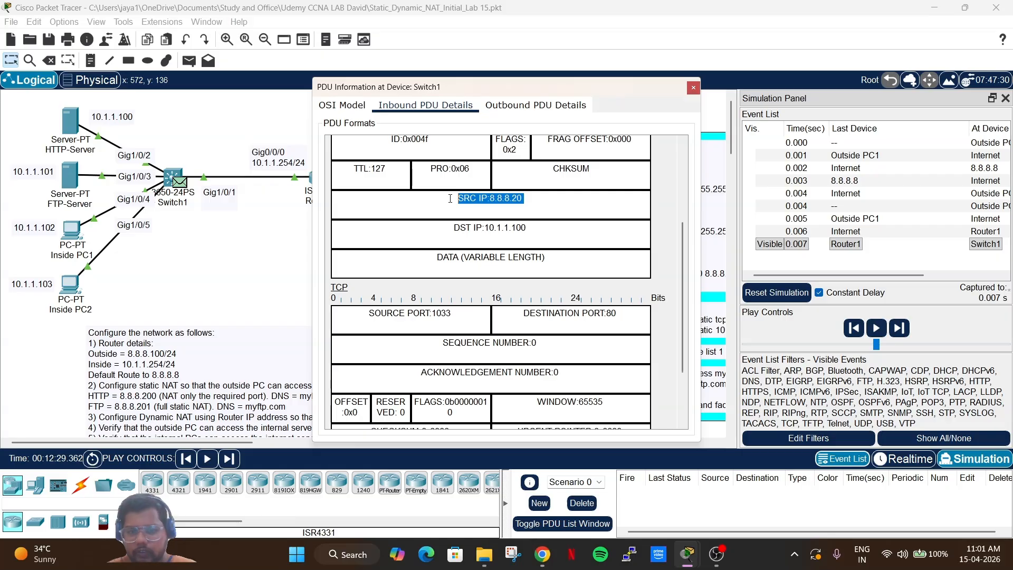
click(536, 113)
scroll(523, 347, down, 3)
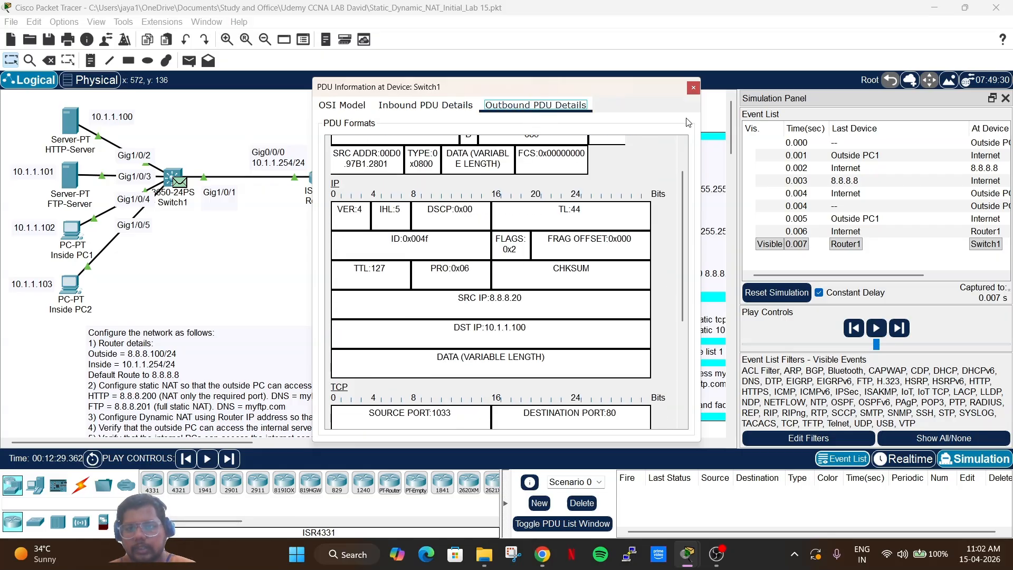
click(694, 87)
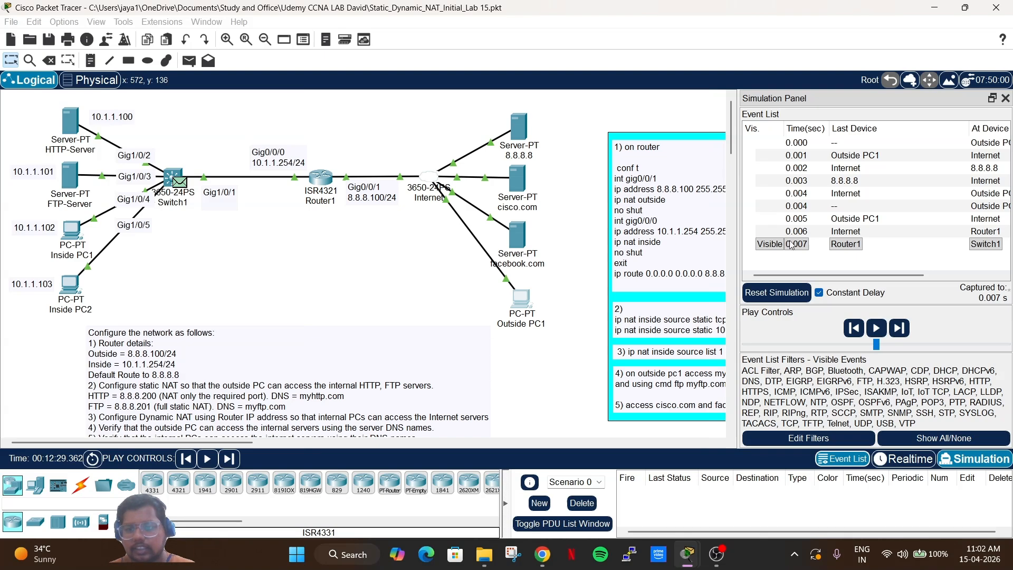
click(899, 332)
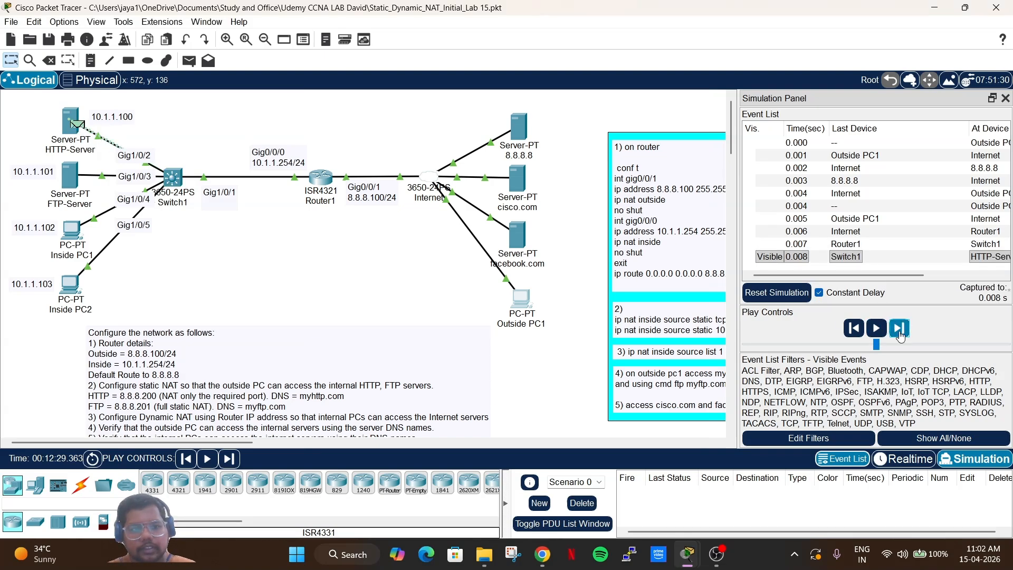
click(899, 331)
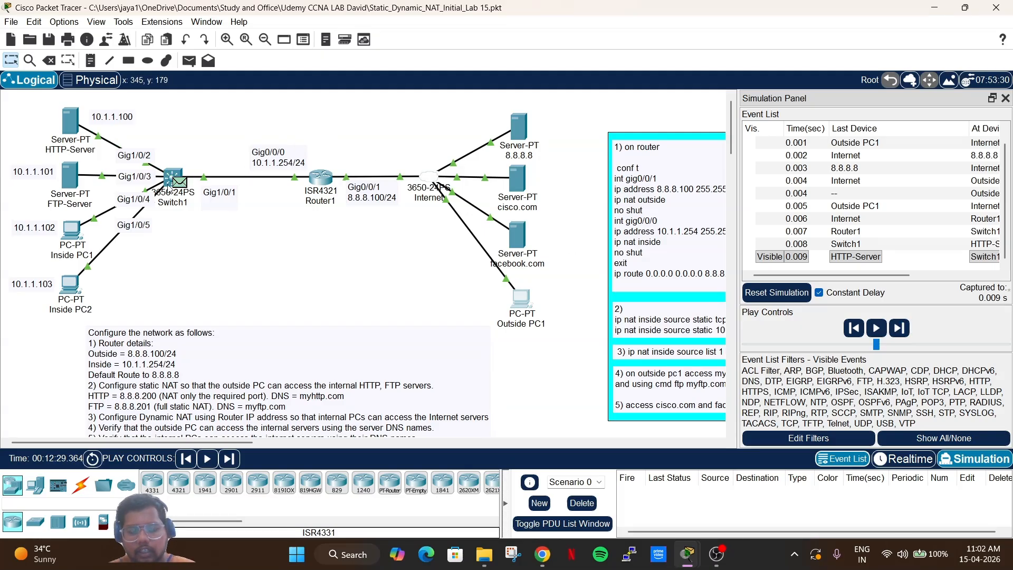
Verify the reply at Switch1 runs from 10.1.1.100 to 8.8.8.20, then forward it to Router1.
click(180, 182)
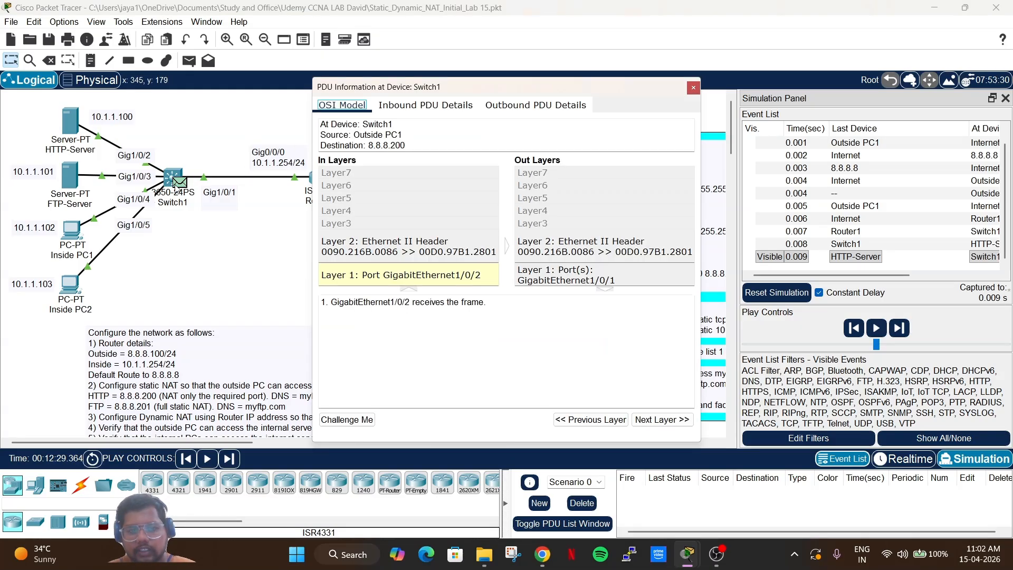
click(423, 105)
scroll(524, 354, down, 2)
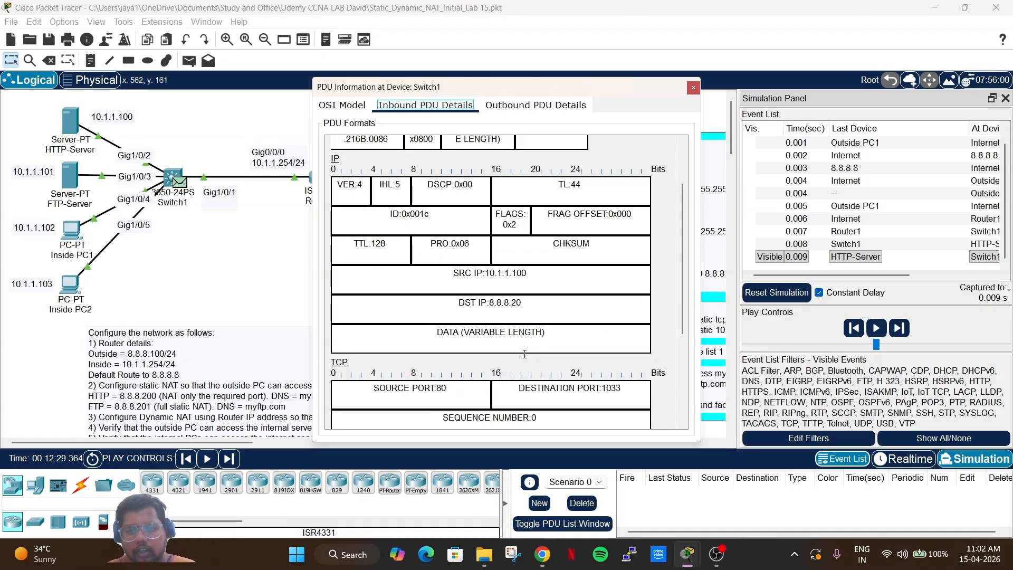
drag(530, 274, 455, 278)
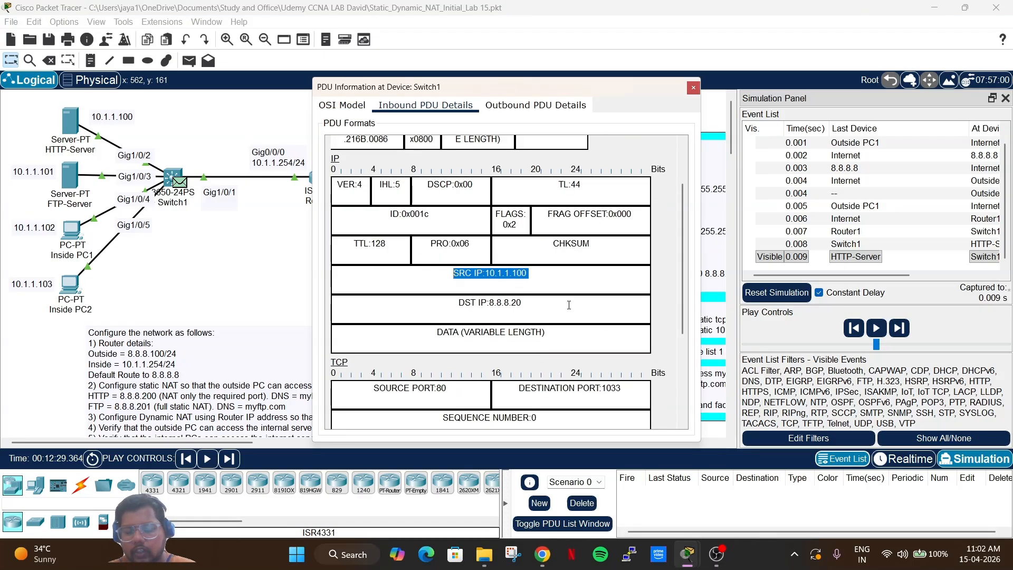
drag(569, 305, 432, 304)
scroll(433, 304, down, 5)
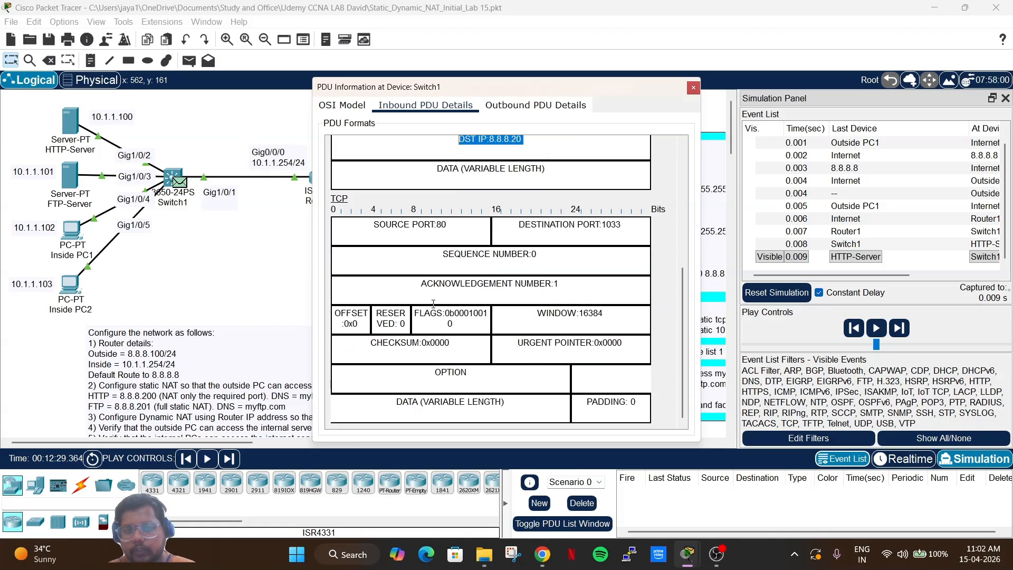
click(535, 105)
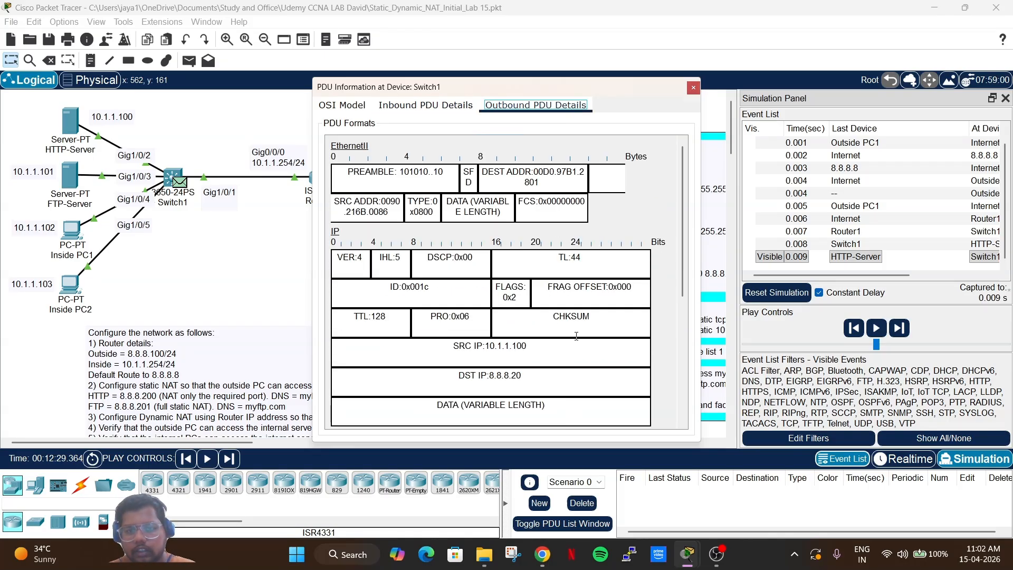
scroll(576, 336, down, 2)
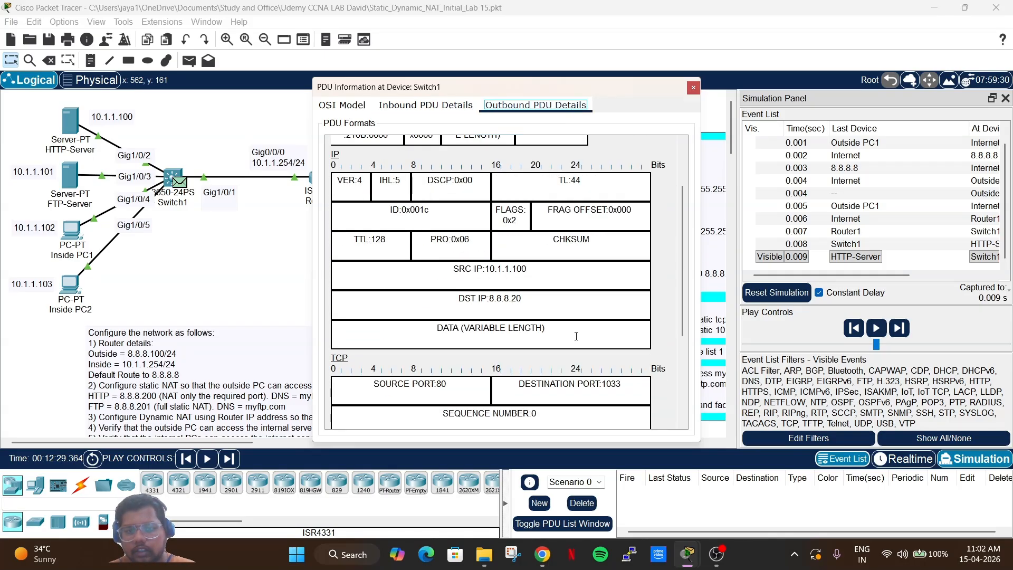
click(693, 87)
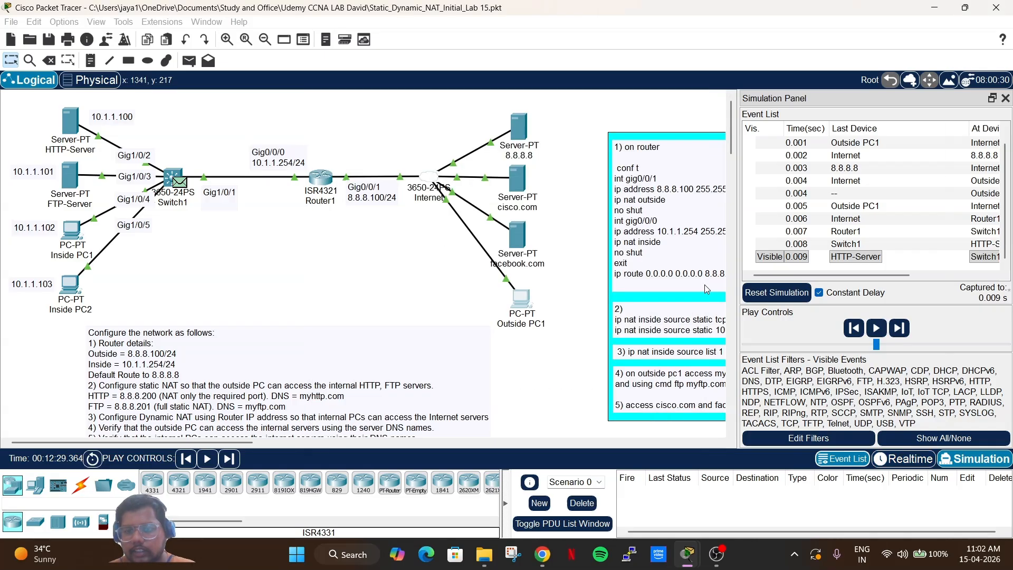
click(893, 331)
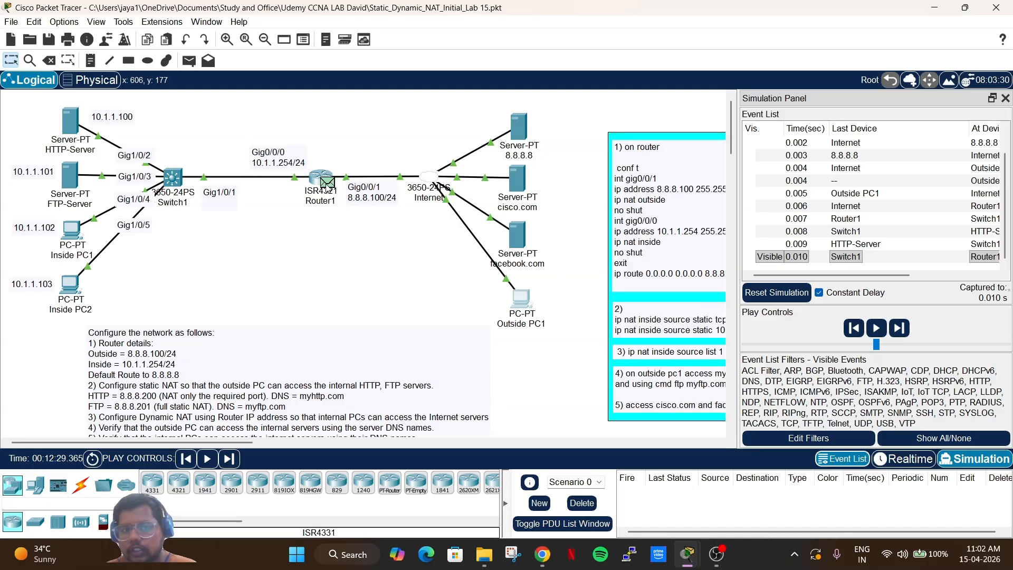
Compare Router1's inbound source 10.1.1.100 with the translated outbound source 8.8.8.200 for the reply.
click(328, 185)
click(425, 100)
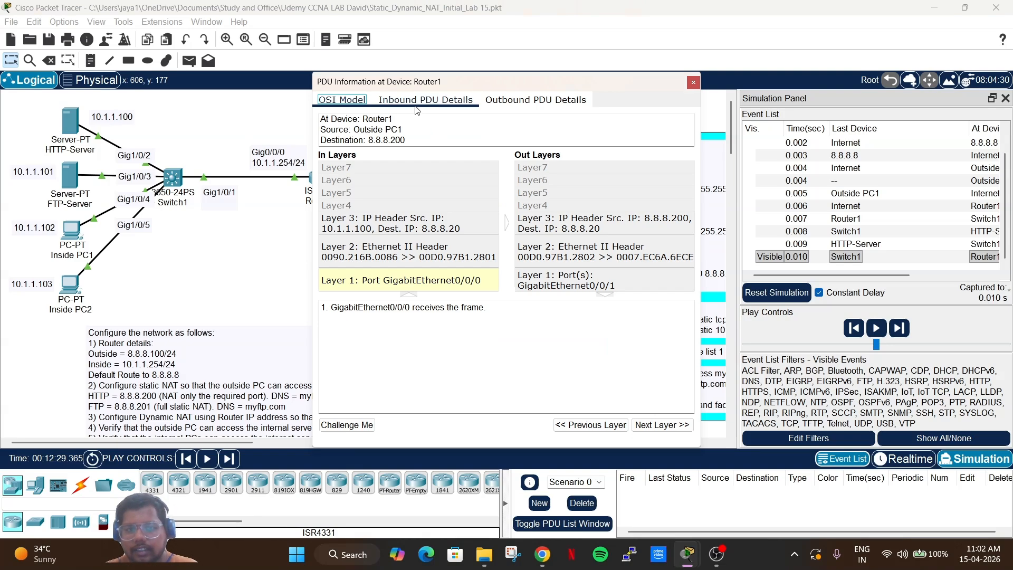
scroll(540, 378, down, 3)
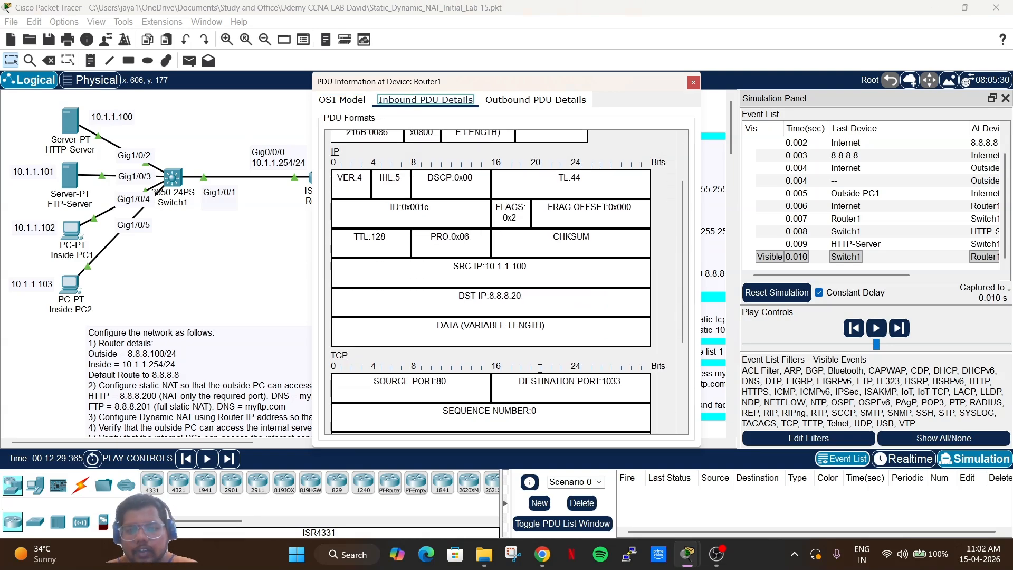
click(545, 267)
click(535, 100)
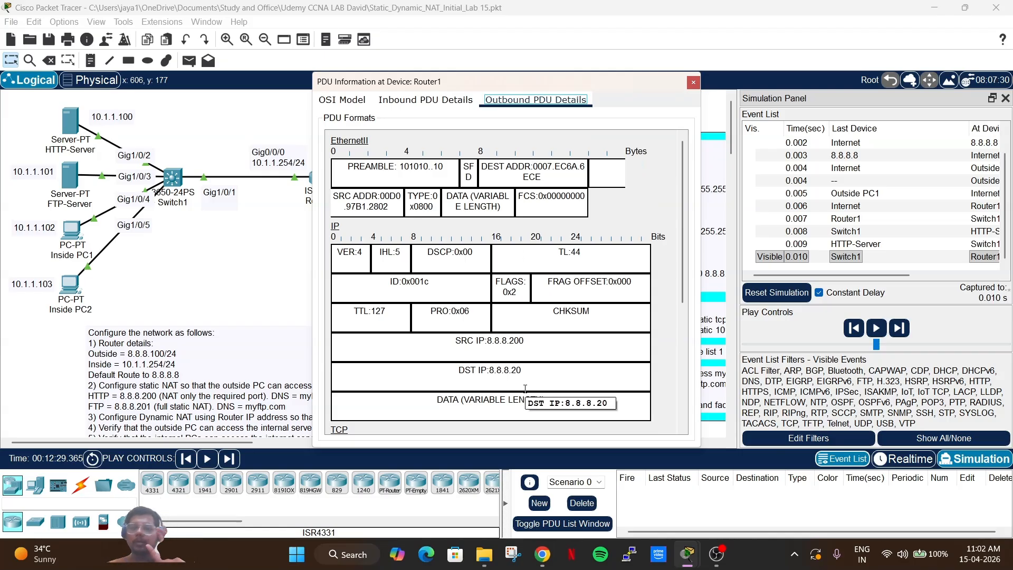
scroll(525, 388, down, 1)
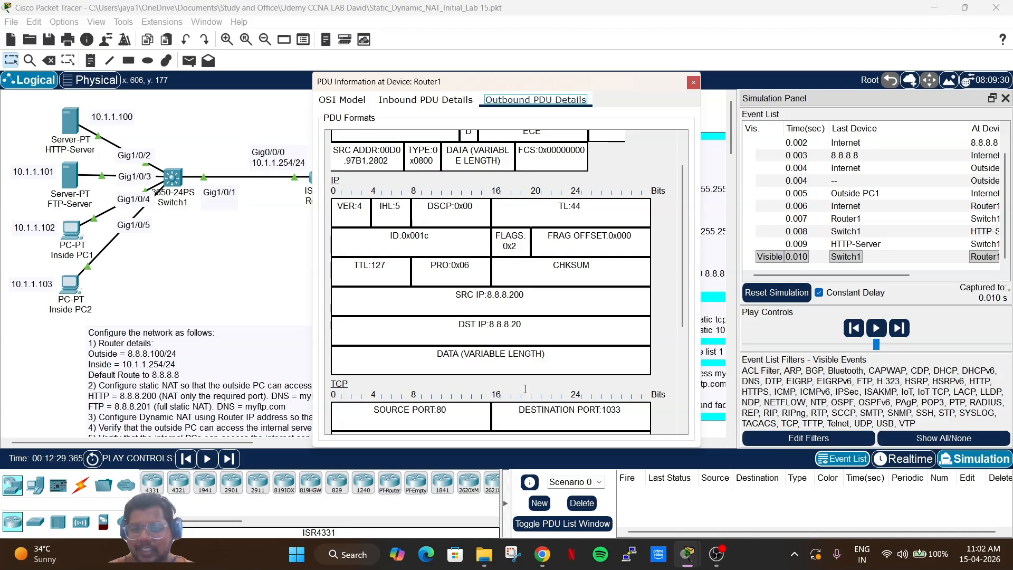
click(405, 105)
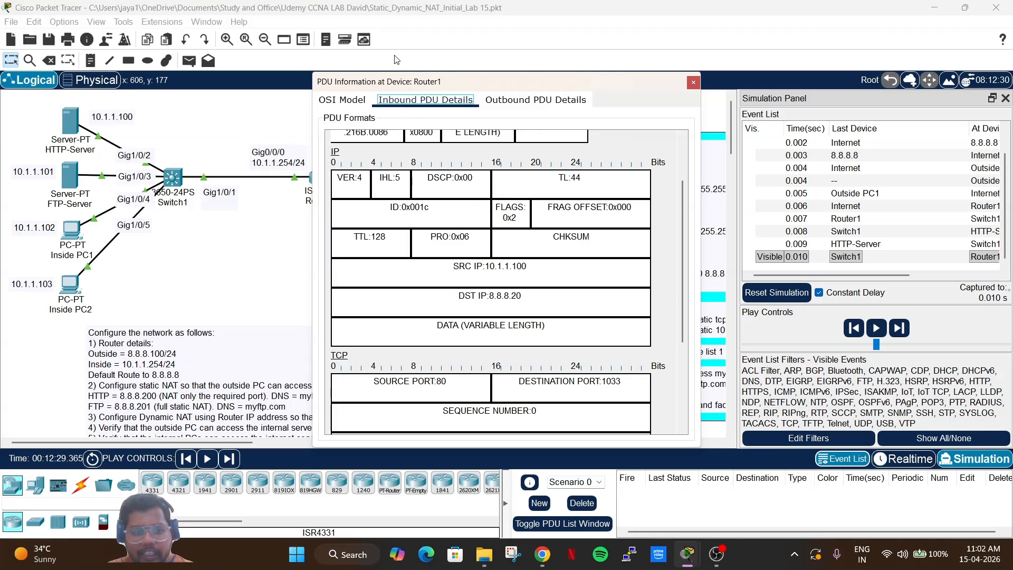
click(554, 105)
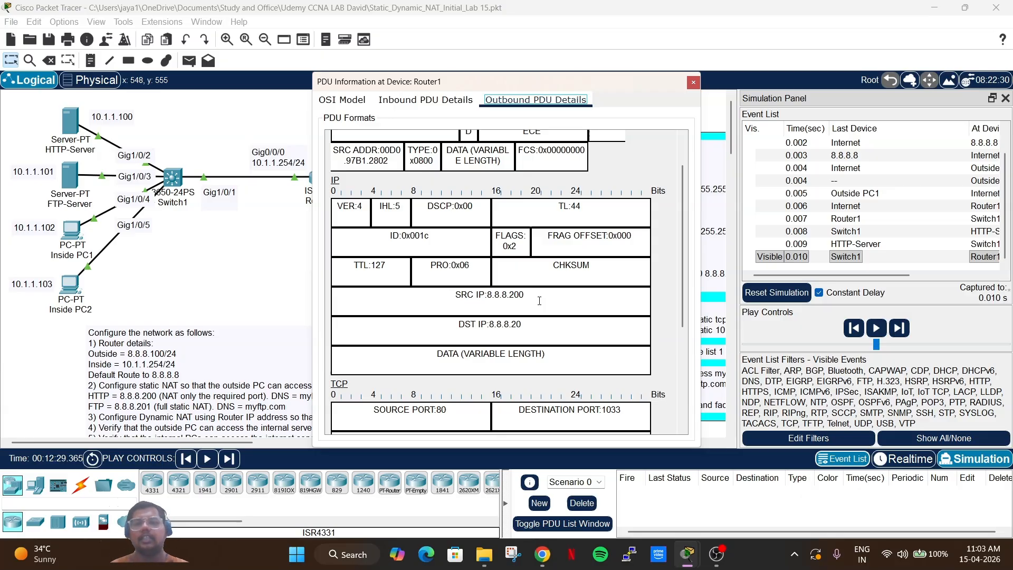
click(692, 82)
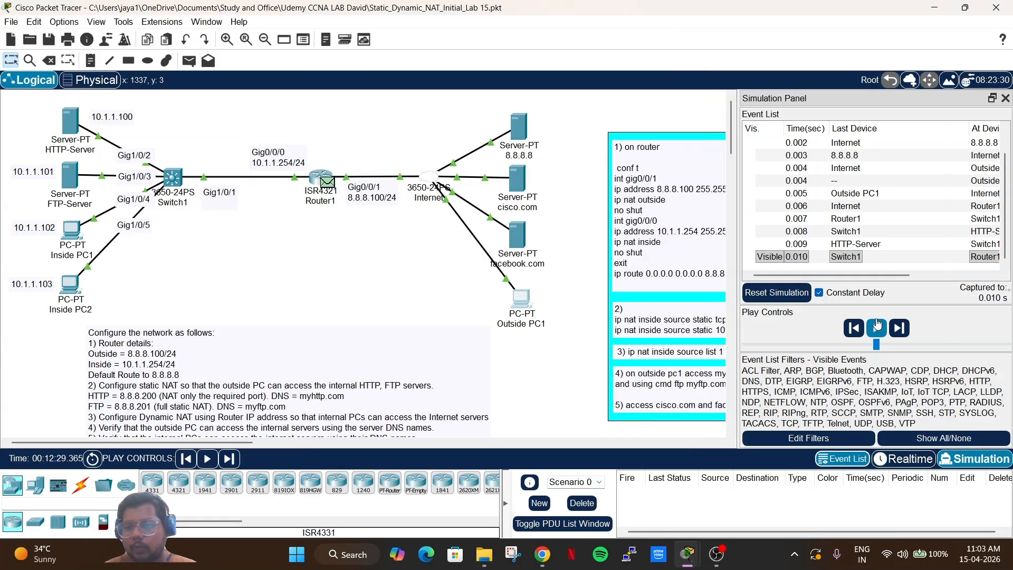
Deliver the reply to Outside PC1, return to realtime, and view myhttp.com's Copyrights page.
click(898, 327)
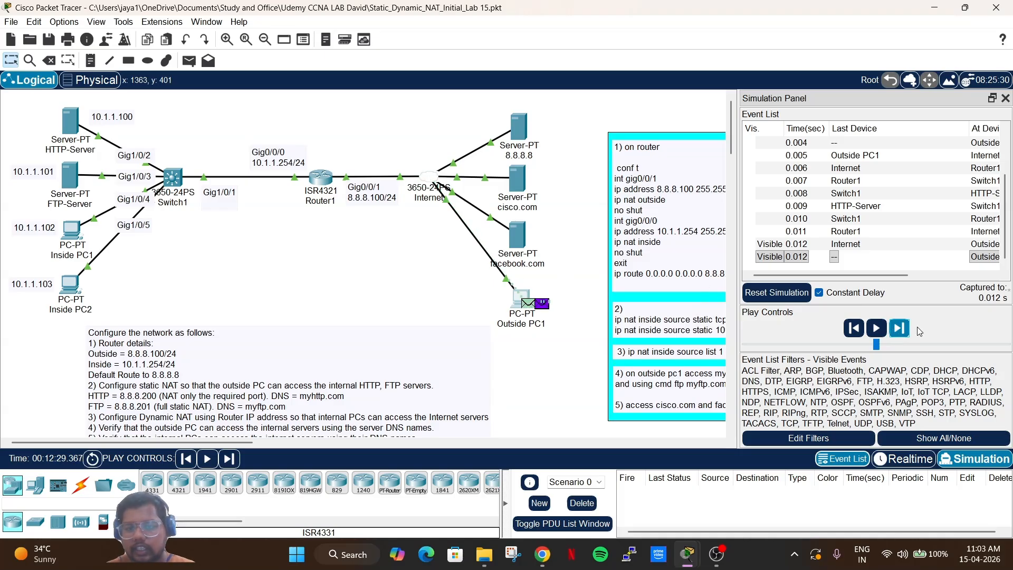
click(903, 459)
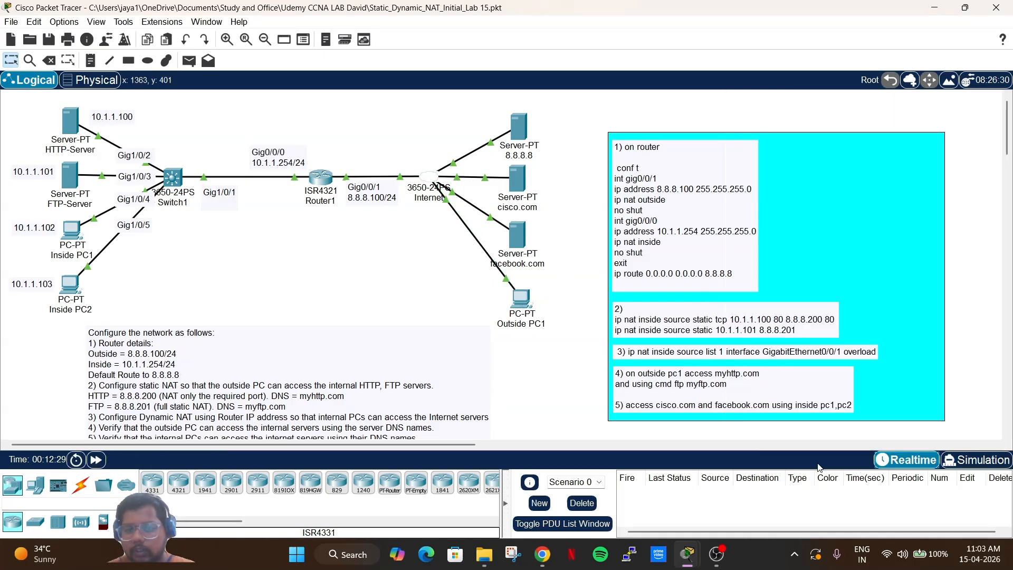
click(529, 299)
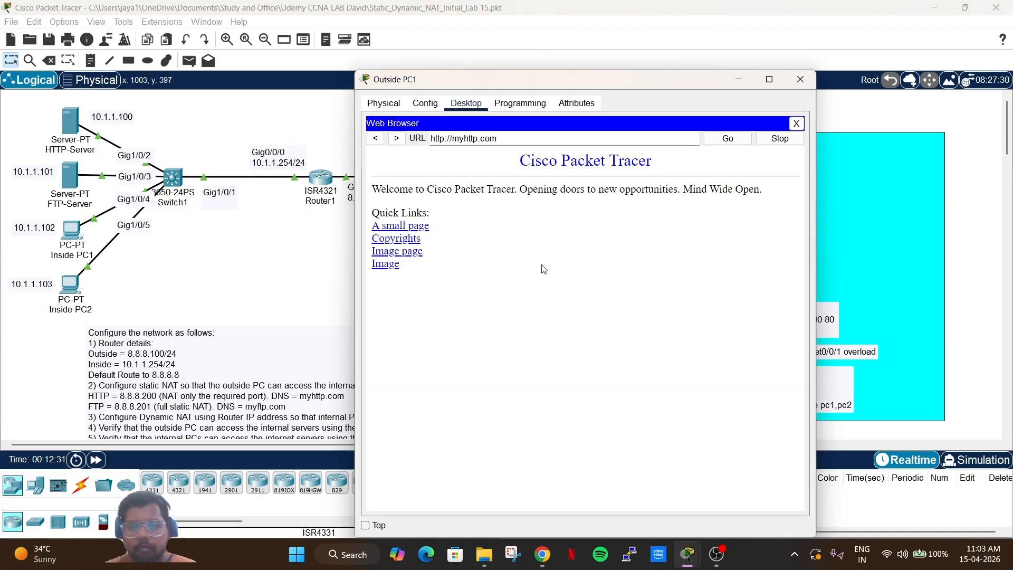
click(403, 240)
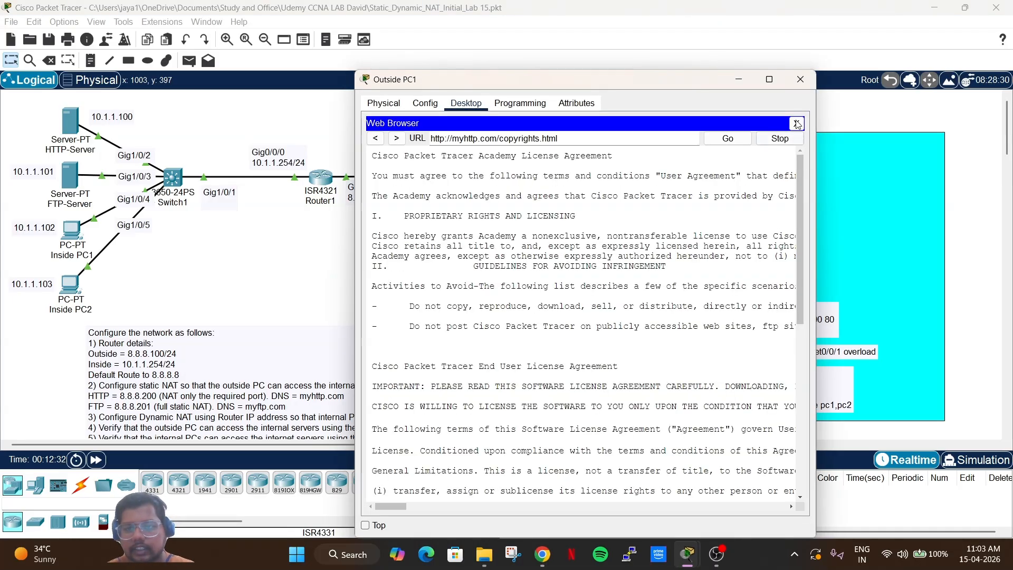
click(800, 79)
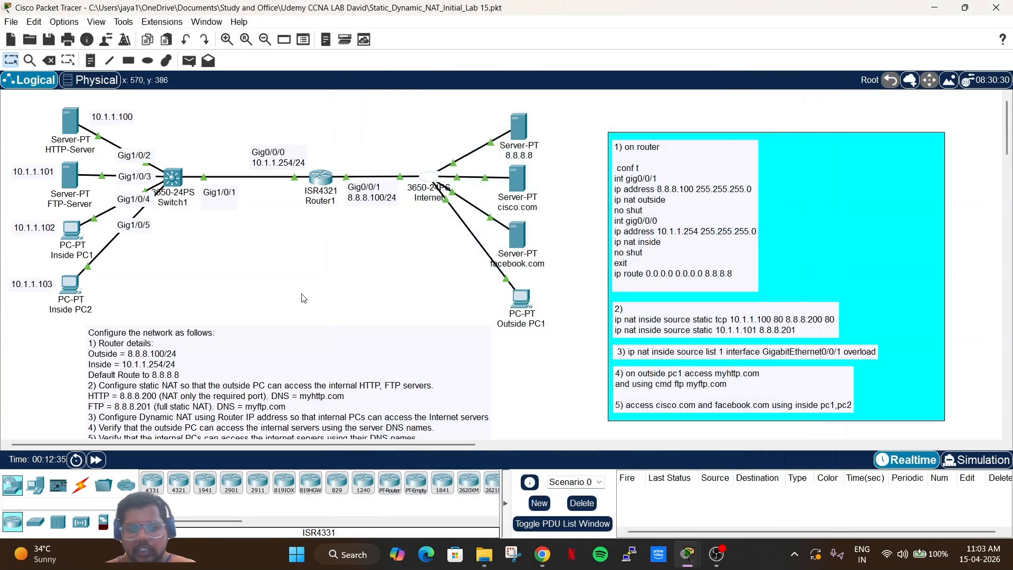
scroll(303, 298, down, 5)
scroll(303, 298, up, 4)
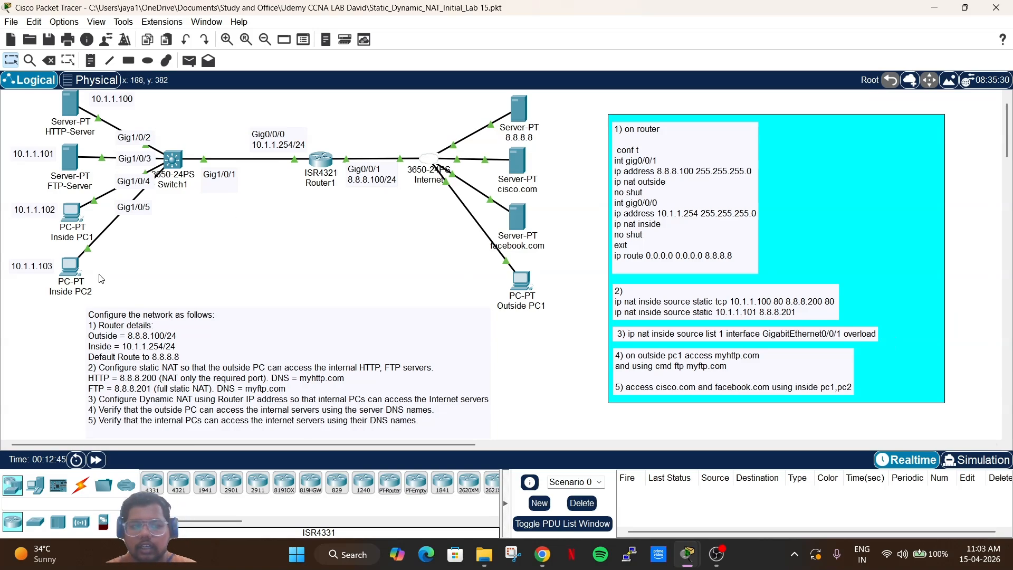
In simulation mode, make Inside PC2's browser request facebook instead of cisco.com.
click(72, 267)
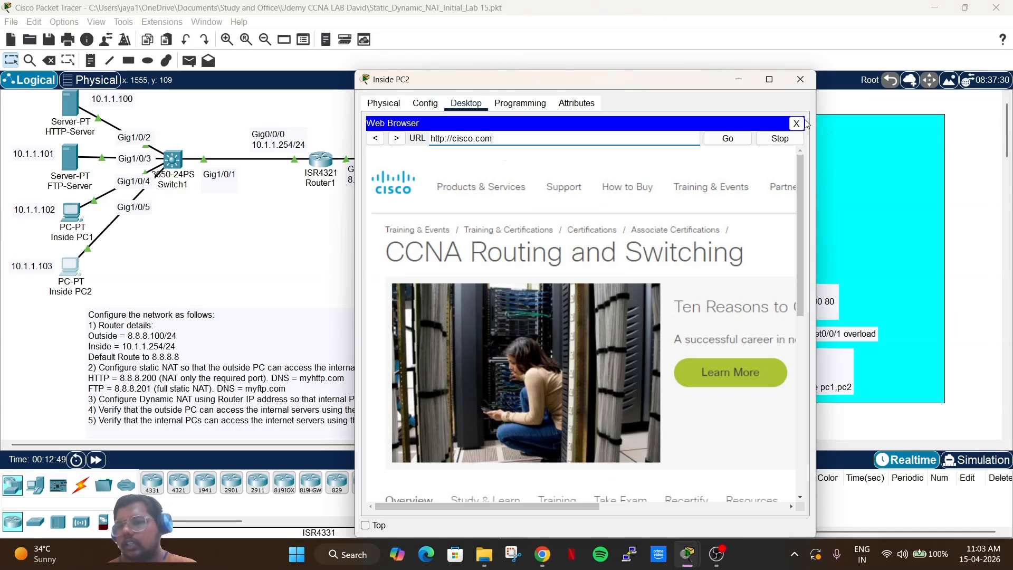
click(979, 457)
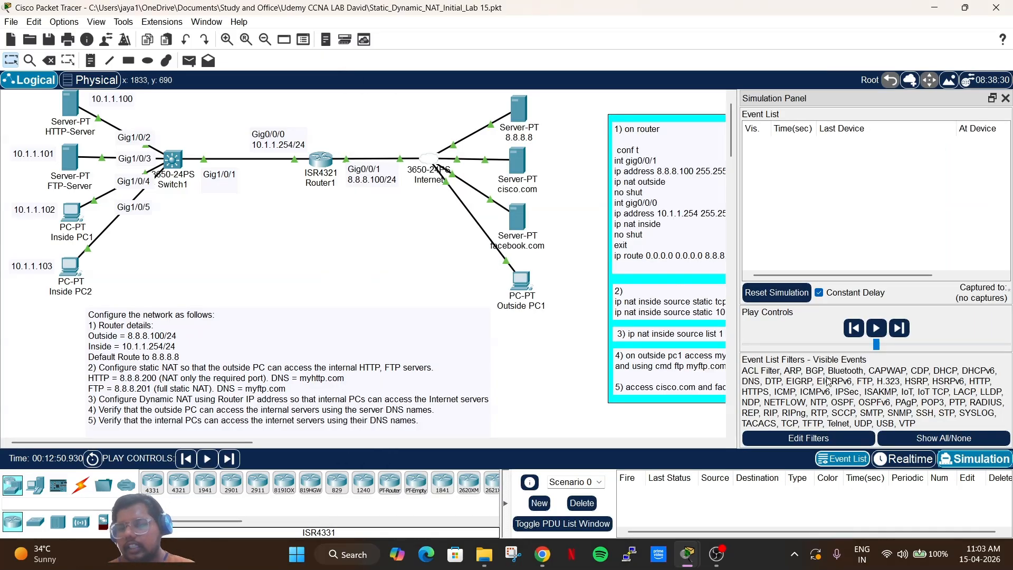
click(62, 275)
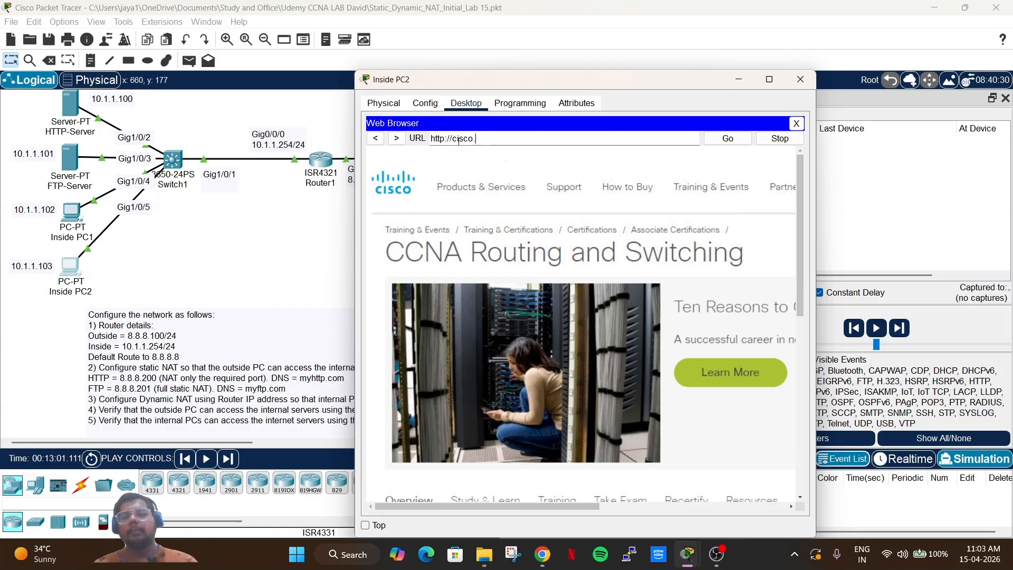
key(BackSpace)
key(BackSpace)
key(BackSpace)
key(BackSpace)
key(BackSpace)
key(BackSpace)
key(BackSpace)
key(BackSpace)
key(BackSpace)
key(BackSpace)
key(BackSpace)
key(BackSpace)
key(BackSpace)
text(facebook.com)
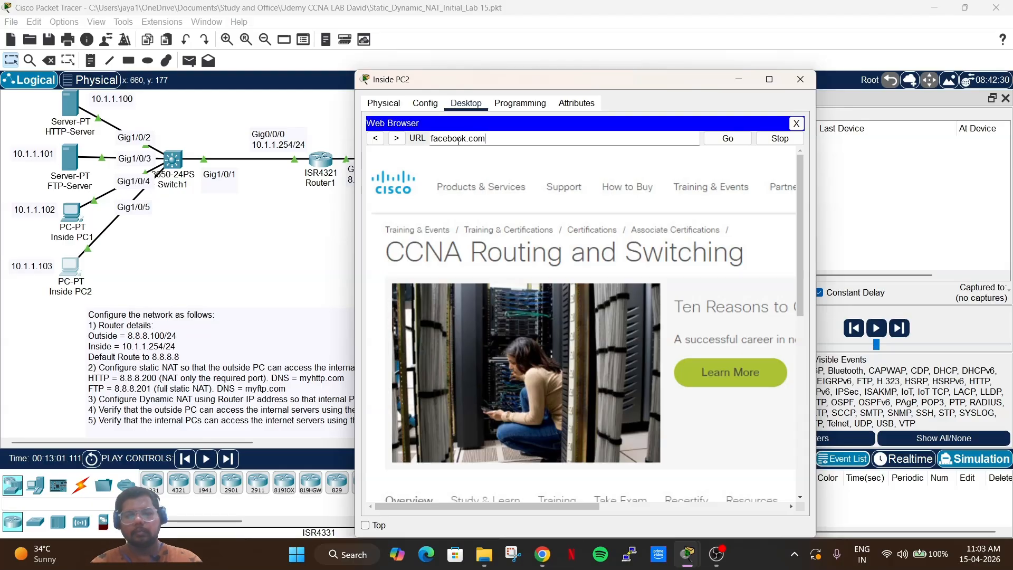
key(Return)
click(801, 79)
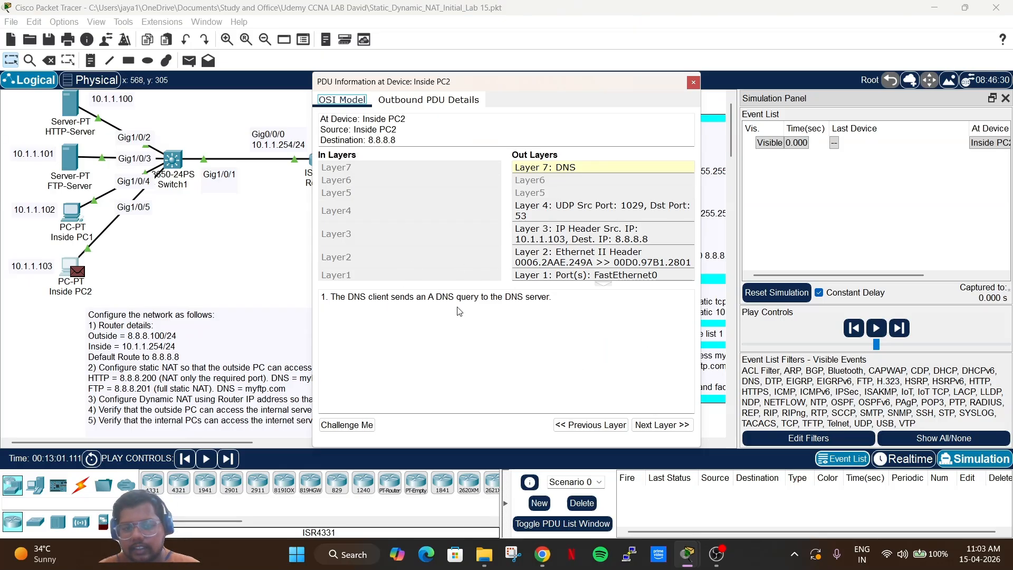
Read Inside PC2's DNS query through the UDP, IP, Ethernet/ARP and port layers, then close its details.
click(669, 425)
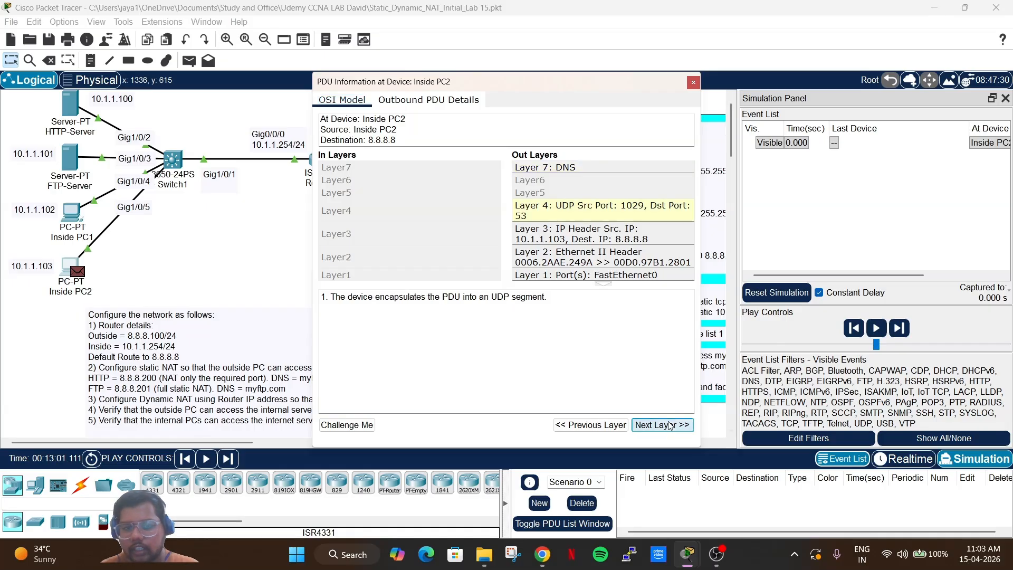
drag(362, 297, 544, 302)
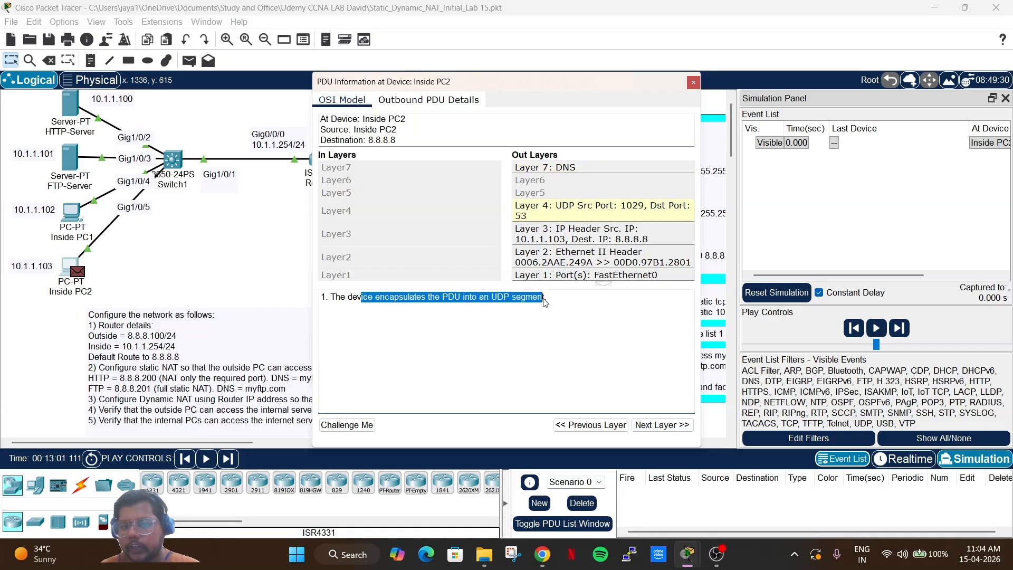
click(662, 425)
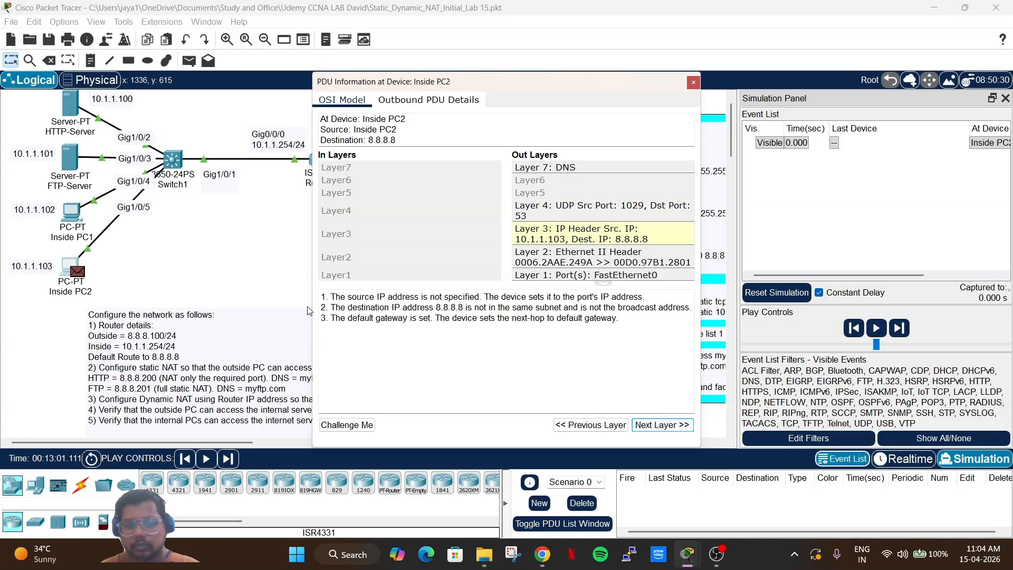
drag(350, 299, 658, 319)
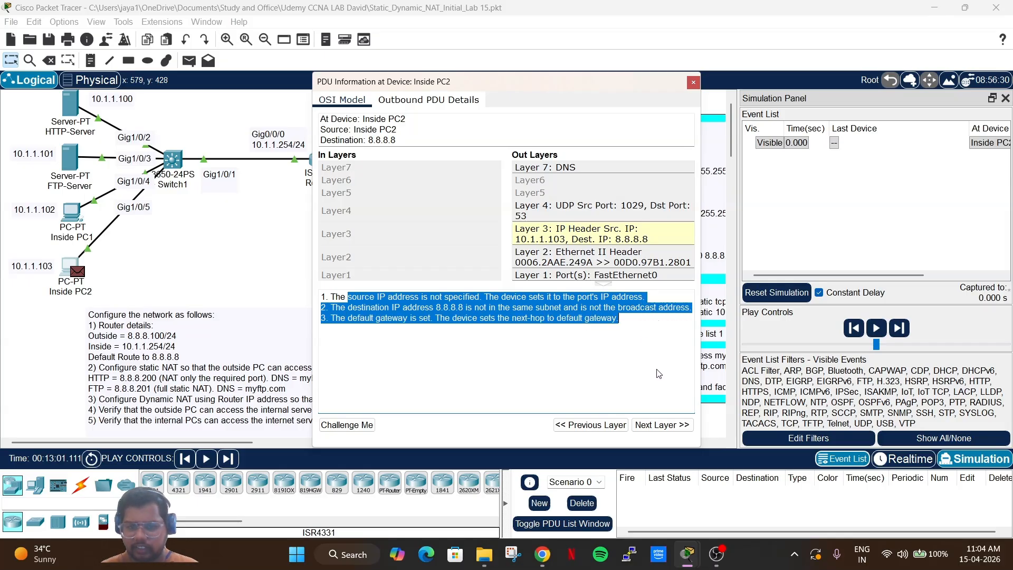
click(662, 425)
drag(409, 297, 547, 341)
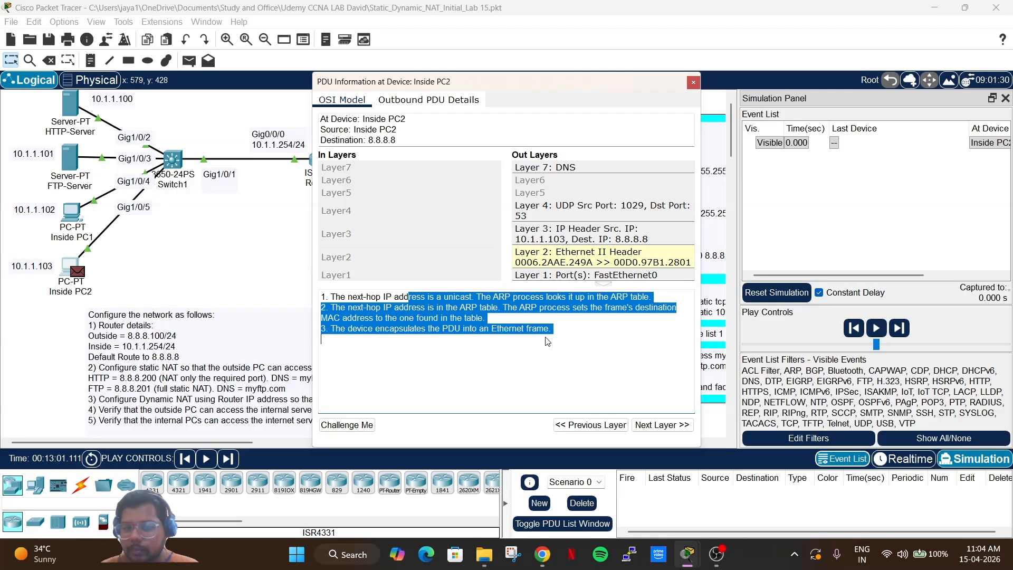
click(652, 428)
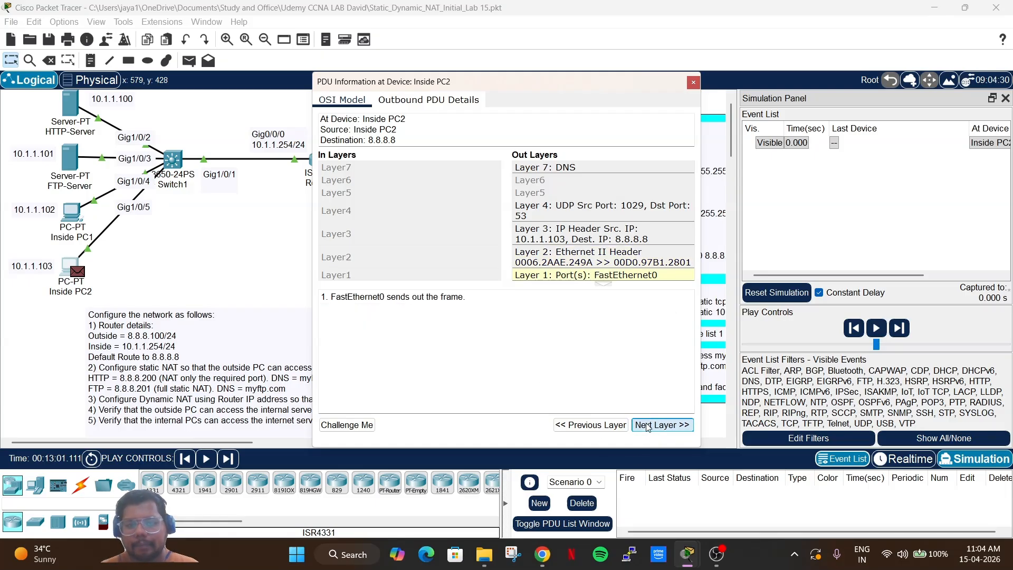
click(693, 83)
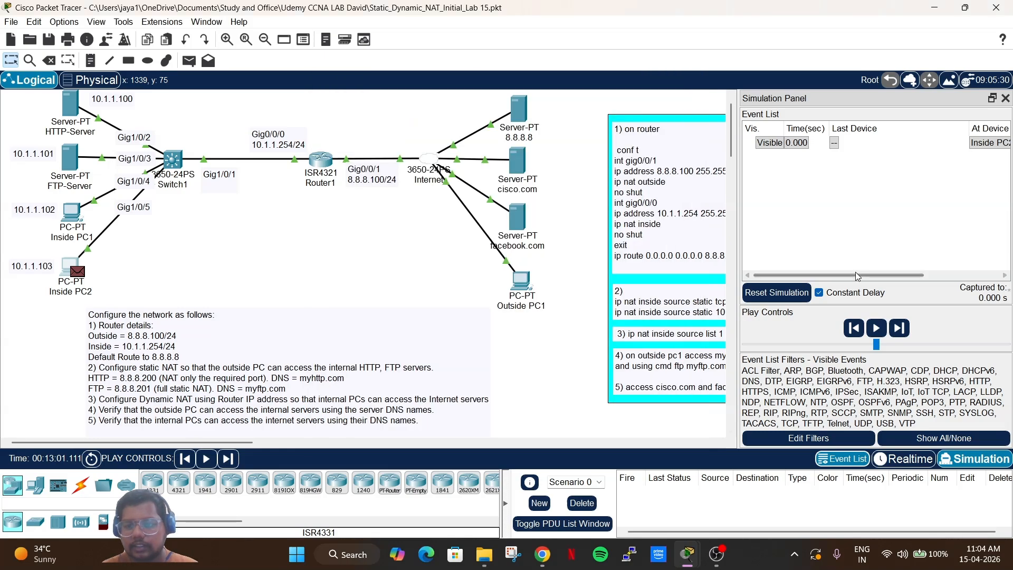
Advance the DNS query through Switch1 and Router1 to 8.8.8.8 and its reply toward Internet.
click(899, 327)
click(899, 327)
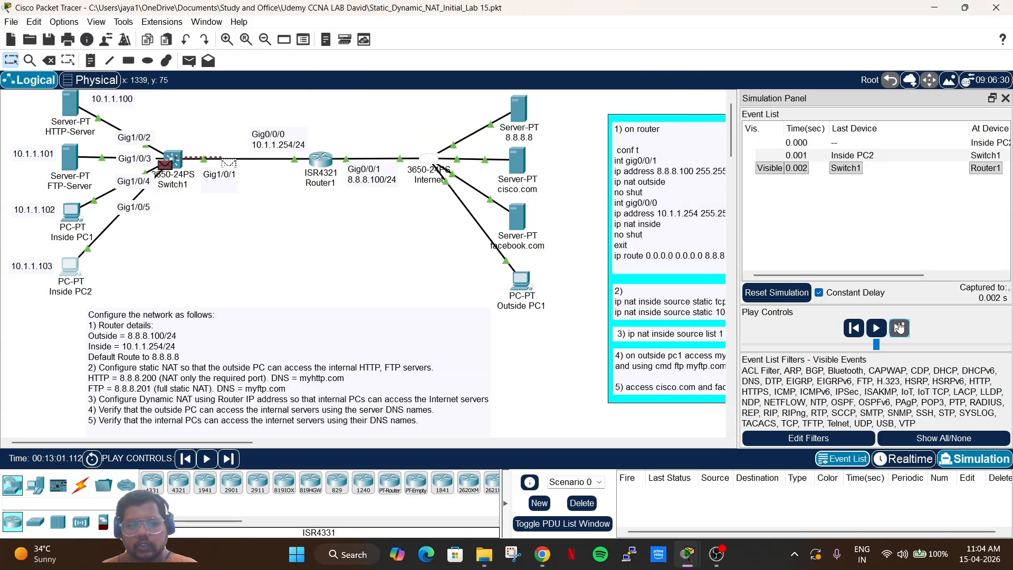
click(899, 327)
click(899, 327)
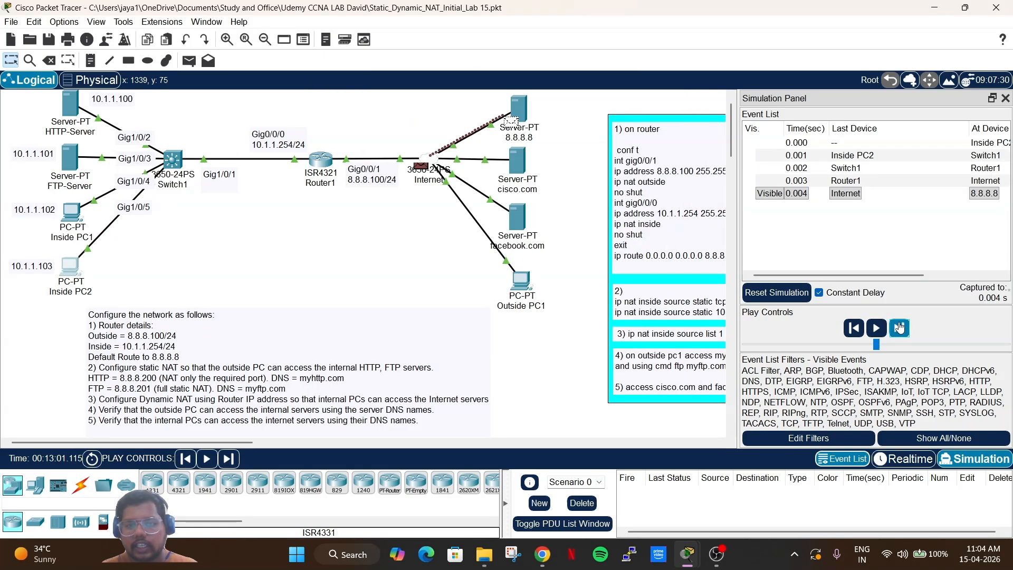
click(900, 327)
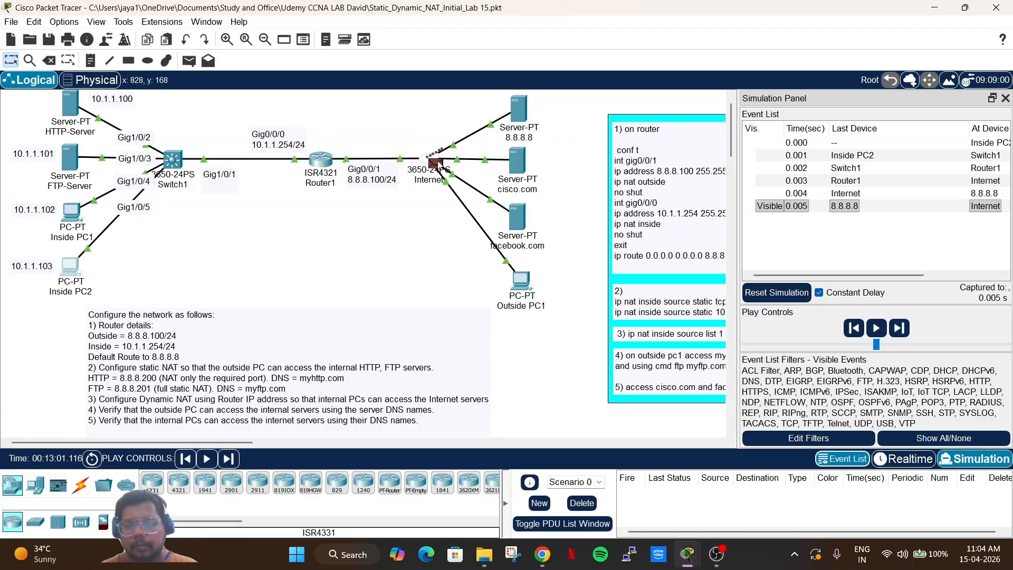
Inspect the Internet switch packet's outbound headers, highlight the facebook.com query name, and close the details.
click(436, 164)
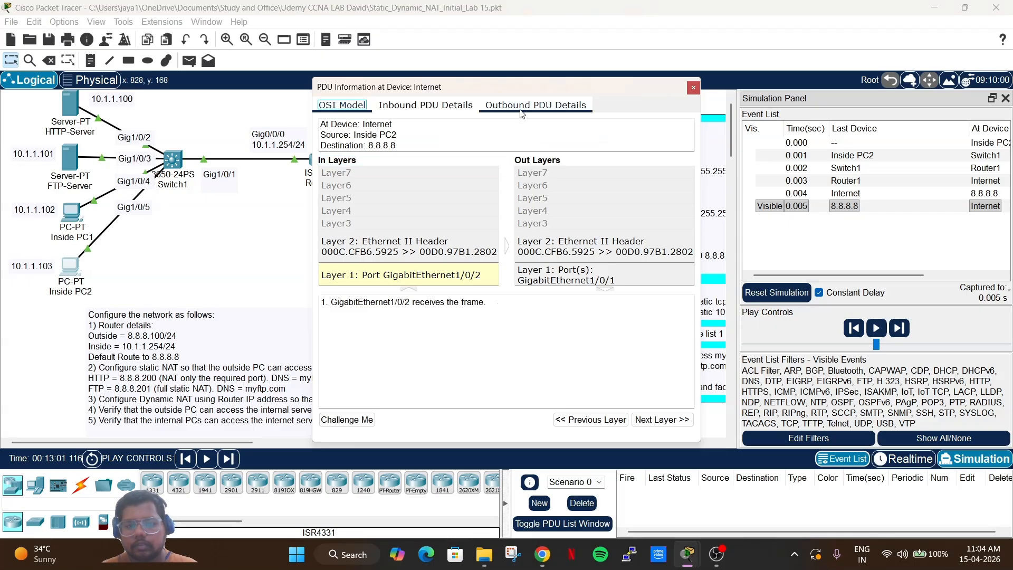
click(521, 114)
scroll(500, 305, down, 10)
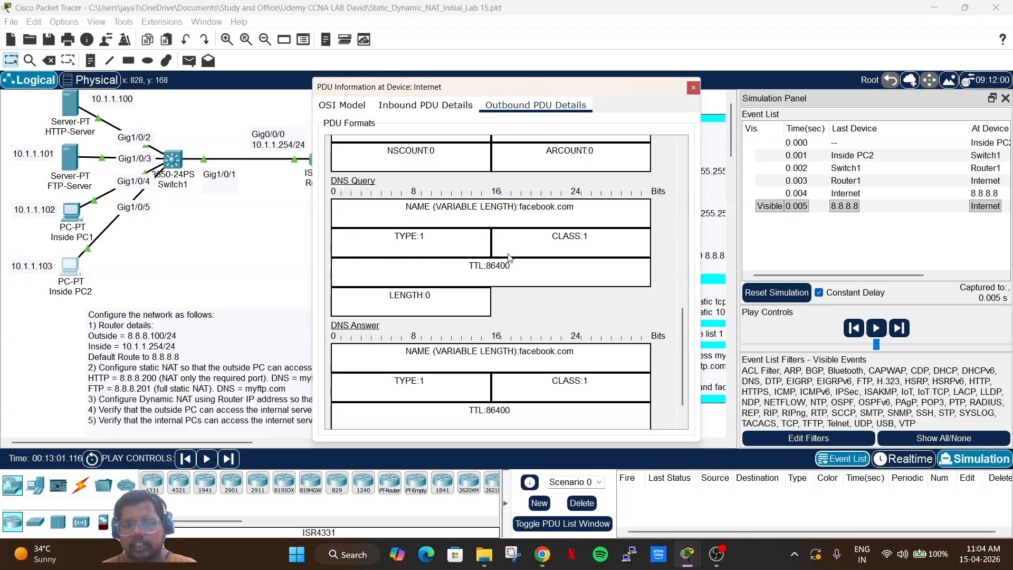
scroll(507, 254, up, 3)
drag(593, 266, 429, 265)
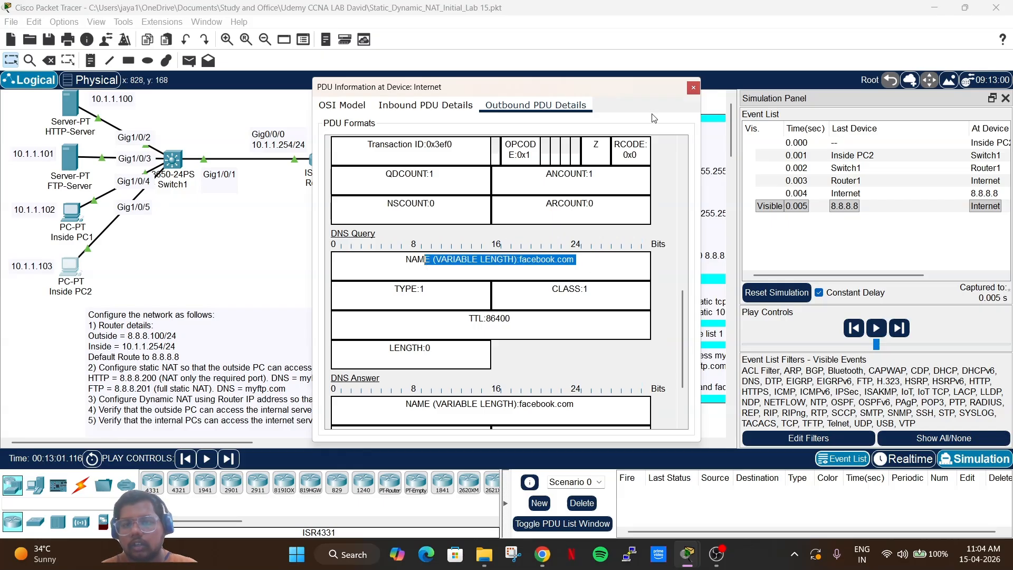
click(694, 88)
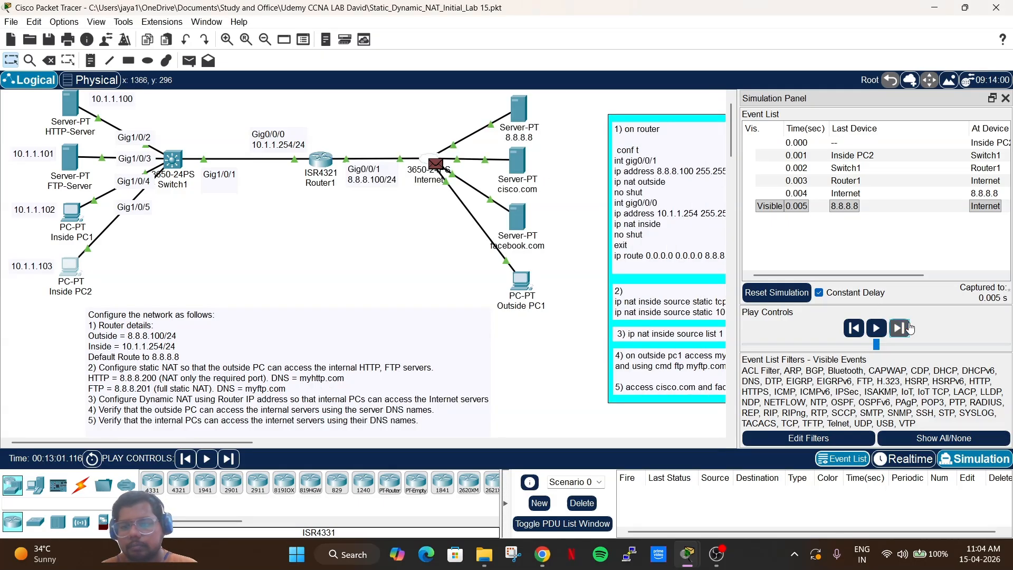
Return the DNS reply to Inside PC2 and forward its next packet through Switch1 and Router1 to the Internet.
click(908, 328)
click(908, 327)
click(908, 328)
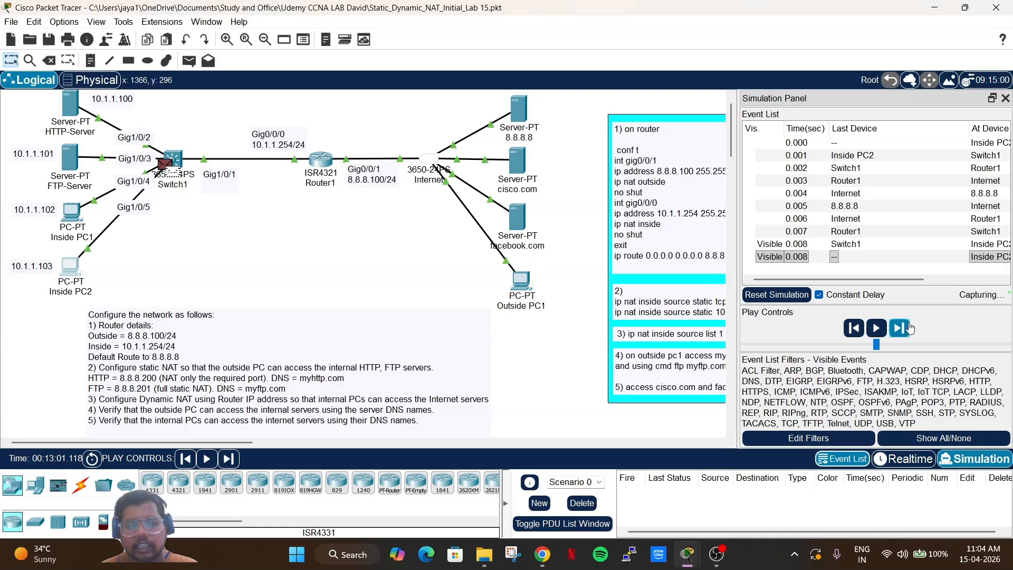
click(908, 327)
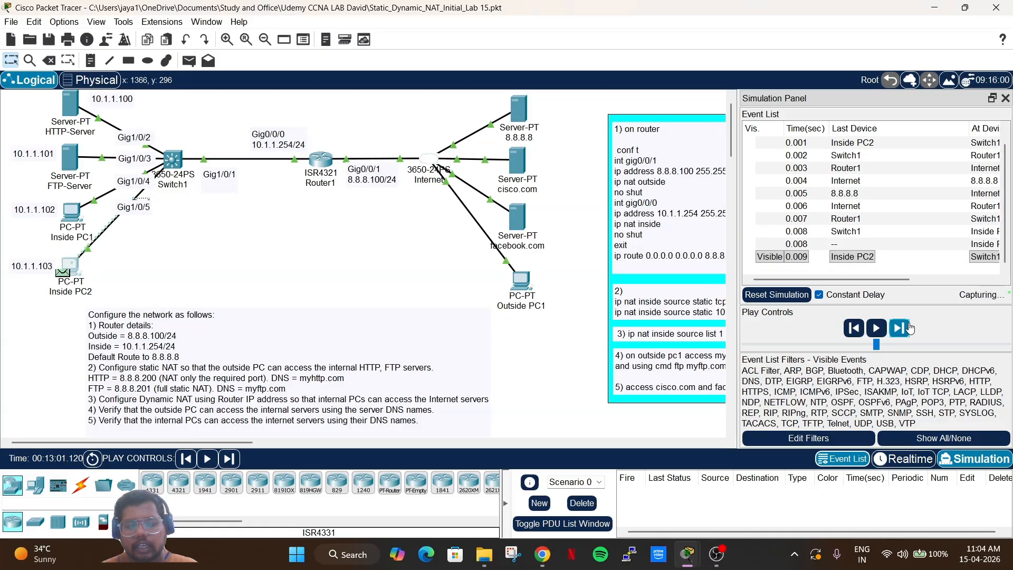
click(908, 327)
click(909, 327)
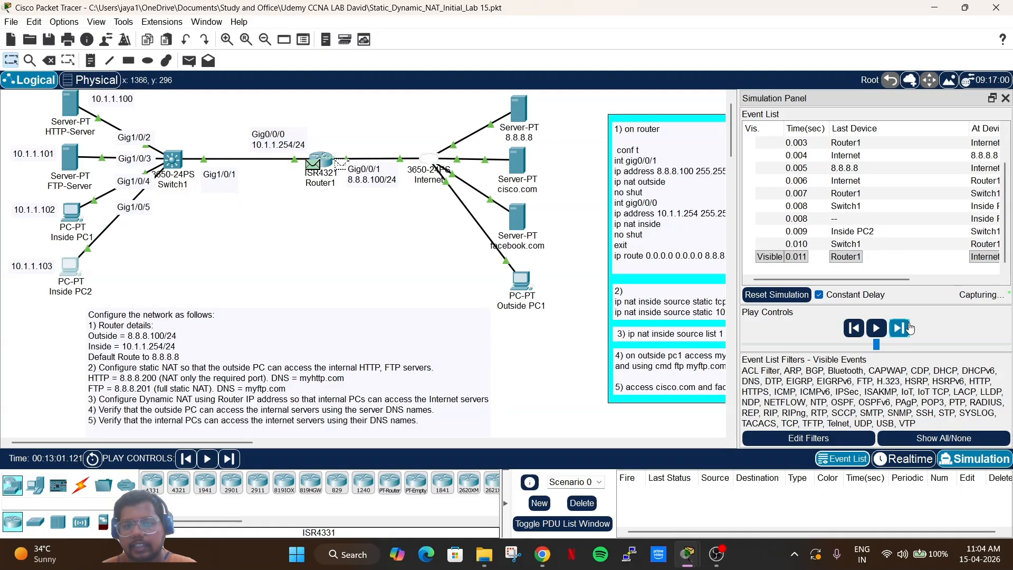
click(908, 327)
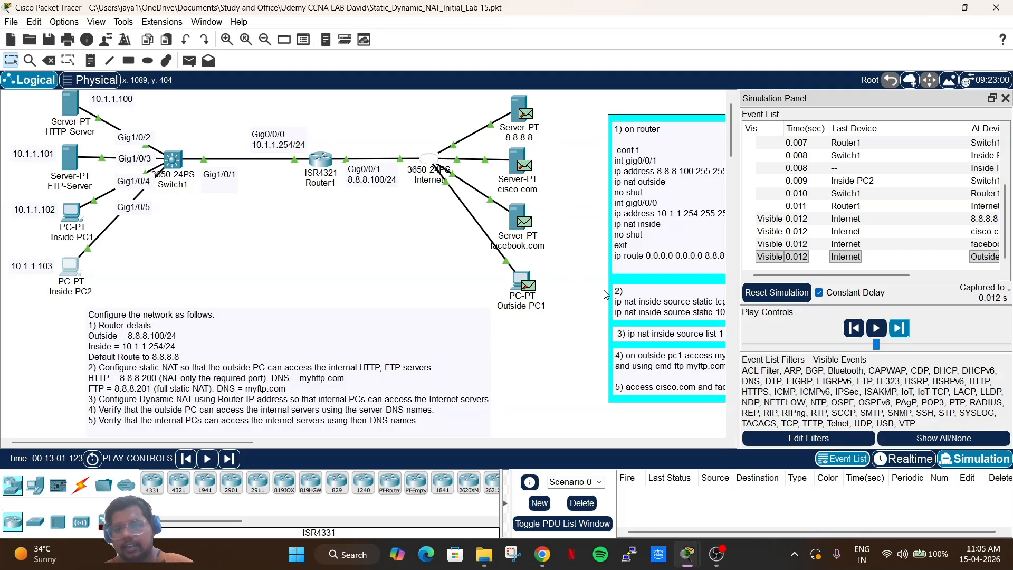
Step facebook.com's reply back to Inside PC2 and its next request out to the Internet.
click(898, 329)
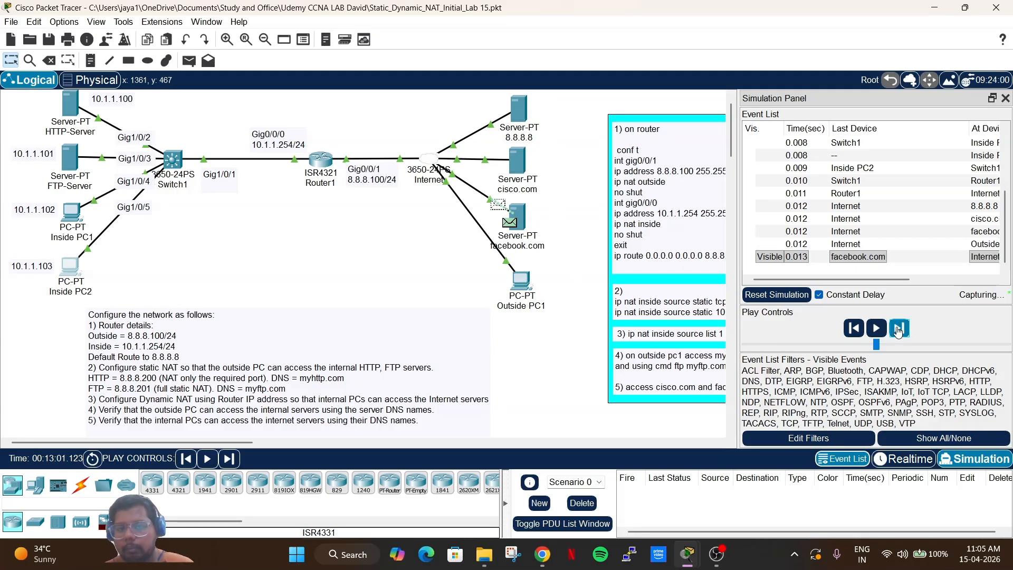
click(899, 329)
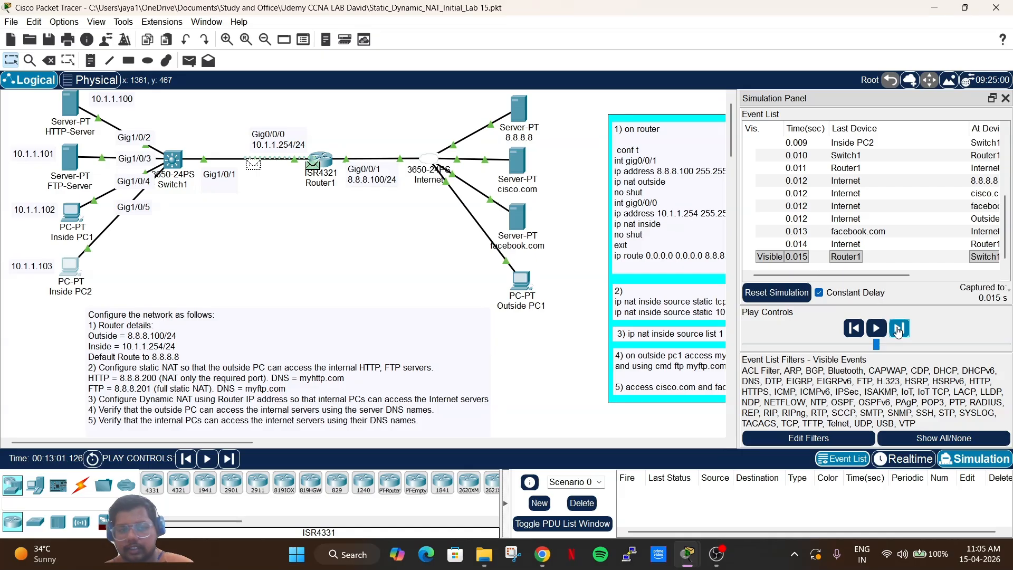
click(899, 329)
click(898, 329)
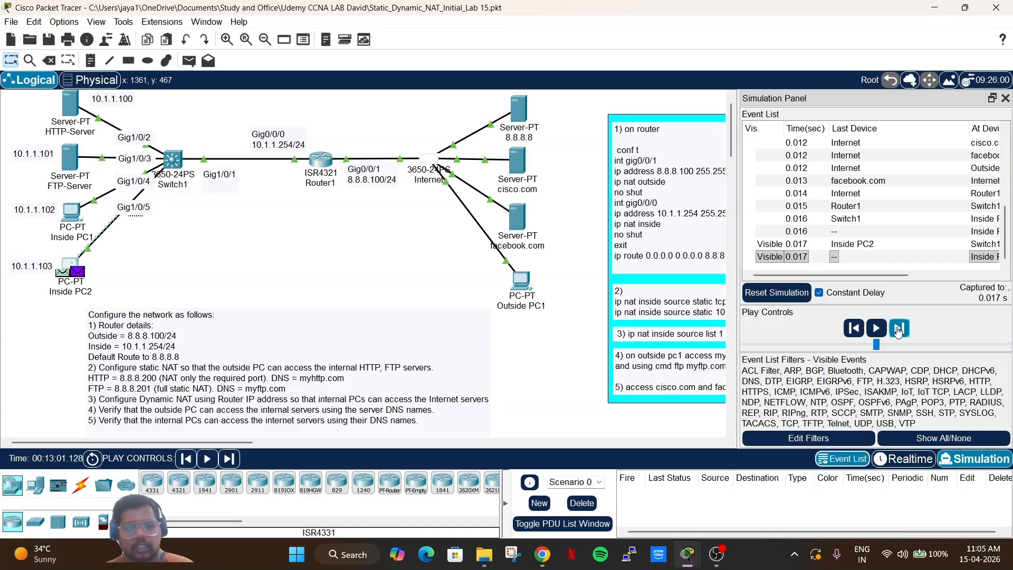
click(898, 329)
click(898, 329)
click(898, 329)
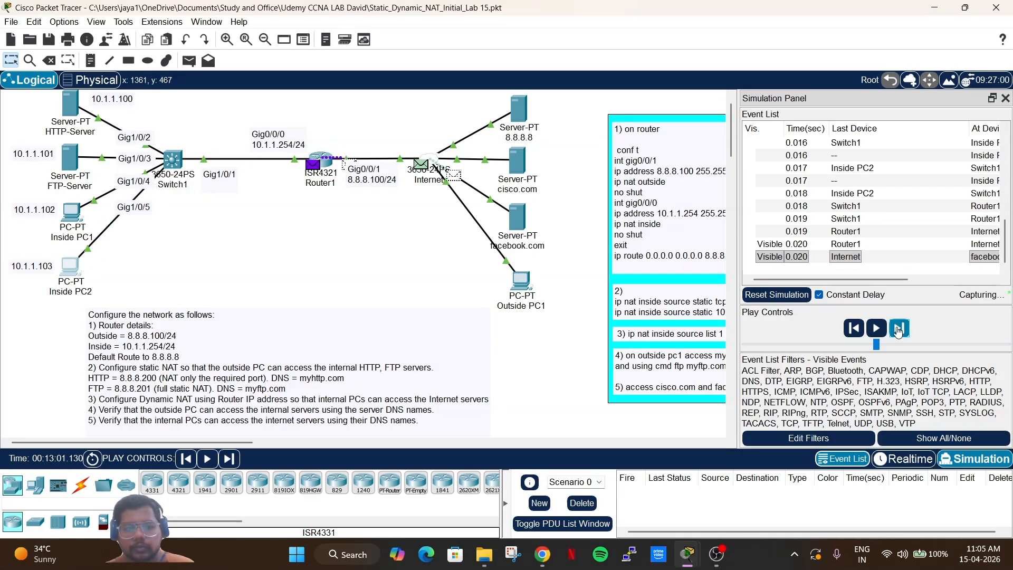
click(898, 329)
Deliver facebook.com's response through Router1 and Switch1 to Inside PC2 at 0.028 s, then return to realtime.
click(899, 329)
click(898, 330)
click(898, 330)
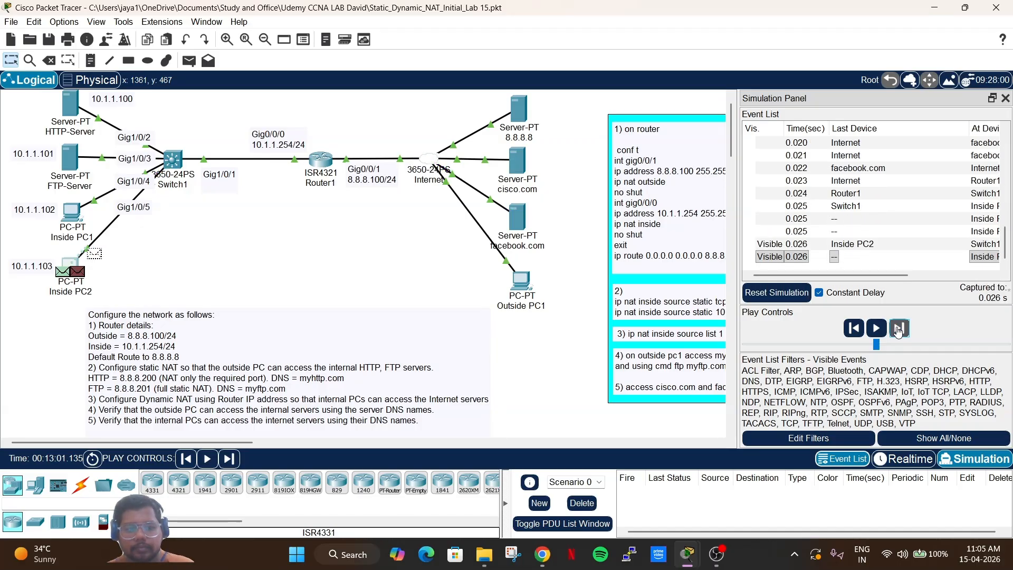
click(898, 329)
click(911, 460)
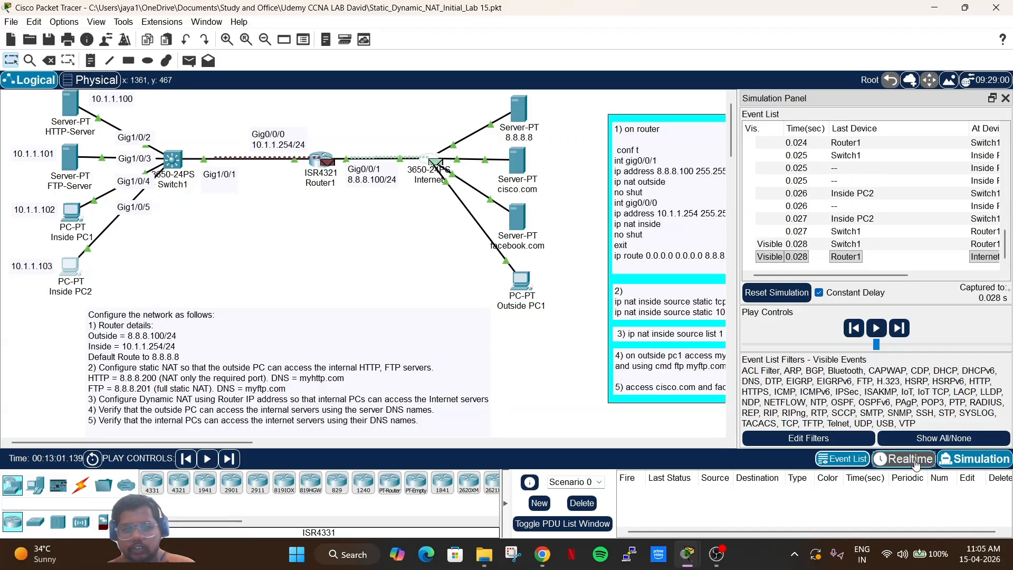
click(69, 266)
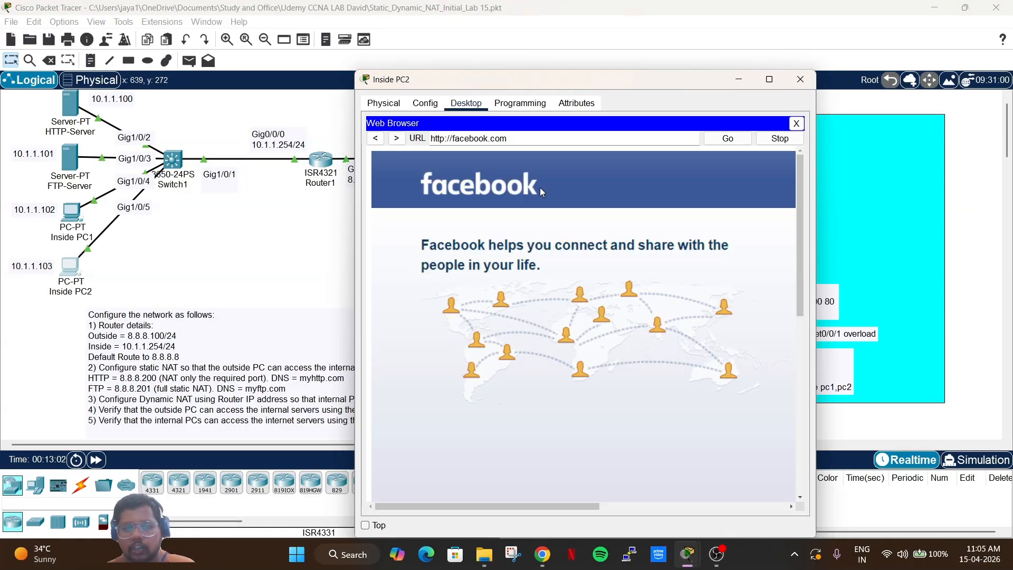
scroll(541, 190, down, 5)
scroll(540, 188, down, 2)
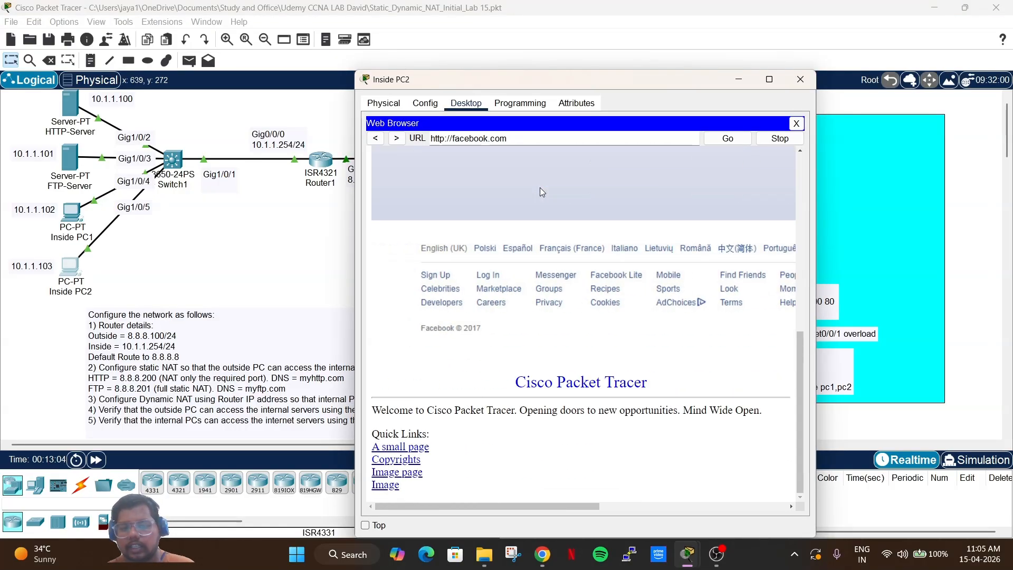
scroll(540, 188, up, 8)
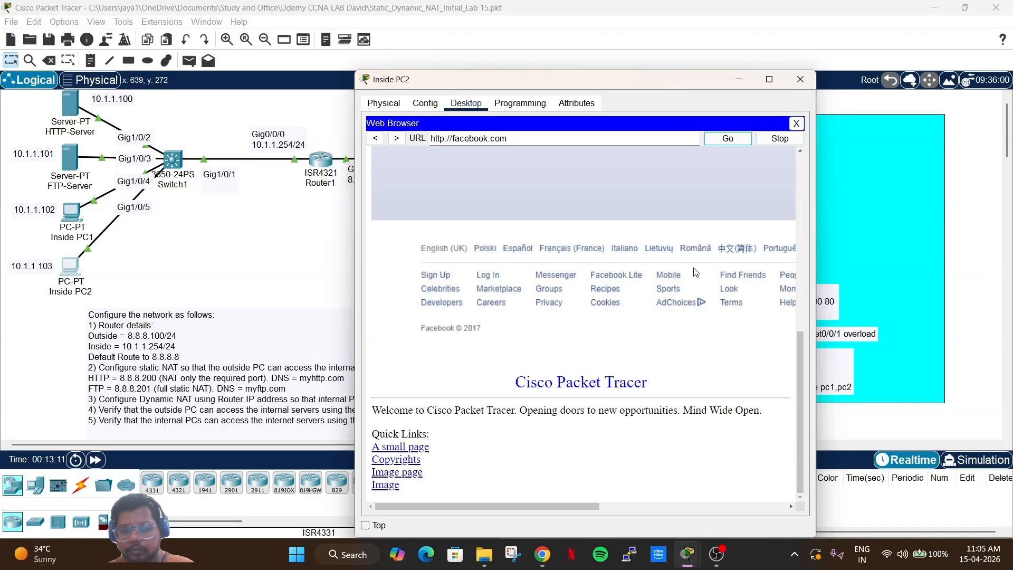
scroll(510, 431, up, 10)
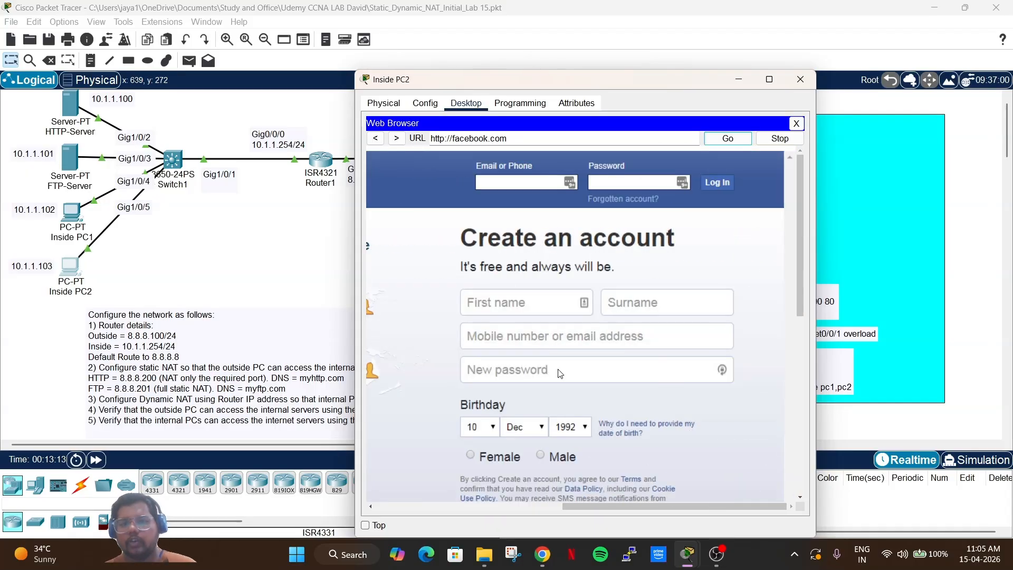
click(798, 78)
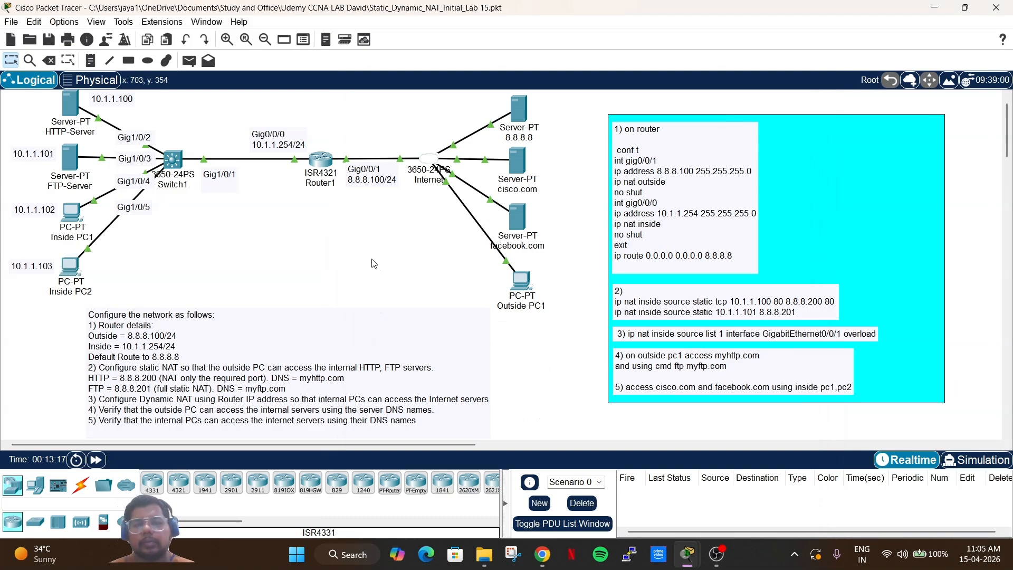
Rerun show ip nat translations in Router1's CLI to print a fresh NAT table.
click(316, 160)
key(Up)
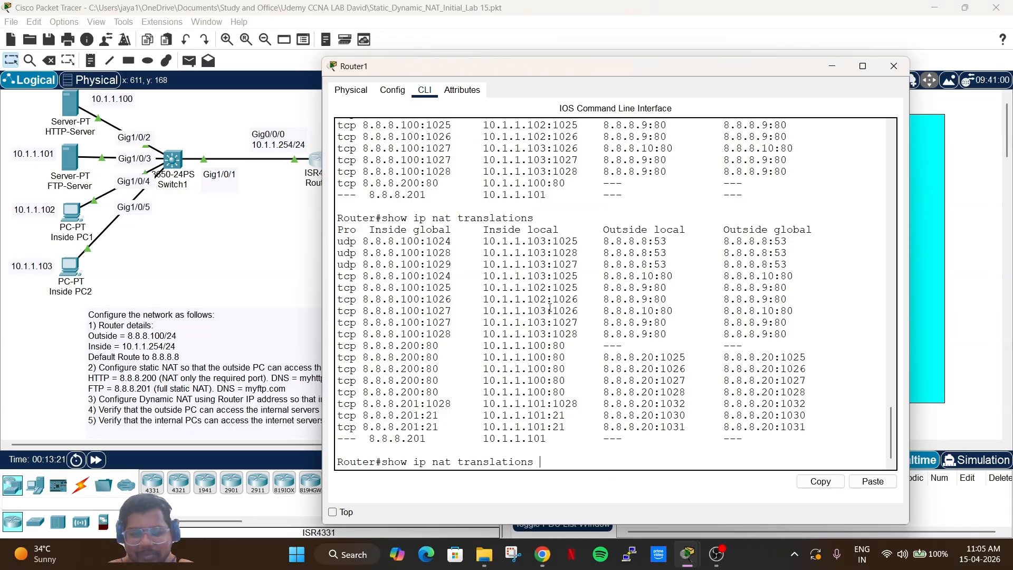
key(Return)
text(m)
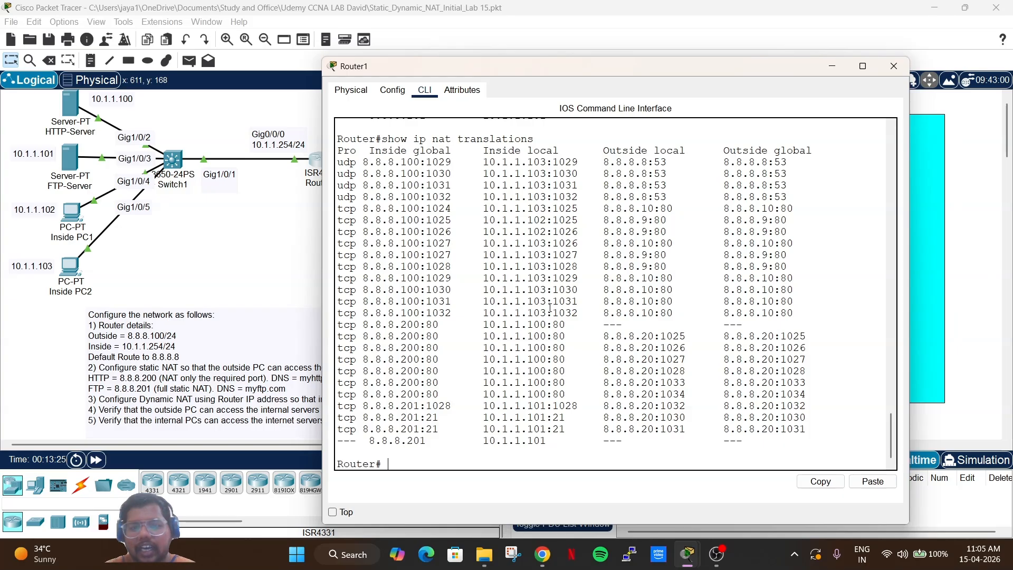
key(Up)
key(Return)
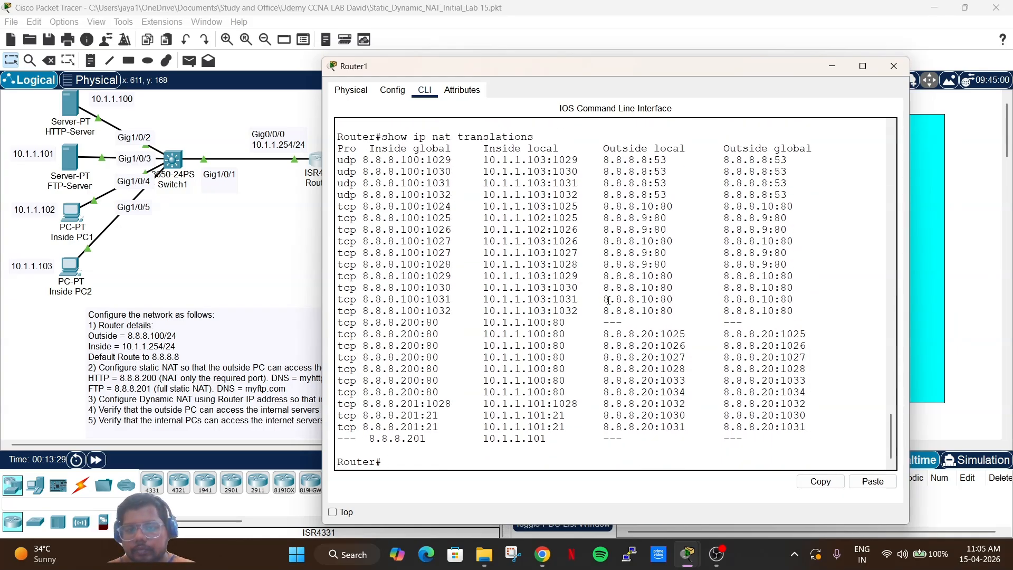
Highlight the overloaded 8.8.8.100 PAT translation rows for ports 1029–1032.
drag(616, 310, 482, 164)
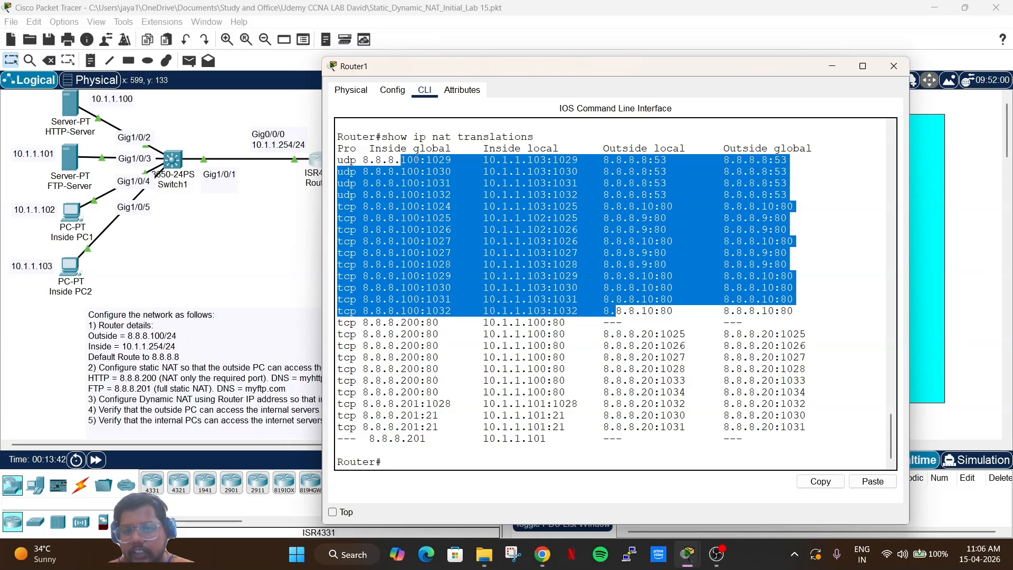
click(584, 282)
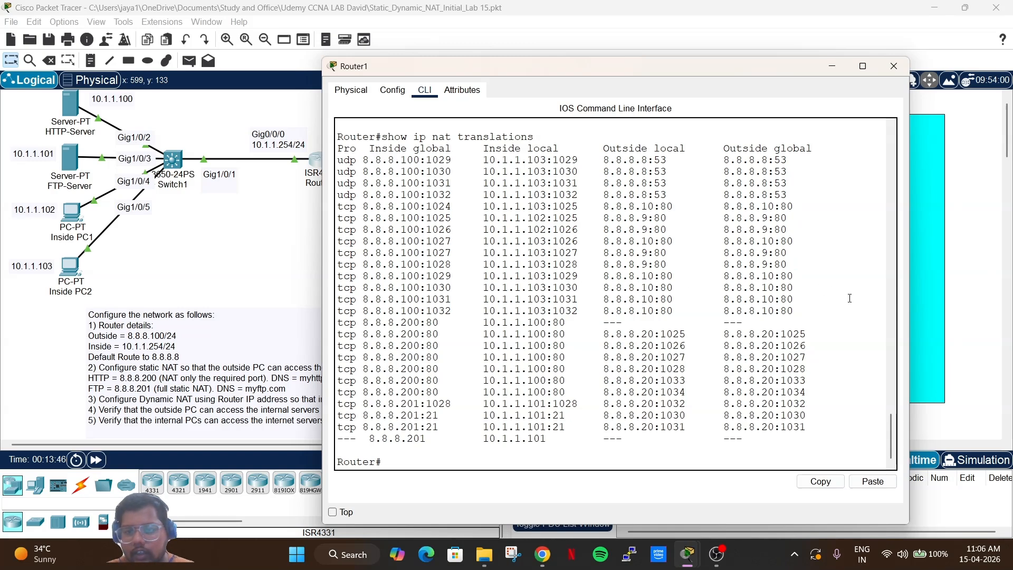
drag(849, 298, 350, 139)
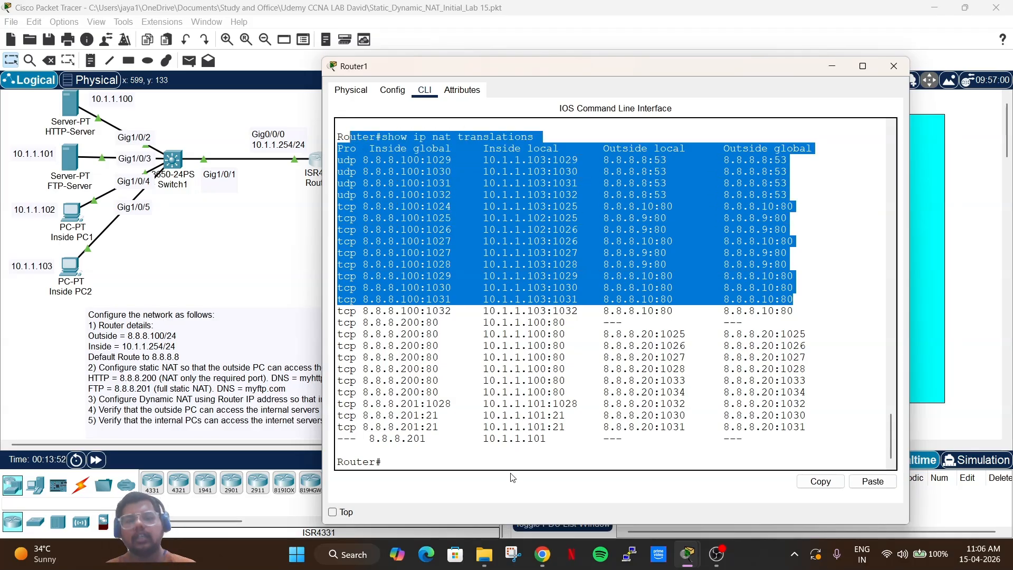